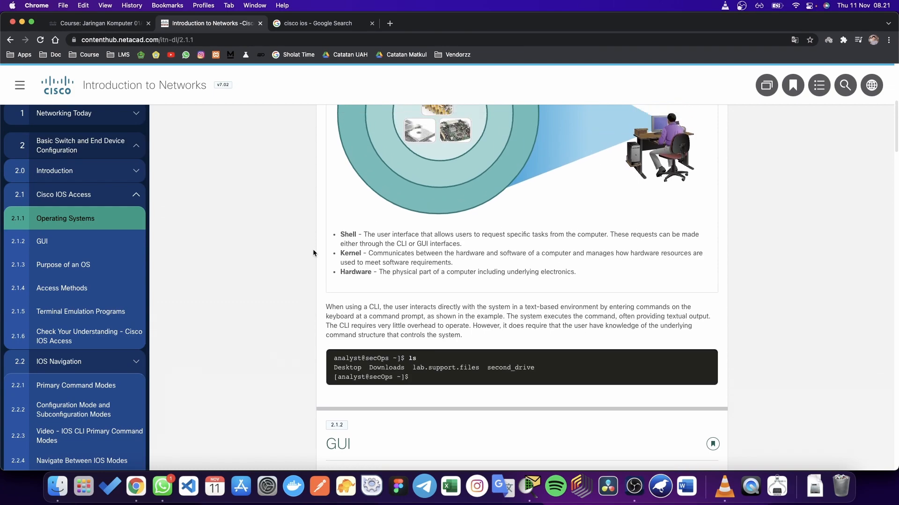
Step: Scroll the NetAcad page past GUI and Purpose of an OS to 2.1.4 Access Methods
scroll(313, 253, "down", 2)
scroll(313, 253, "up", 6)
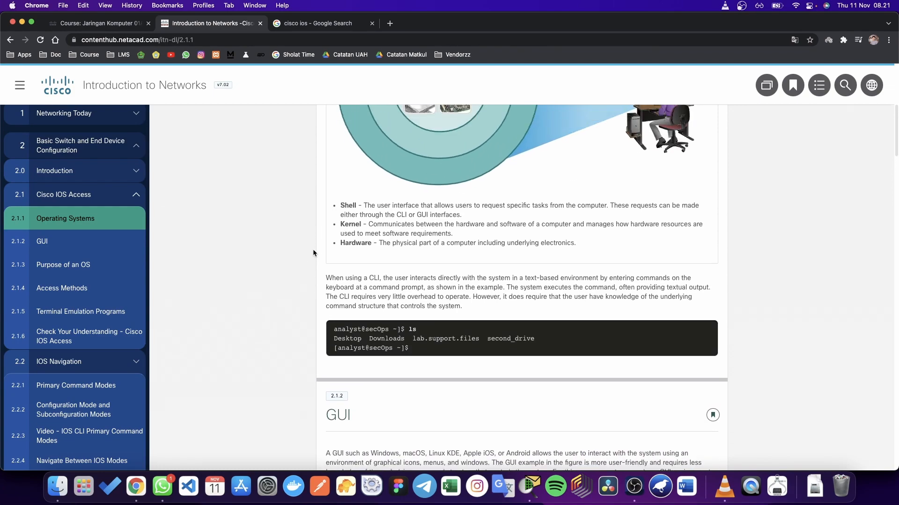
scroll(312, 252, "down", 2)
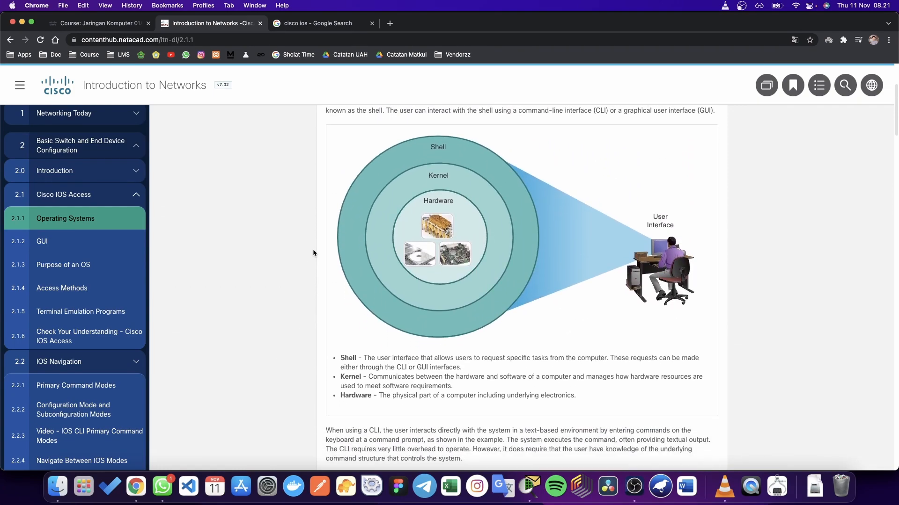
scroll(351, 299, "up", 1)
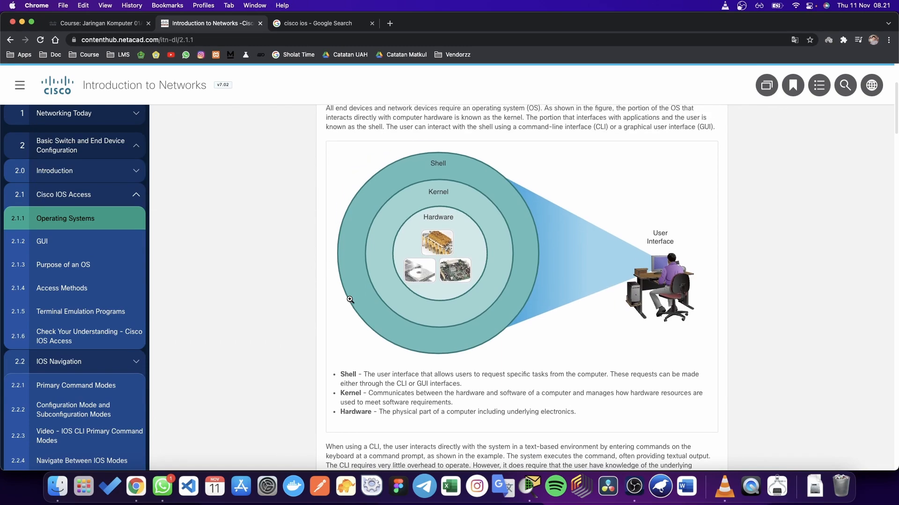
scroll(353, 404, "down", 2)
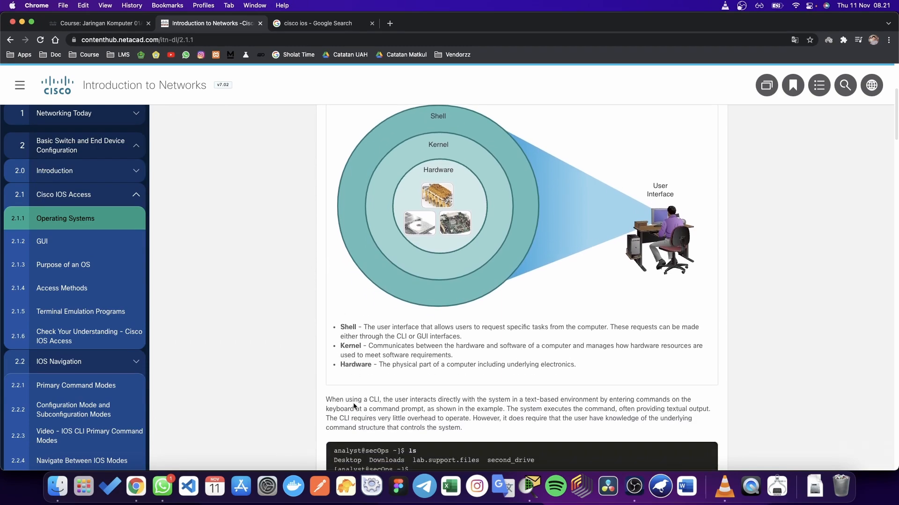
scroll(374, 377, "down", 1)
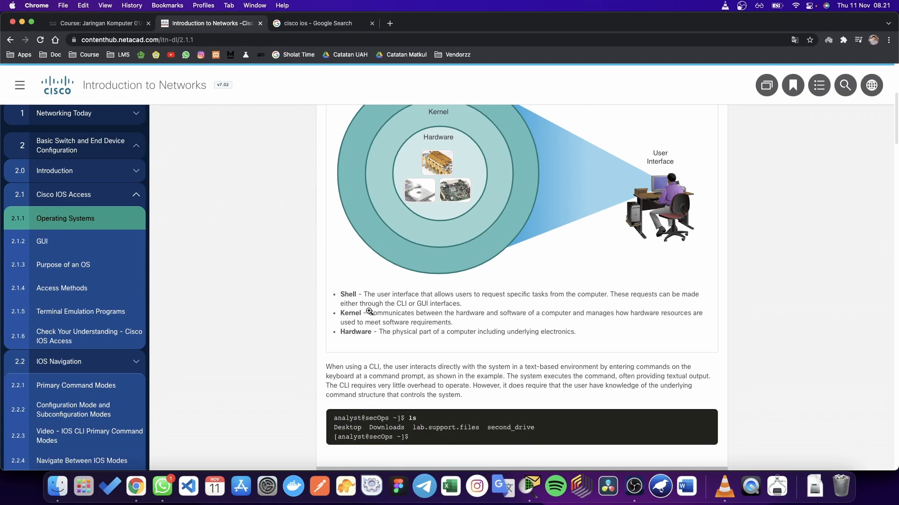
scroll(362, 332, "up", 1)
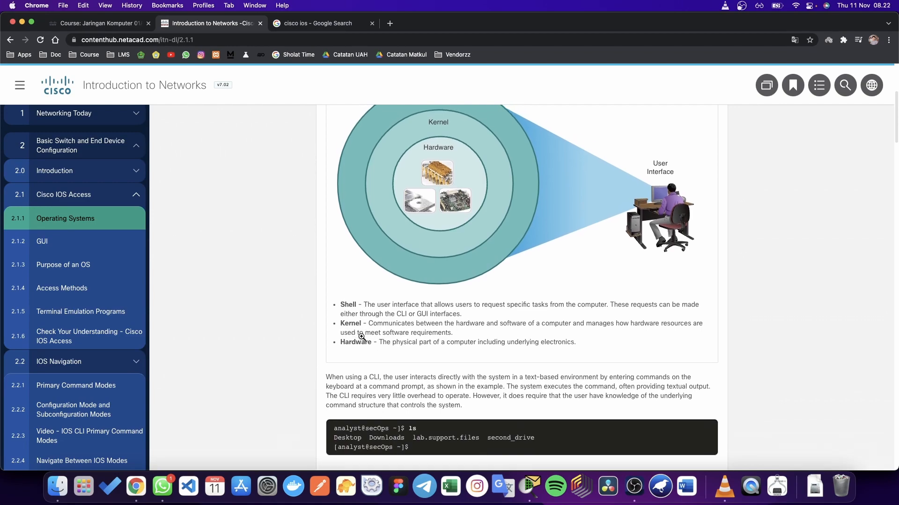
scroll(373, 341, "up", 2)
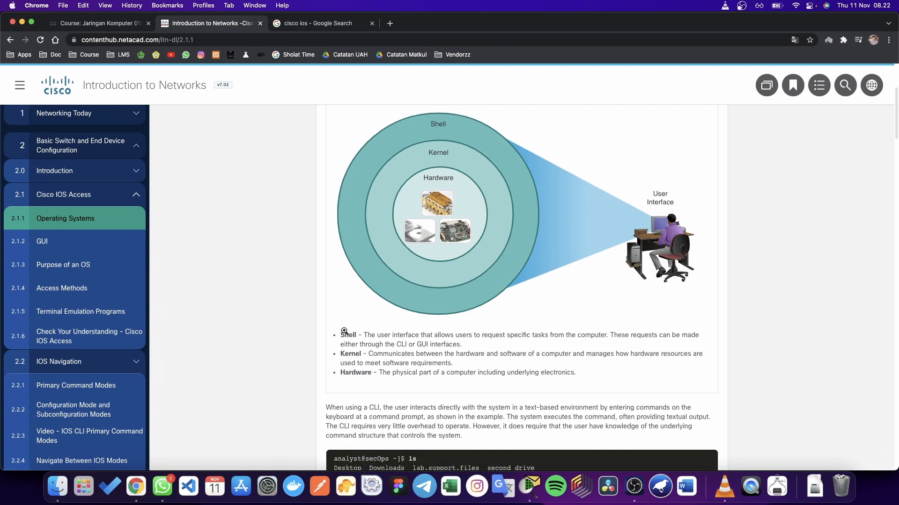
scroll(358, 346, "down", 1)
scroll(360, 349, "down", 1)
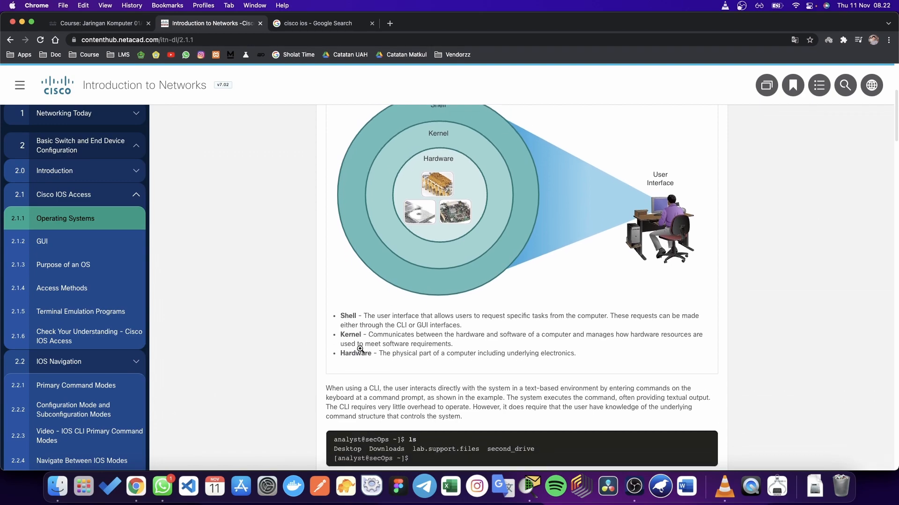
scroll(360, 349, "down", 4)
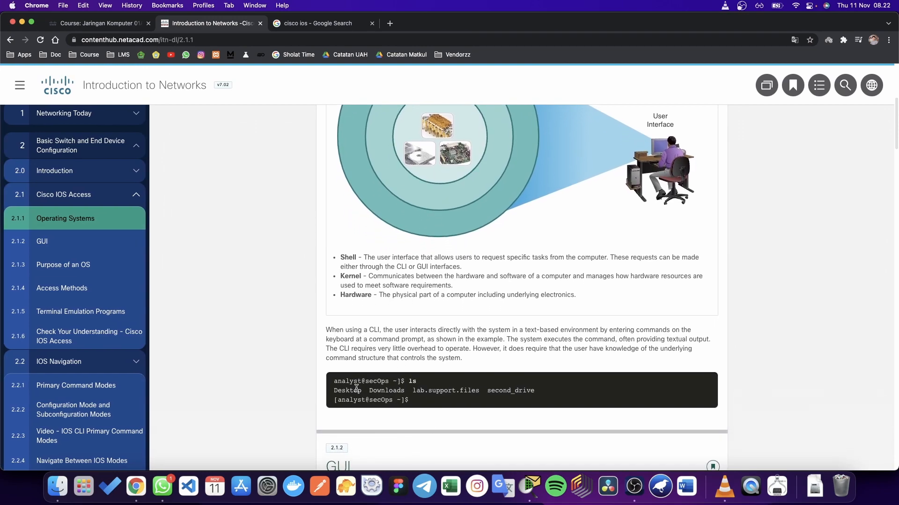
scroll(412, 340, "up", 1)
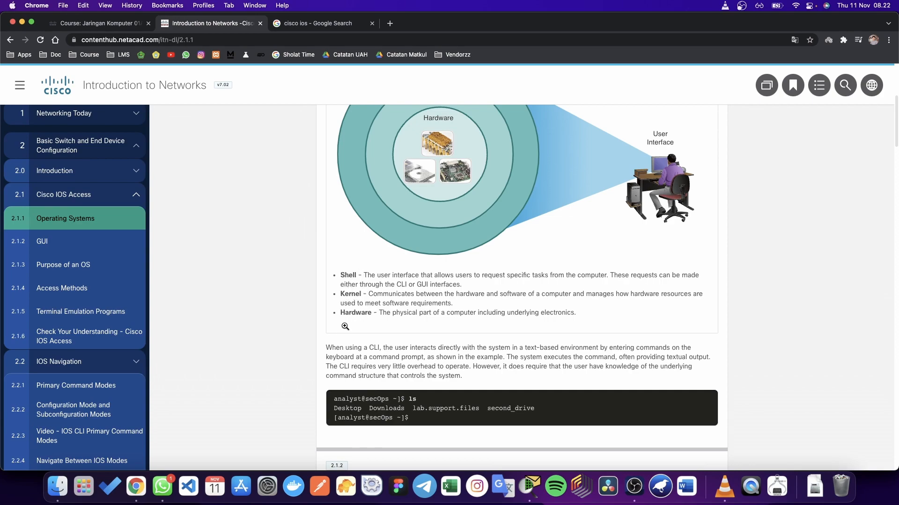
scroll(346, 327, "up", 3)
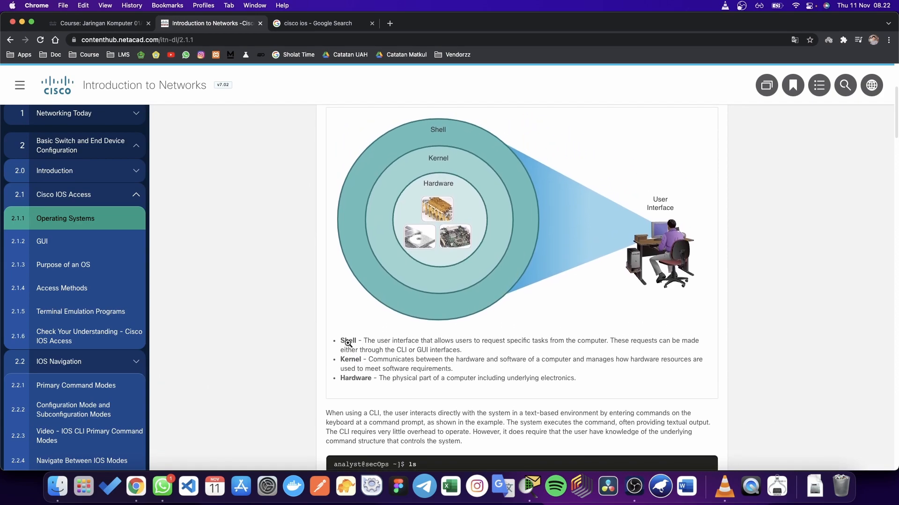
scroll(372, 353, "down", 1)
scroll(372, 356, "down", 1)
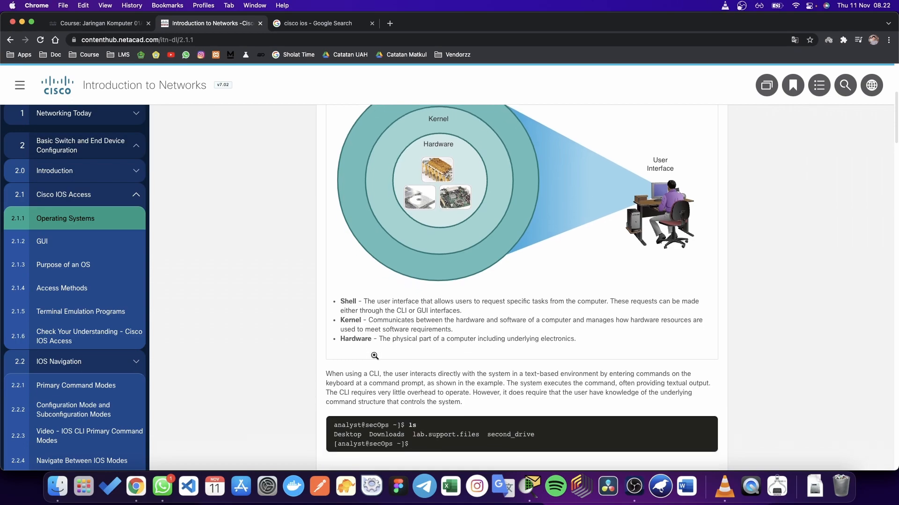
scroll(347, 355, "up", 1)
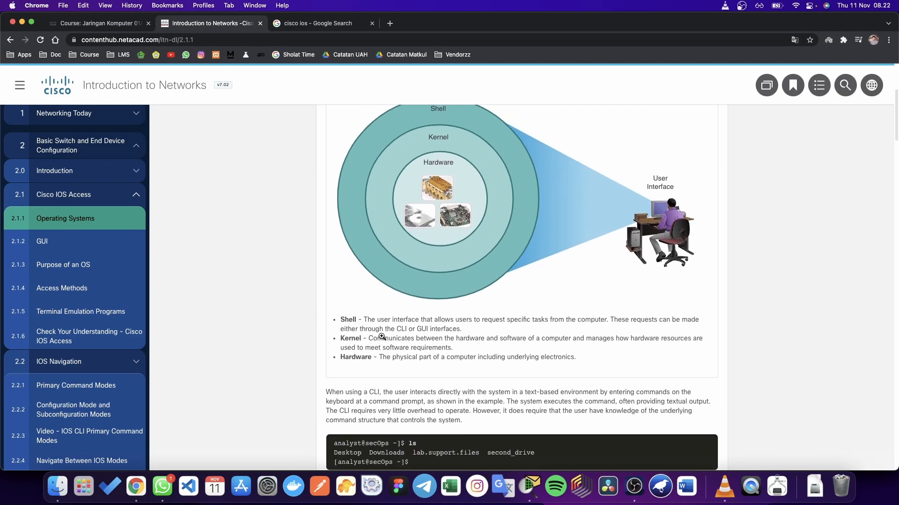
scroll(386, 338, "down", 2)
scroll(386, 338, "down", 1)
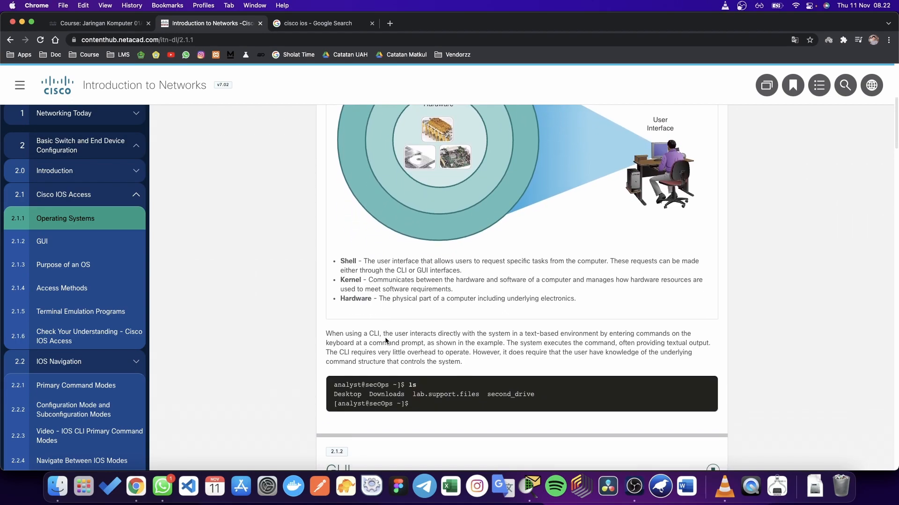
scroll(386, 338, "up", 1)
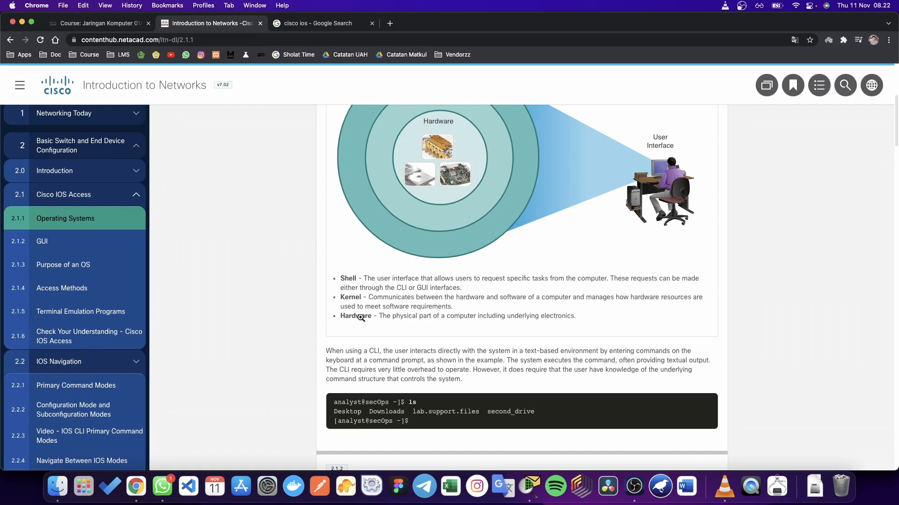
scroll(360, 317, "up", 3)
scroll(361, 318, "right", 1)
scroll(360, 320, "down", 5)
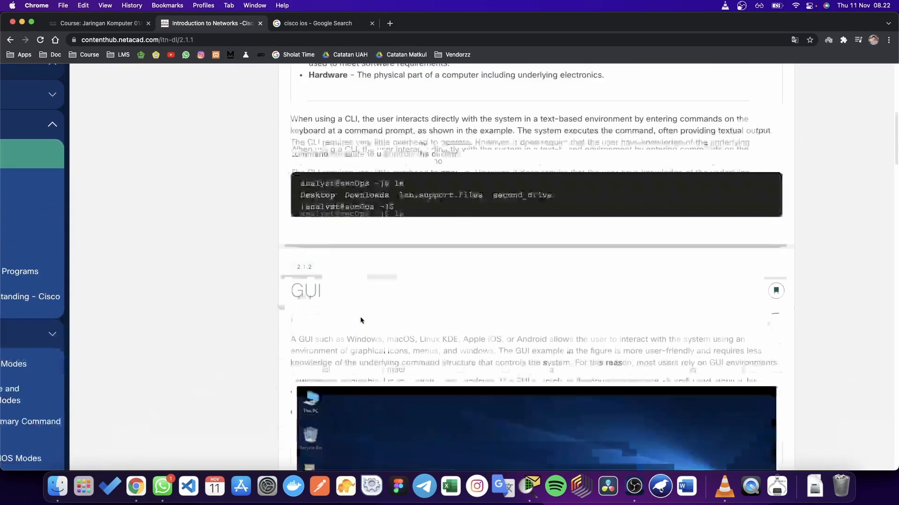
scroll(361, 321, "down", 2)
scroll(349, 348, "down", 2)
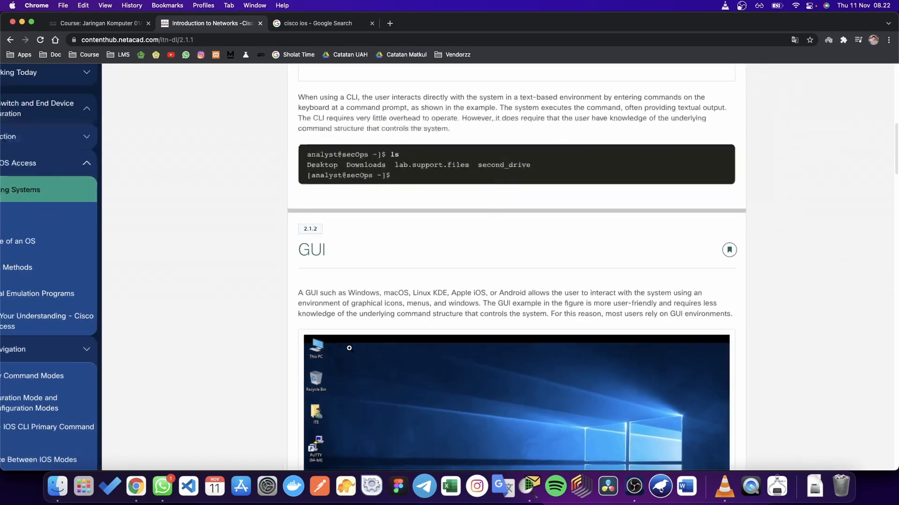
scroll(369, 311, "down", 2)
scroll(369, 308, "down", 2)
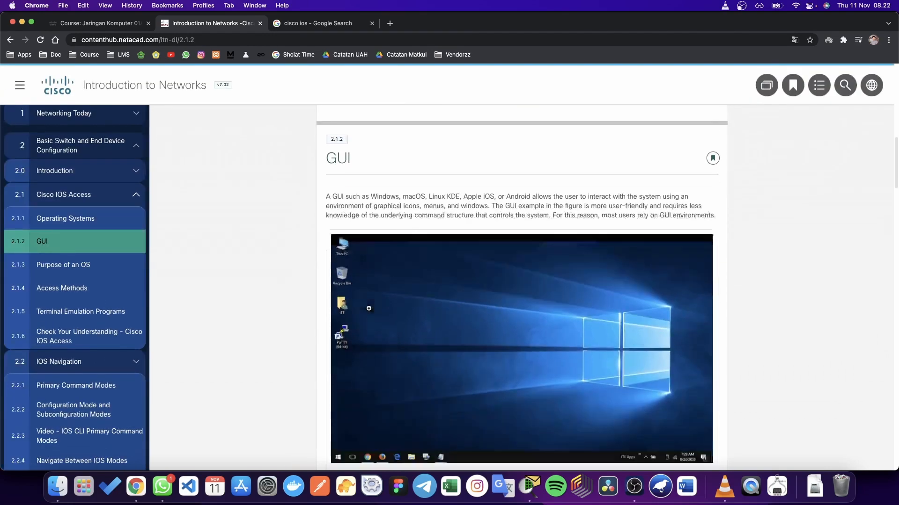
scroll(369, 308, "down", 6)
scroll(368, 309, "up", 3)
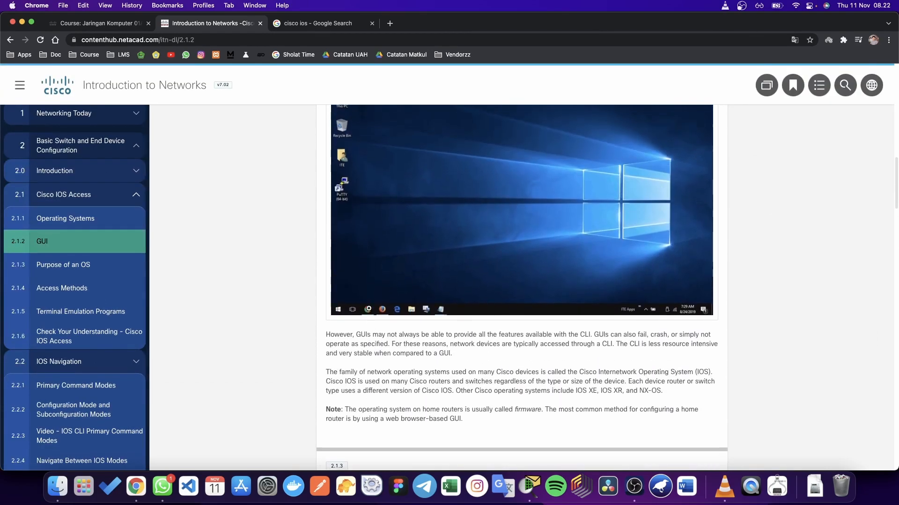
scroll(369, 309, "down", 10)
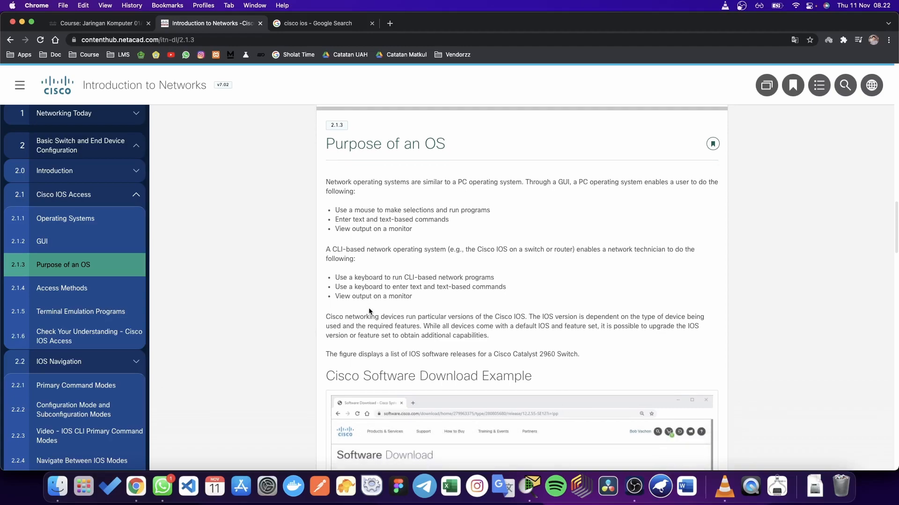
scroll(369, 309, "down", 15)
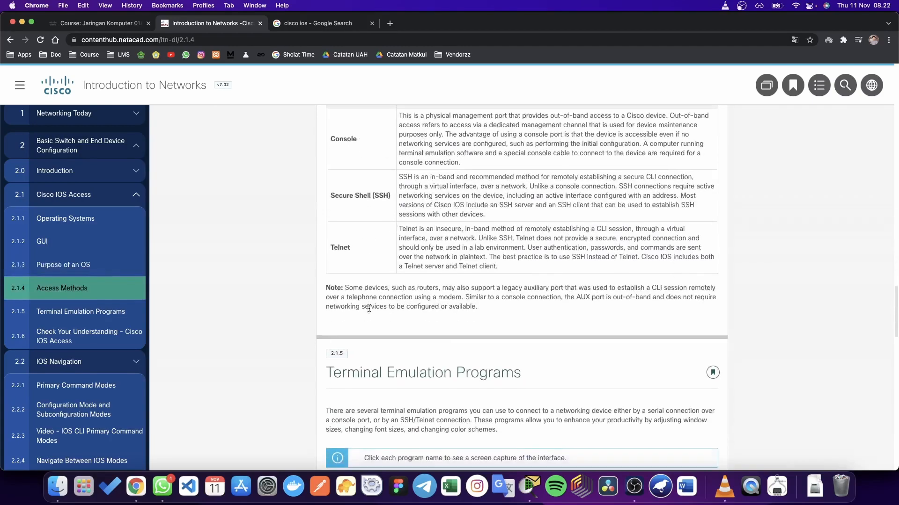
scroll(368, 308, "up", 5)
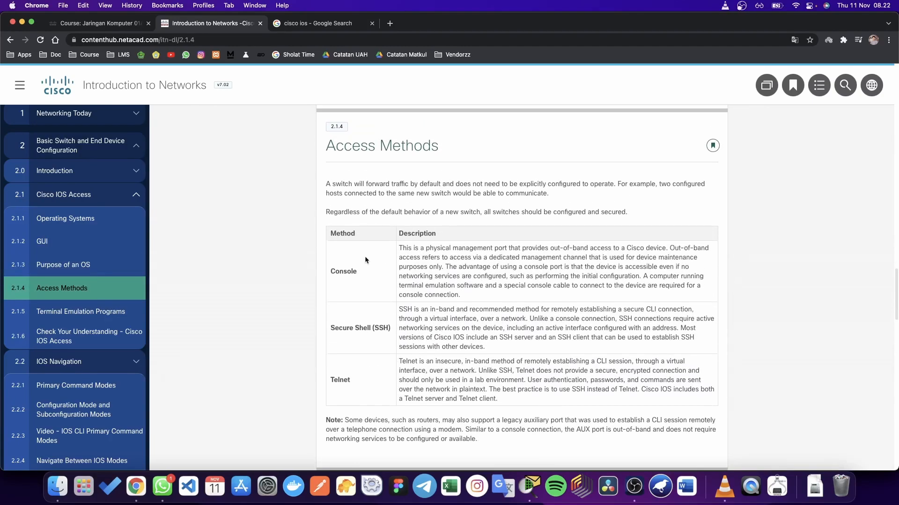
scroll(416, 350, "down", 2)
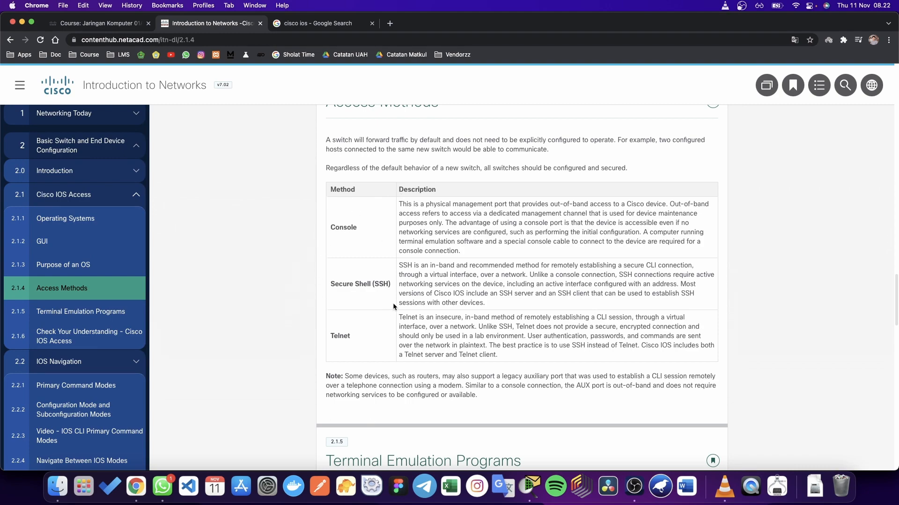
scroll(411, 278, "up", 1)
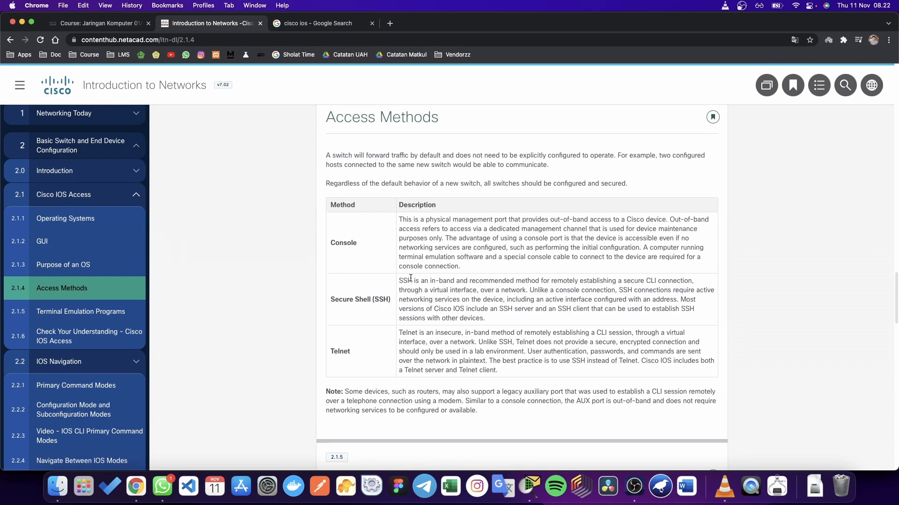
Step: Highlight the Console and Secure Shell (SSH) entries in the Access Methods table
left_click_drag(329, 243, 359, 241)
left_click(364, 248)
scroll(379, 272, "down", 2)
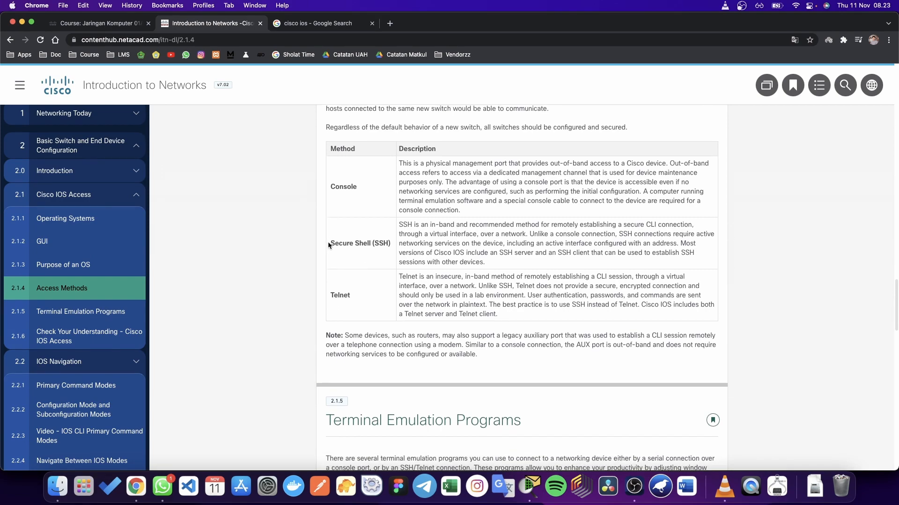
left_click_drag(329, 243, 388, 245)
left_click(388, 247)
Step: Highlight the SSH description and the Telnet entry, bringing the full table into view
scroll(387, 255, "down", 1)
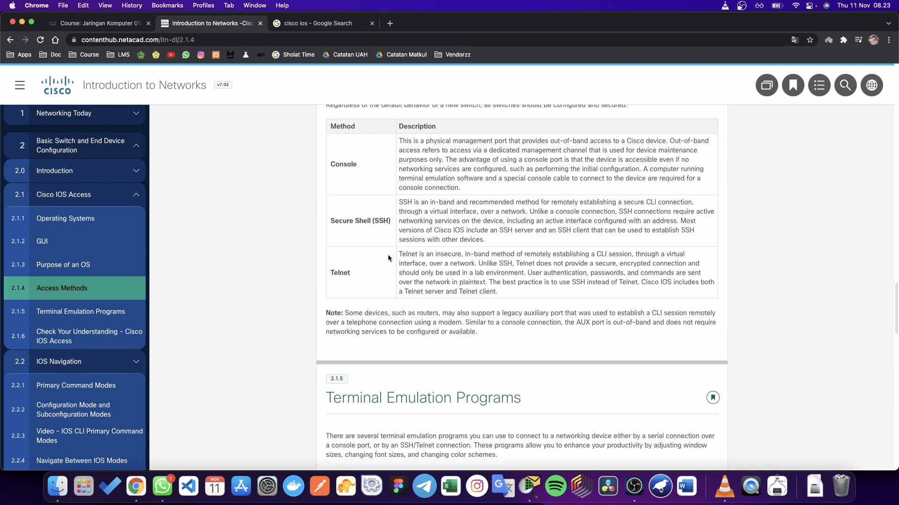
scroll(387, 254, "up", 1)
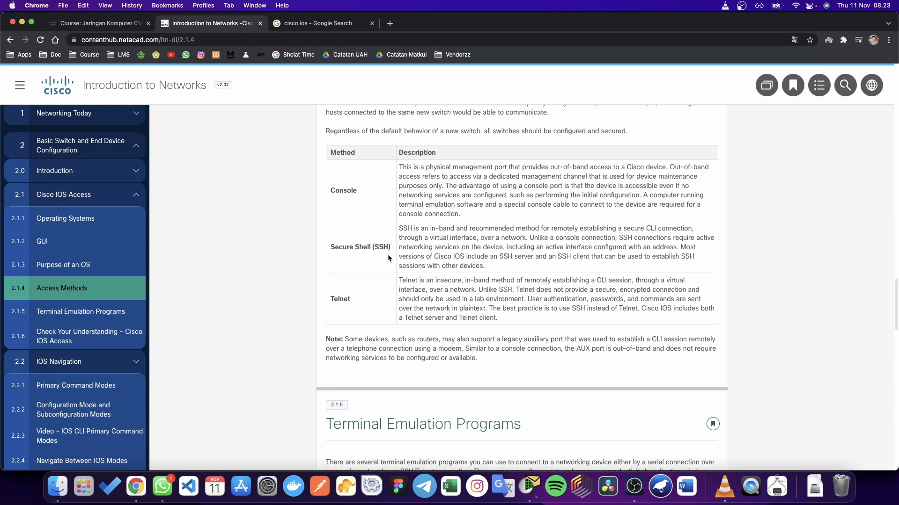
scroll(388, 255, "down", 1)
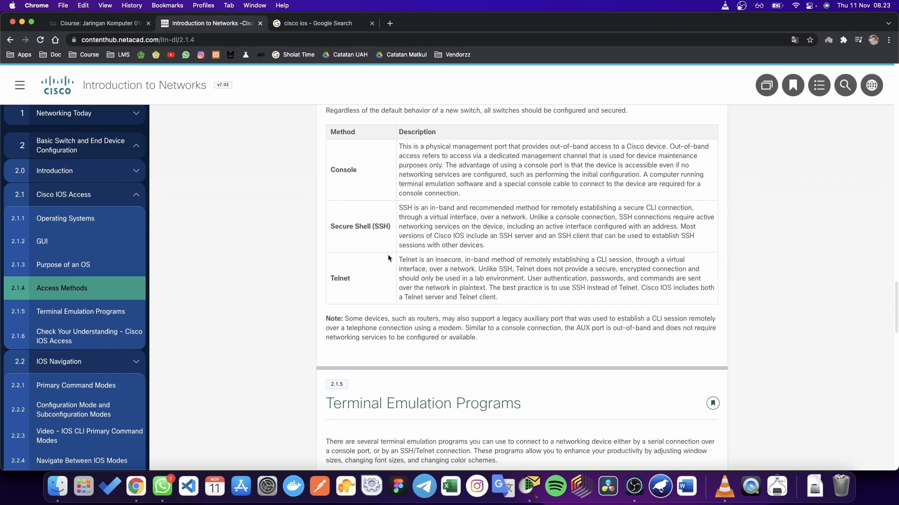
scroll(387, 254, "up", 1)
left_click_drag(331, 229, 398, 227)
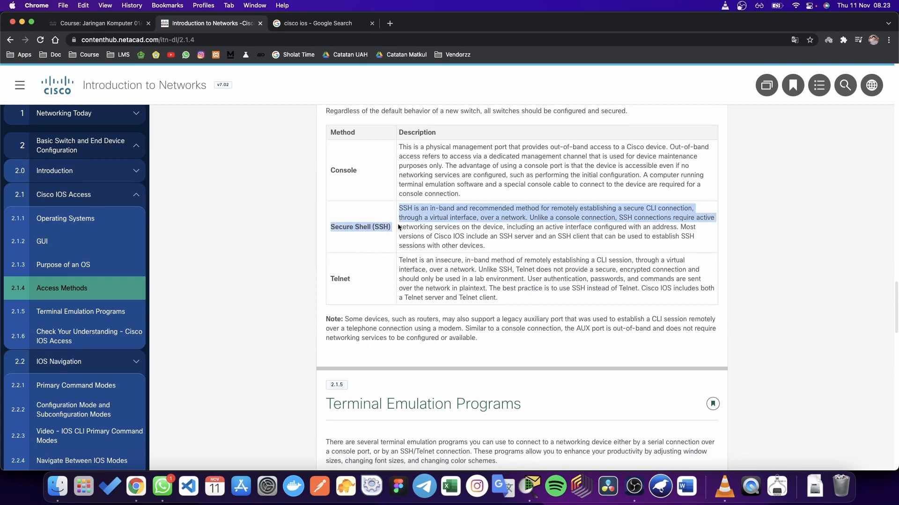
left_click(395, 228)
scroll(389, 243, "down", 1)
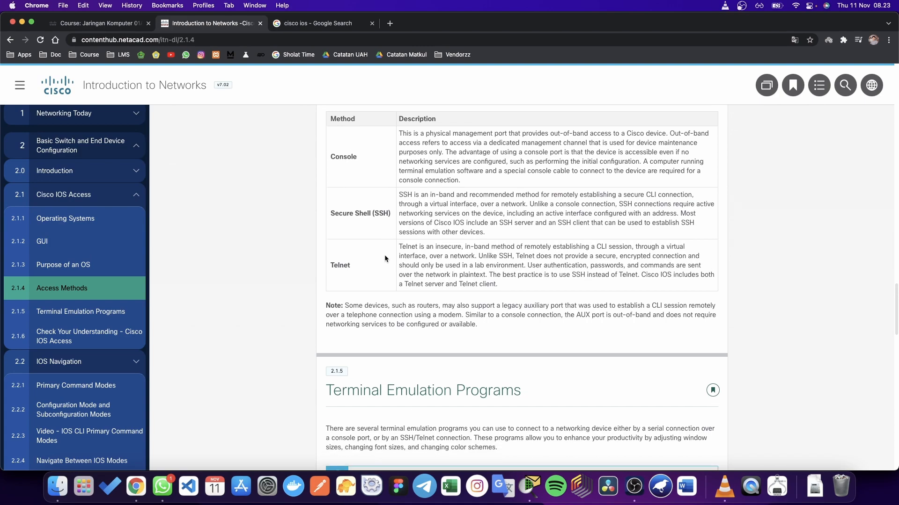
double_click(343, 254)
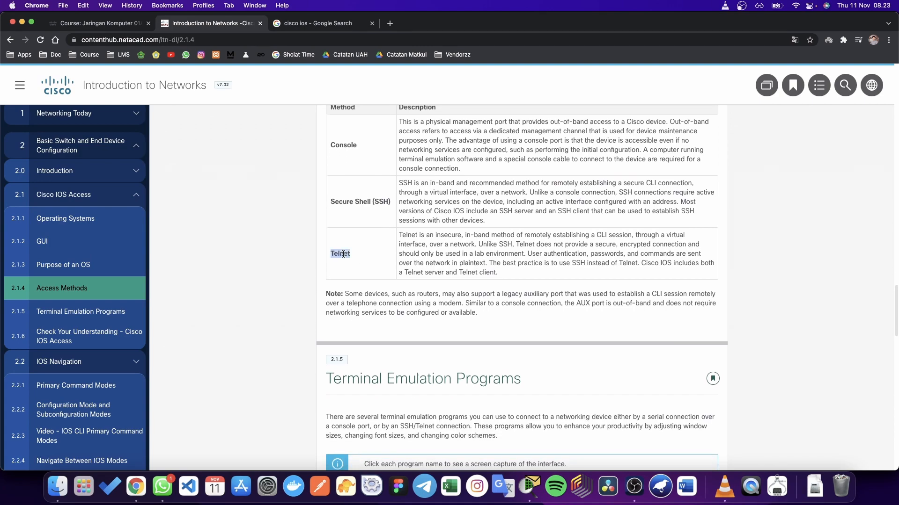
scroll(359, 262, "down", 1)
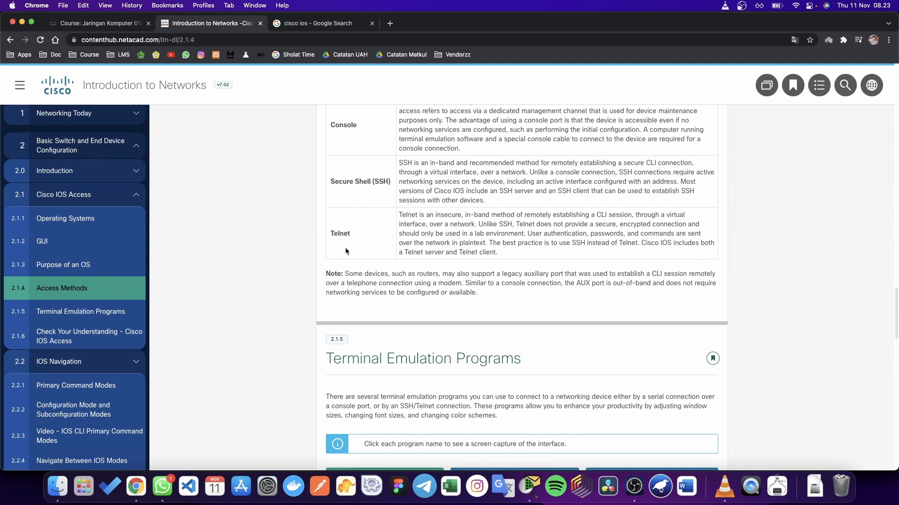
scroll(345, 247, "up", 1)
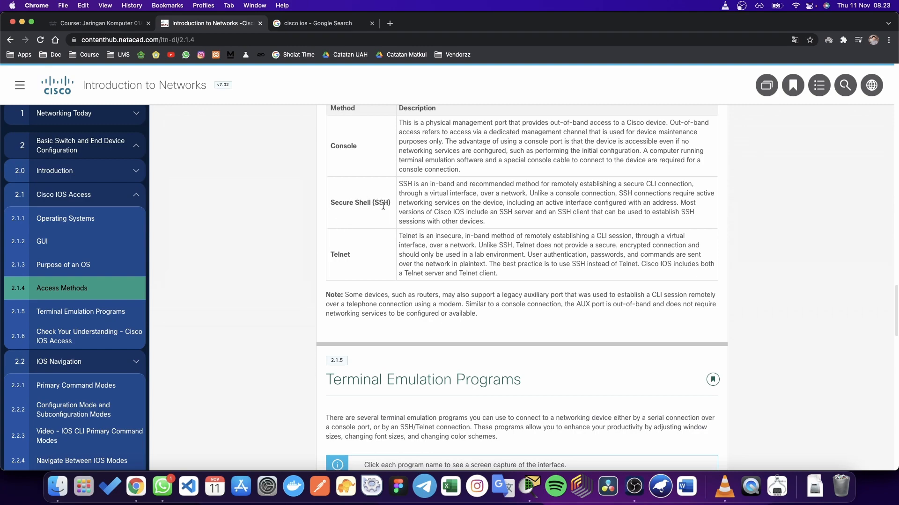
scroll(363, 225, "up", 1)
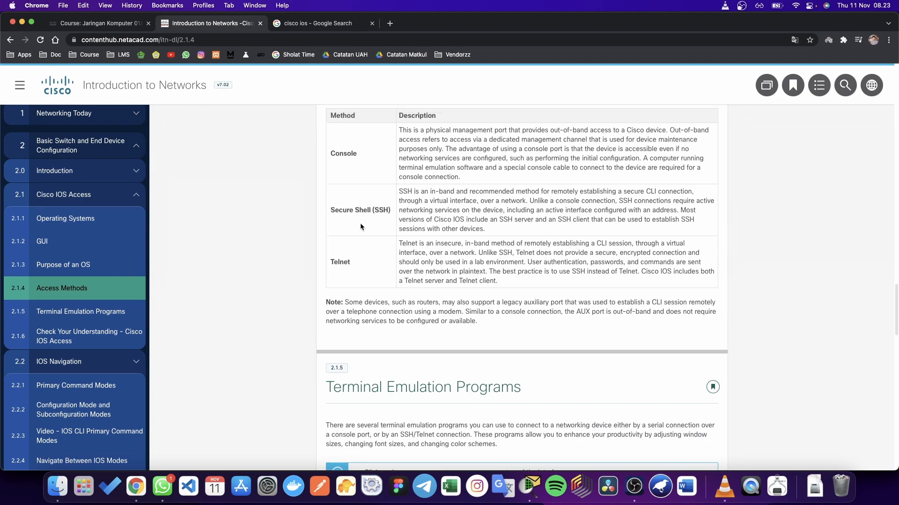
Step: Highlight Telnet in the Access Methods table
double_click(335, 260)
scroll(357, 261, "down", 15)
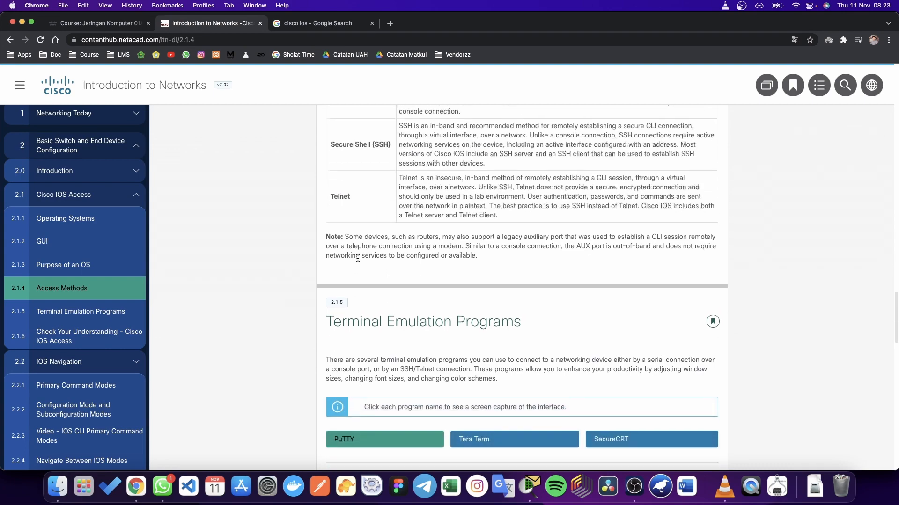
scroll(358, 259, "up", 3)
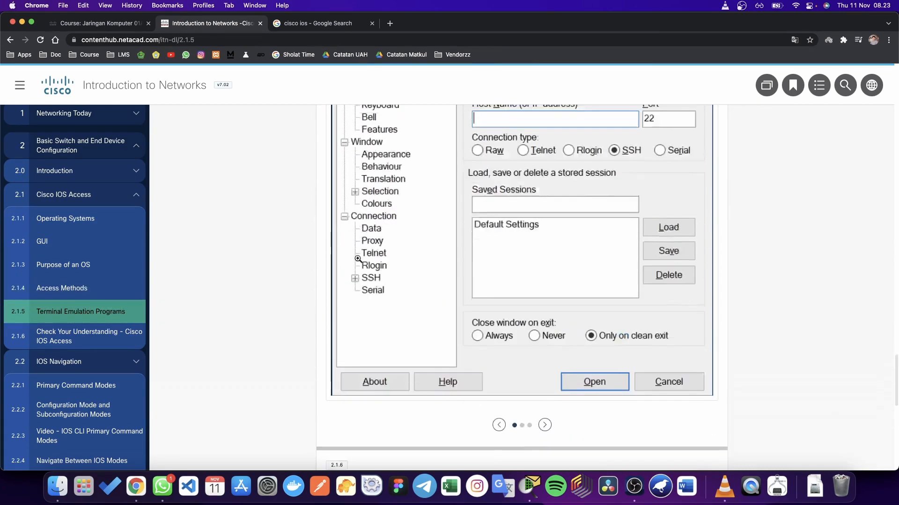
scroll(357, 259, "down", 10)
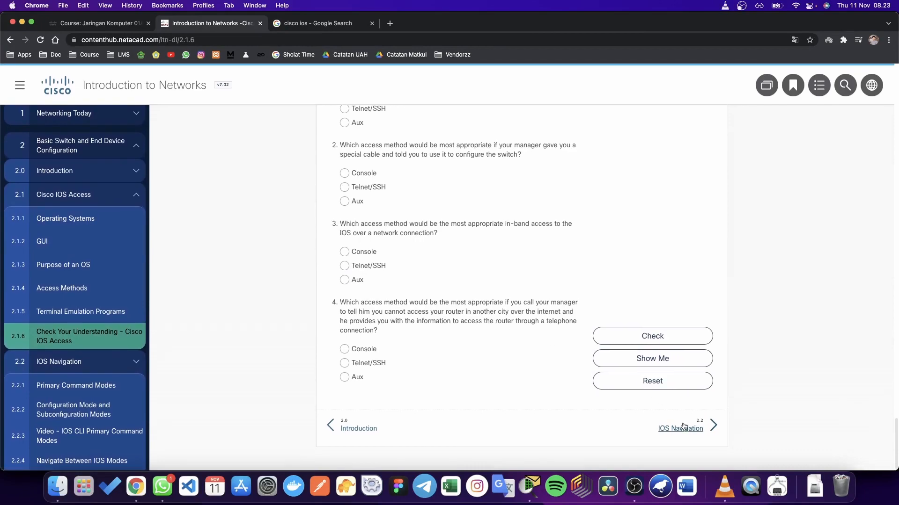
Step: Go on to the IOS Navigation lesson and scroll to the command-mode table
left_click(680, 425)
scroll(474, 339, "down", 3)
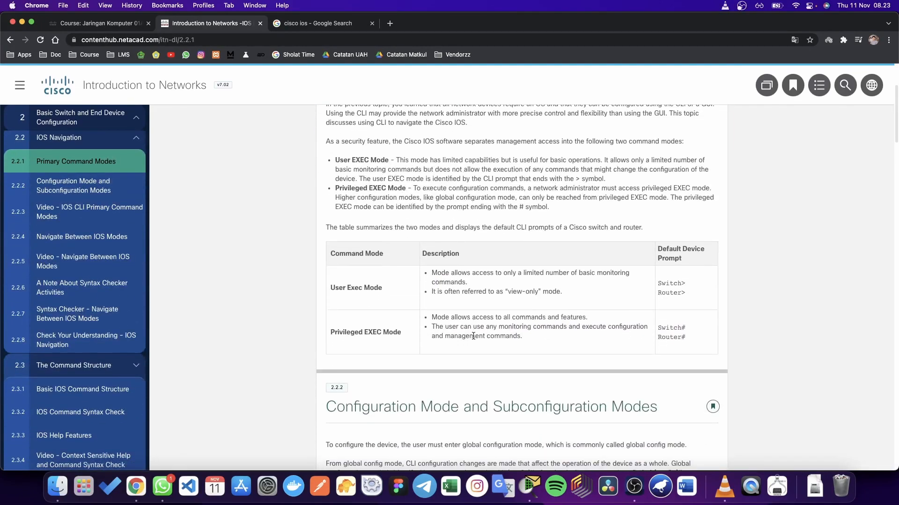
scroll(473, 337, "up", 3)
scroll(473, 336, "down", 5)
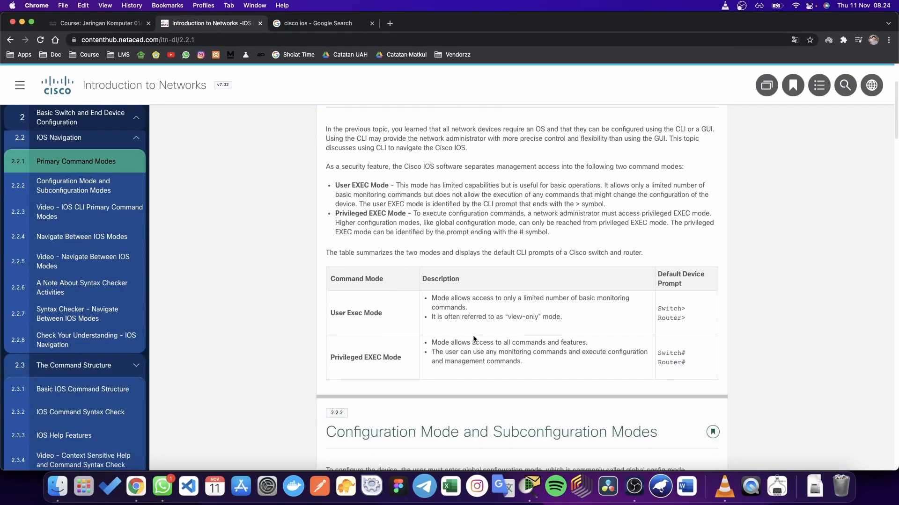
scroll(473, 335, "up", 3)
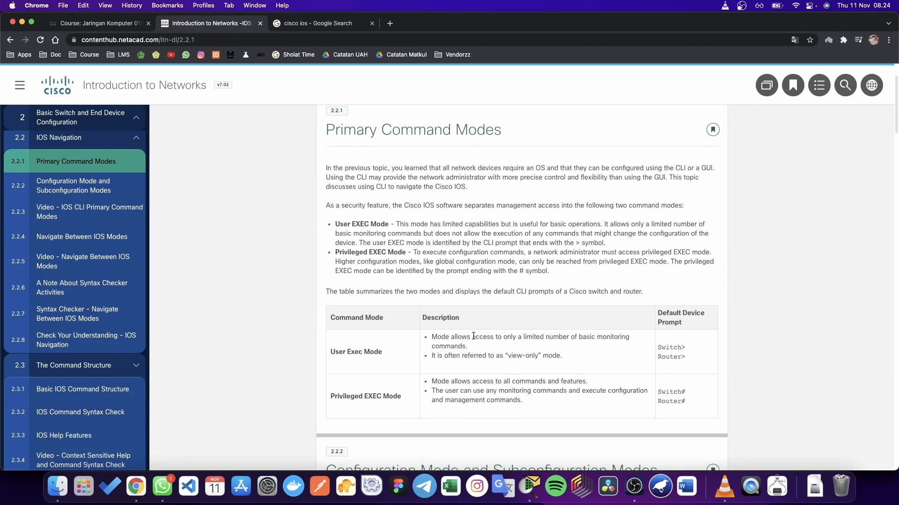
scroll(473, 336, "down", 2)
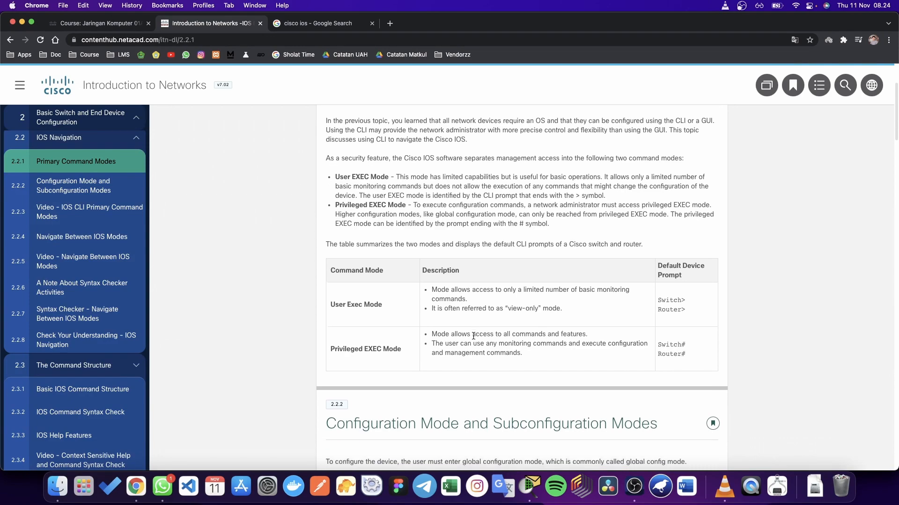
scroll(401, 331, "down", 1)
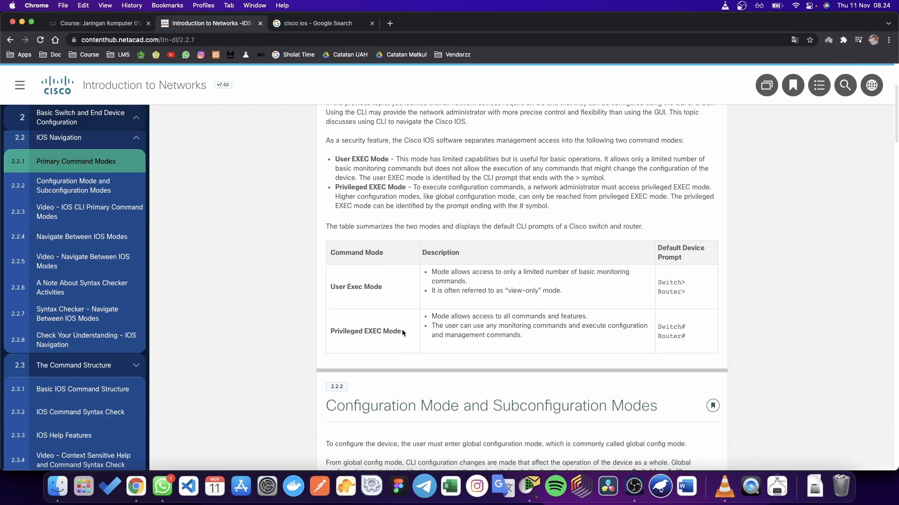
scroll(413, 335, "down", 1)
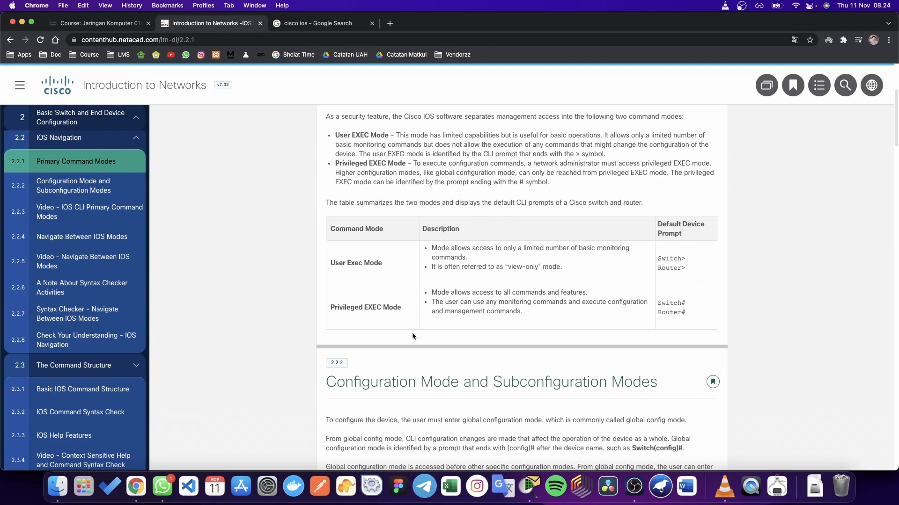
Step: Highlight User EXEC Mode and Privileged EXEC Mode in the mode table
left_click_drag(329, 263, 386, 263)
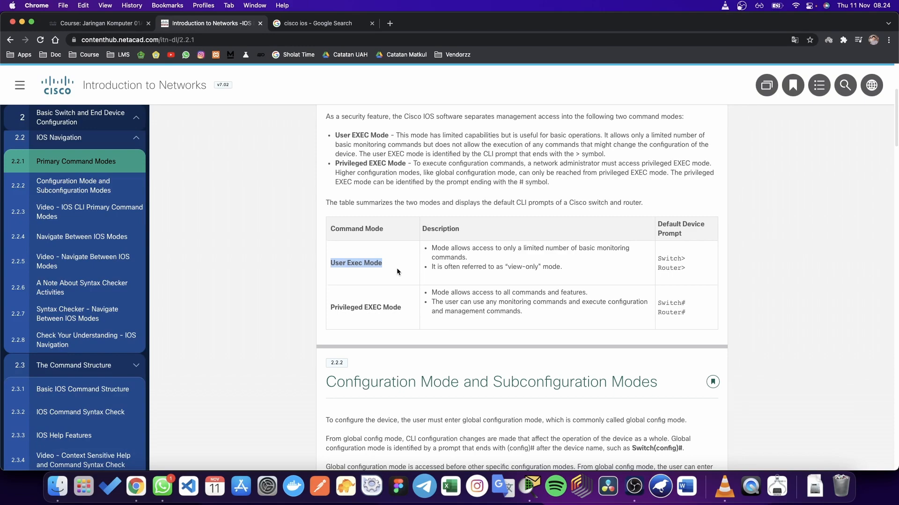
left_click(396, 271)
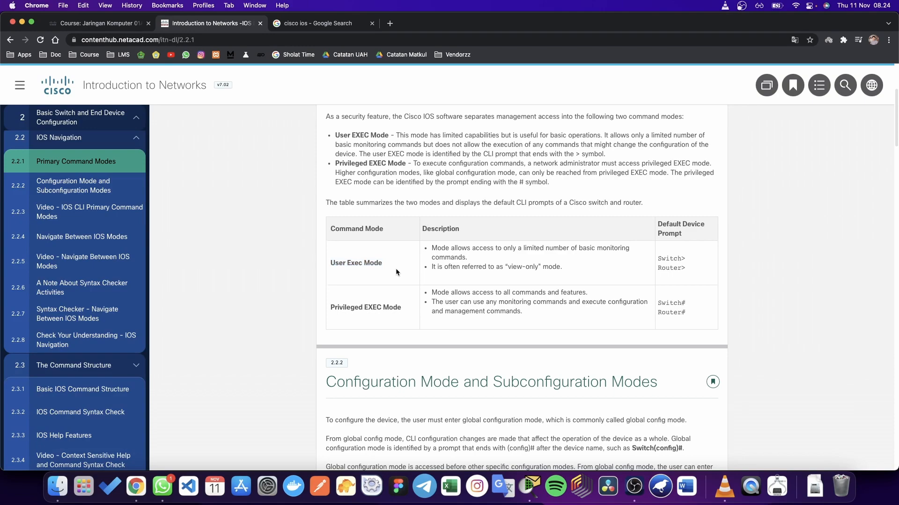
scroll(398, 275, "down", 1)
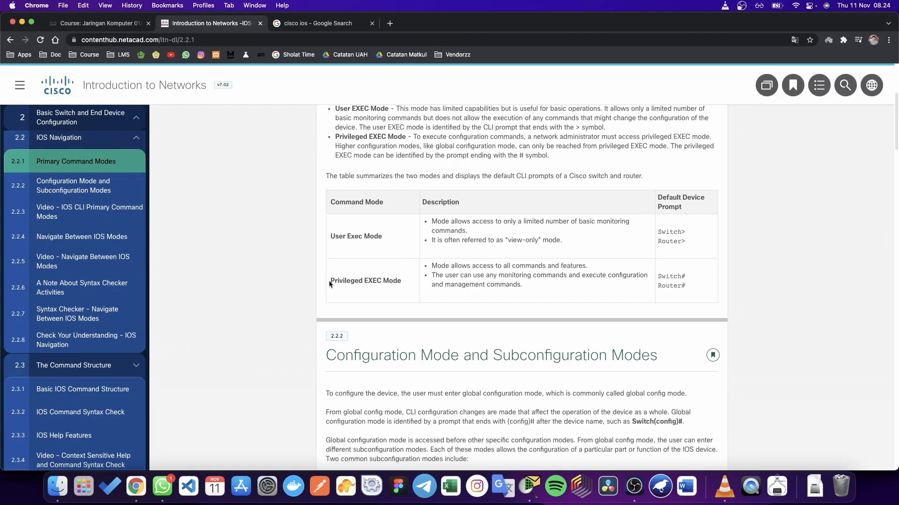
left_click_drag(329, 280, 403, 279)
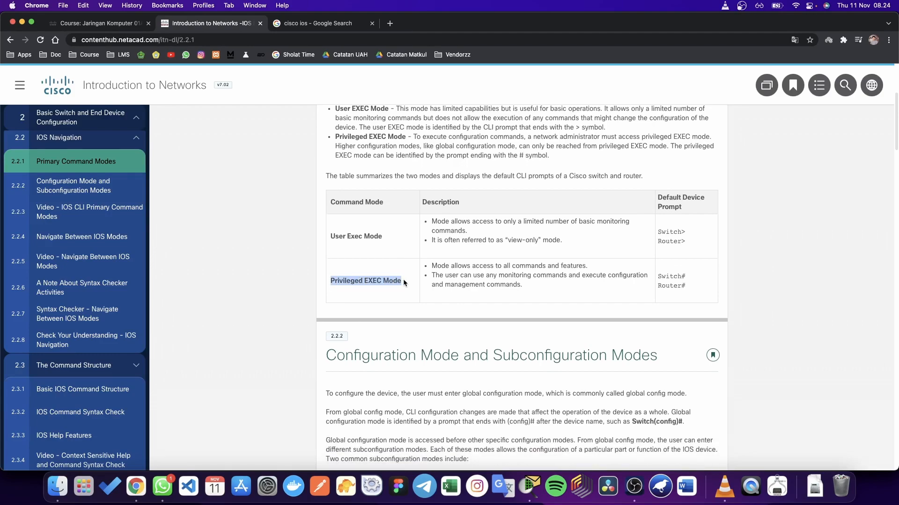
left_click(403, 280)
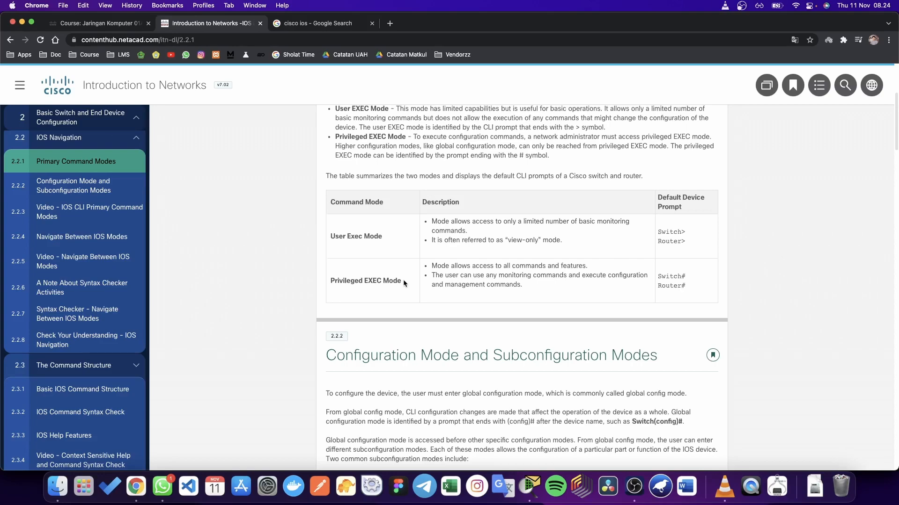
Step: Highlight User EXEC Mode again and the phrase 'view-only' in its description
scroll(404, 280, "up", 1)
left_click_drag(380, 248, 330, 246)
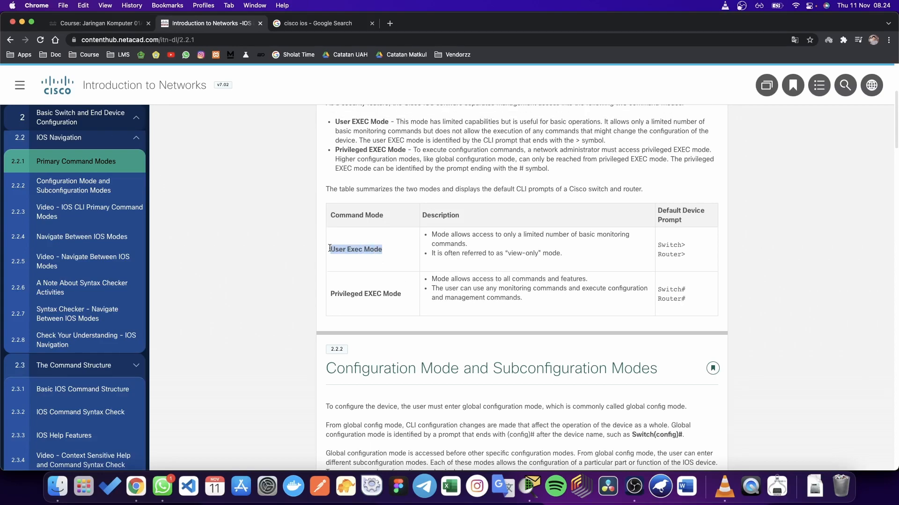
left_click(380, 257)
left_click_drag(508, 253, 537, 251)
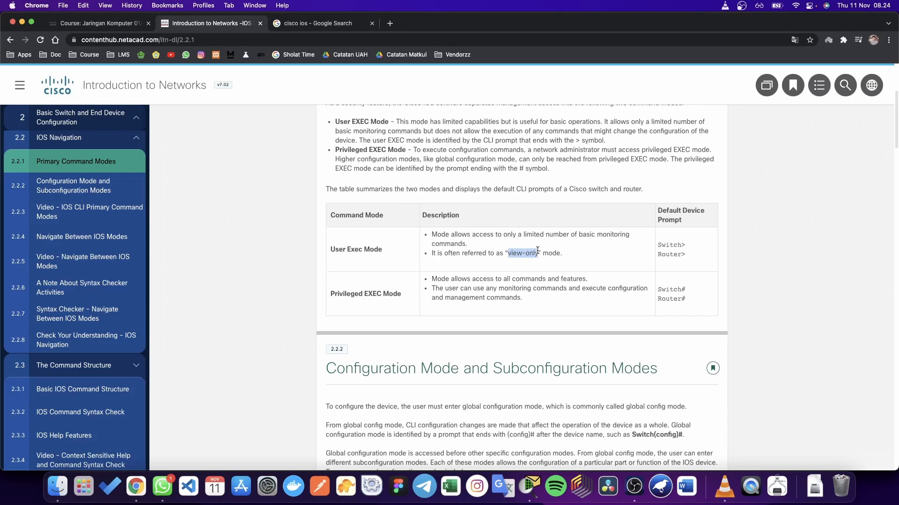
left_click(526, 278)
scroll(526, 278, "down", 3)
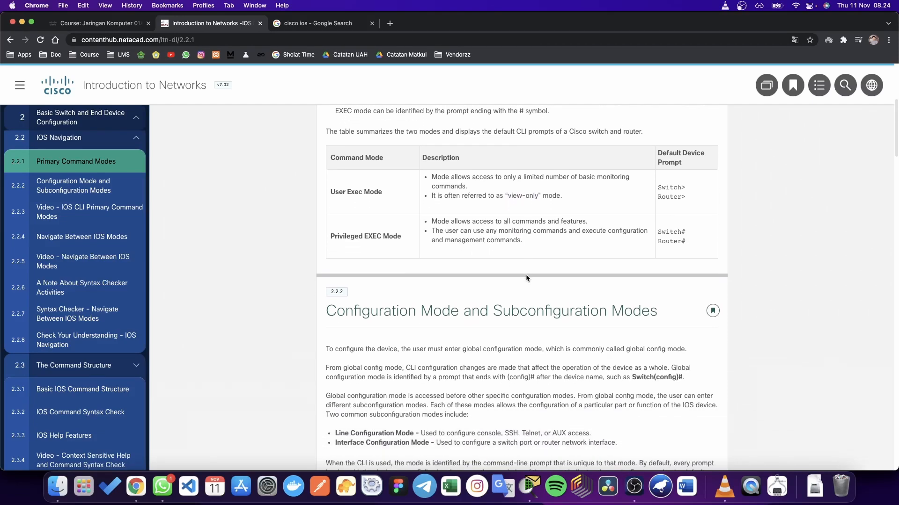
Step: Scroll to 2.2.4 Navigate Between IOS Modes and highlight the 'line console 0' example
scroll(526, 278, "down", 10)
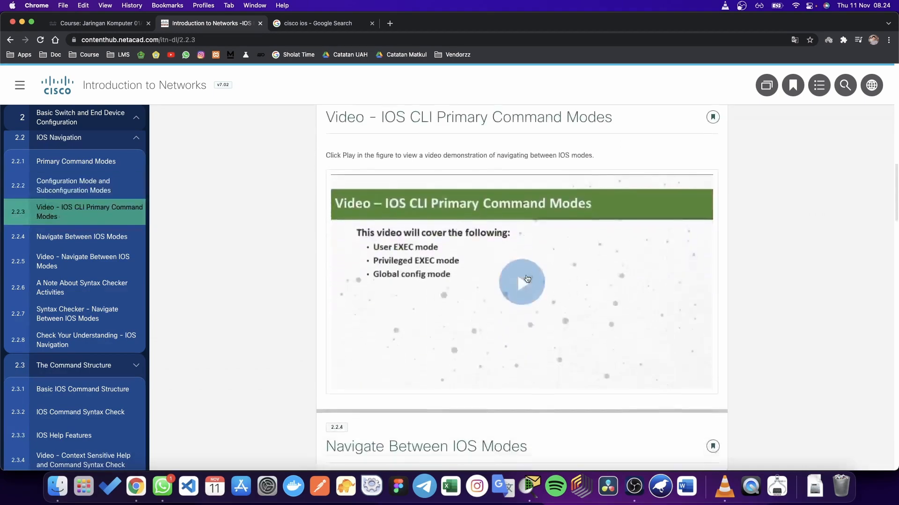
scroll(526, 279, "down", 8)
scroll(526, 276, "up", 3)
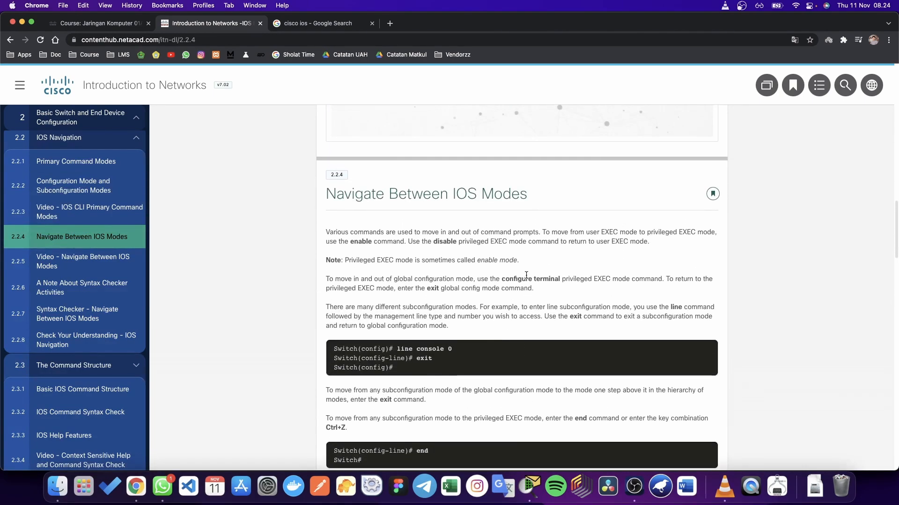
scroll(526, 276, "down", 5)
scroll(526, 278, "up", 1)
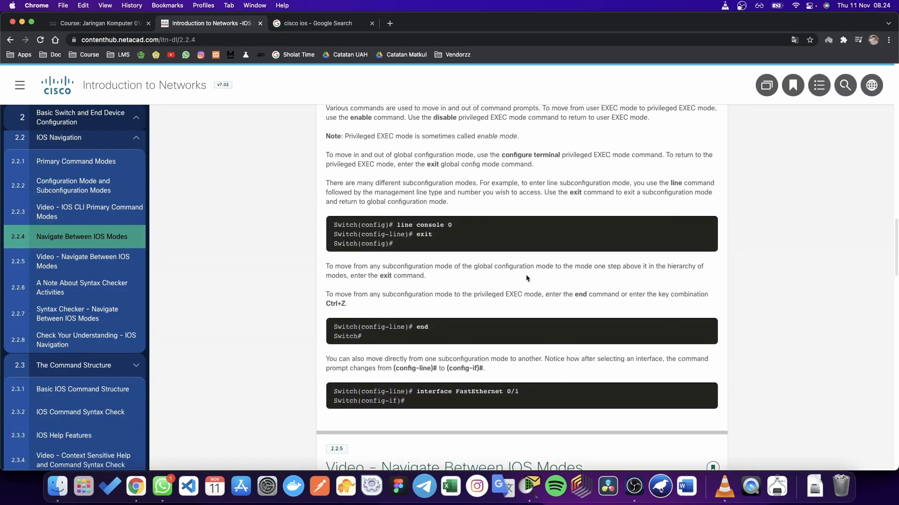
scroll(526, 278, "up", 3)
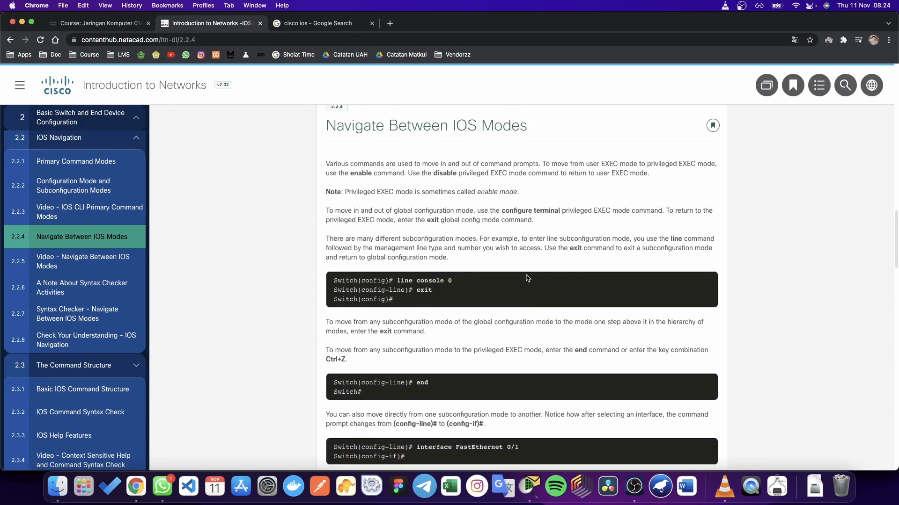
scroll(526, 276, "down", 3)
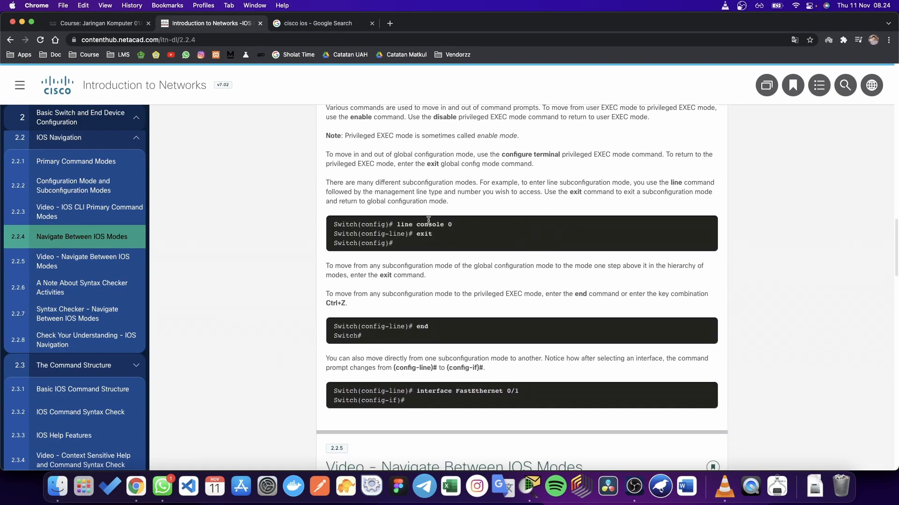
left_click_drag(460, 225, 331, 229)
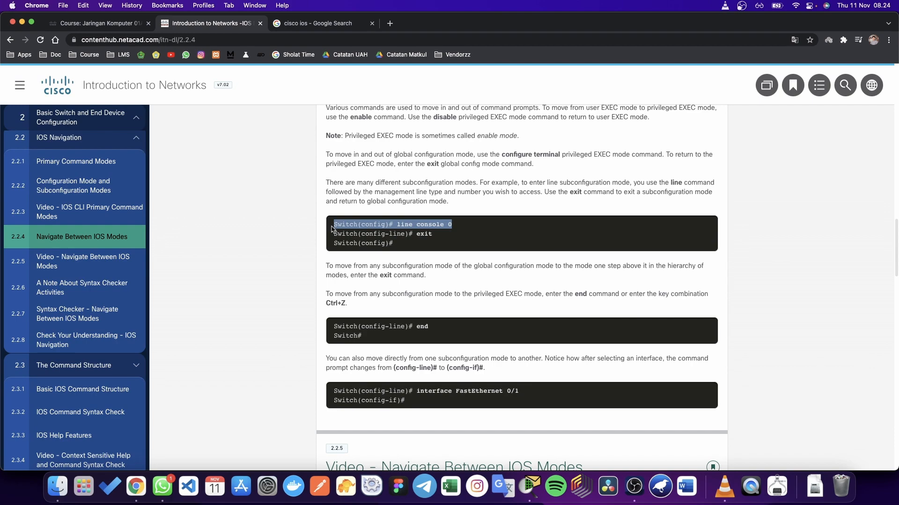
left_click(437, 236)
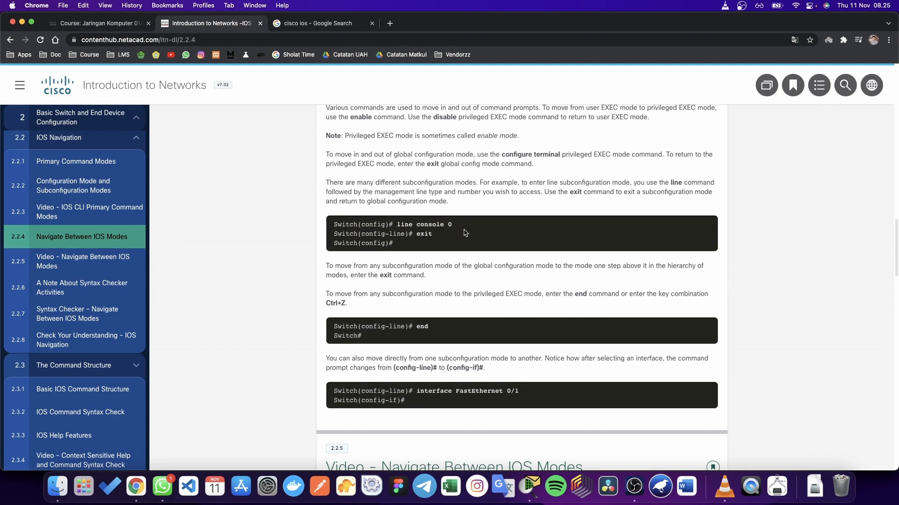
Step: In Packet Tracer, move PC1 and Switch0 slightly lower and closer together
left_click(529, 487)
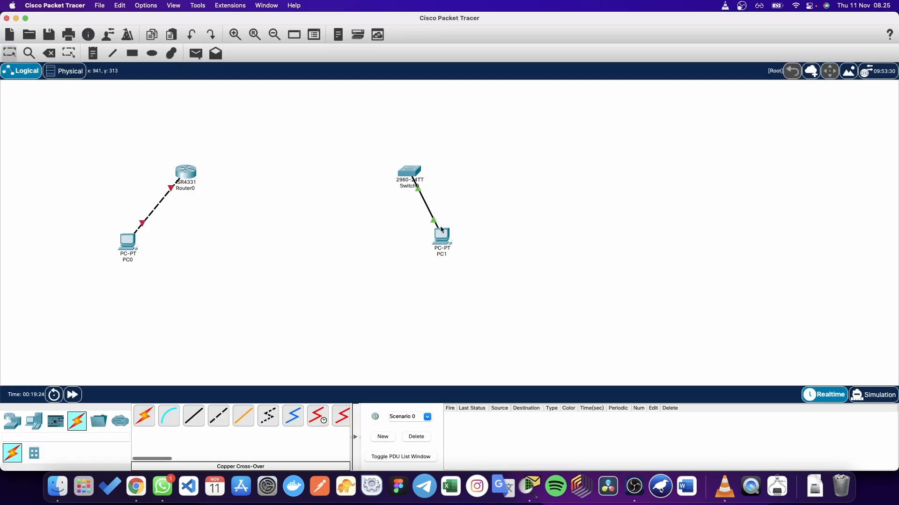
left_click_drag(441, 236, 464, 255)
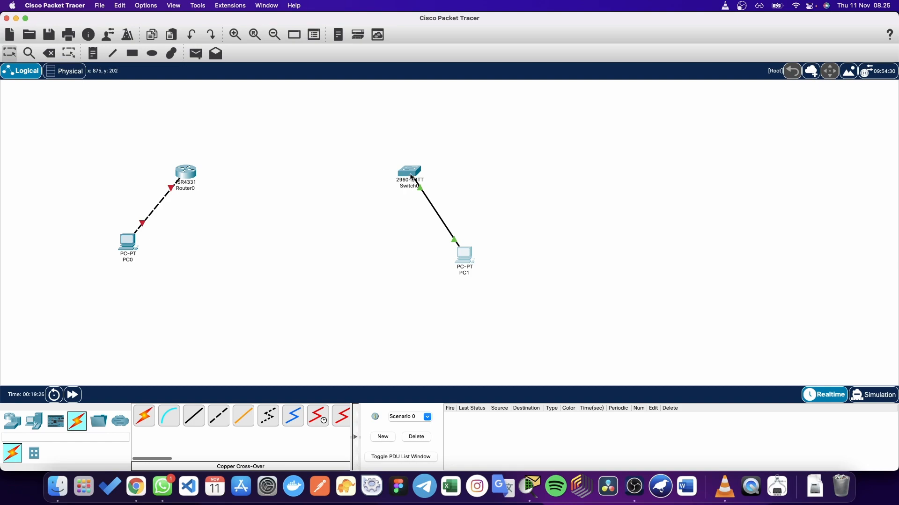
left_click_drag(413, 179, 425, 211)
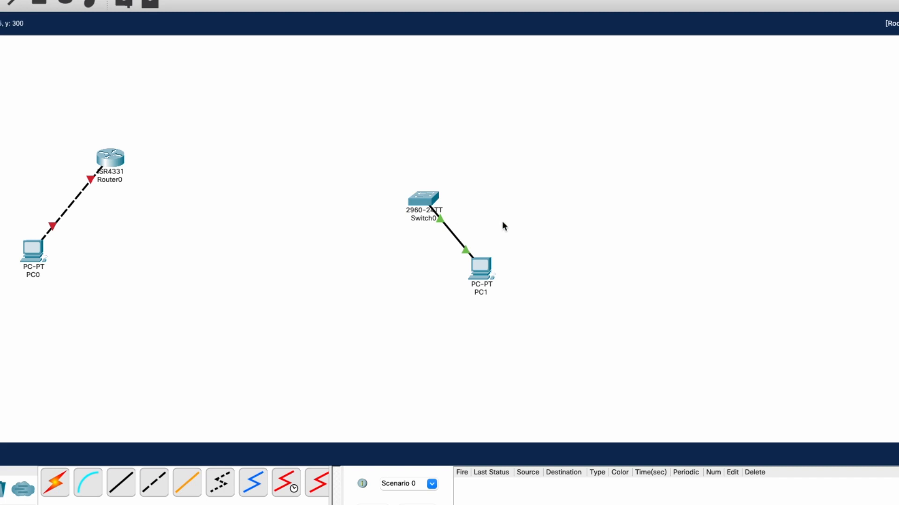
Step: Select the Console cable in the Connections panel
scroll(479, 220, "right", 3)
scroll(480, 219, "left", 3)
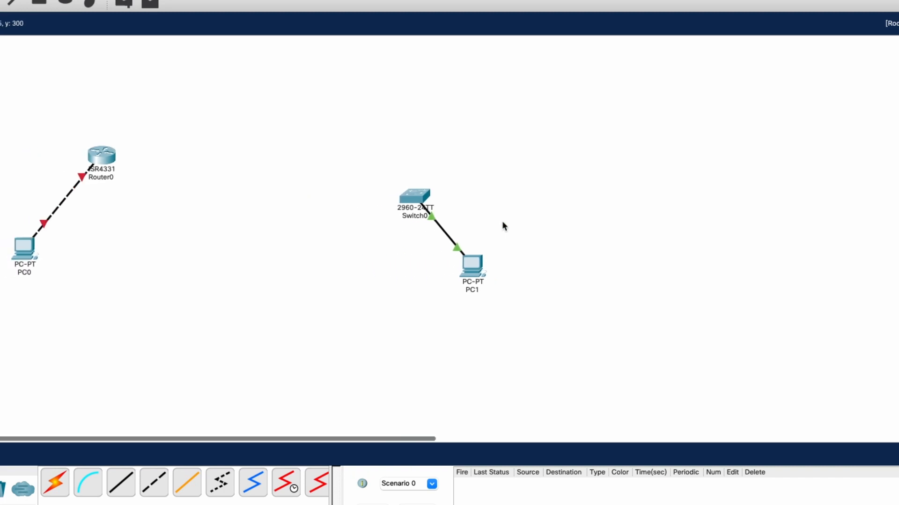
scroll(502, 222, "left", 1)
scroll(416, 311, "down", 1)
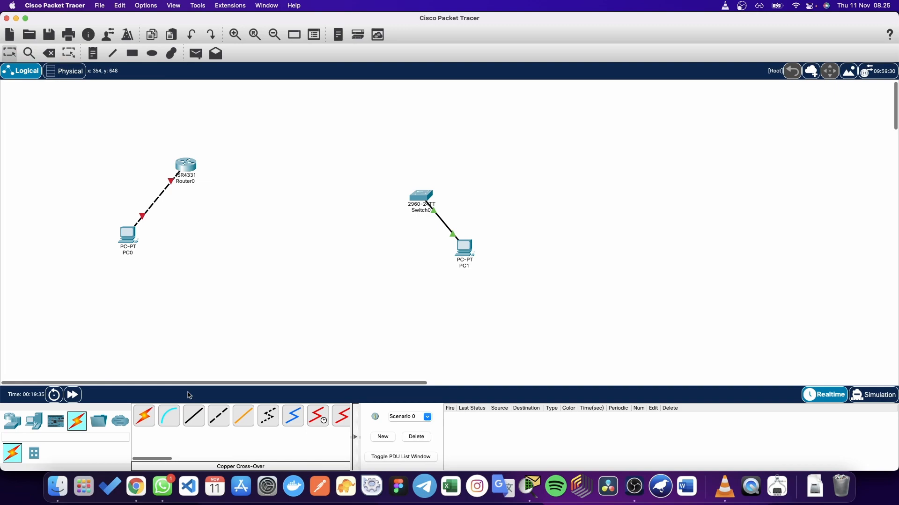
left_click(88, 482)
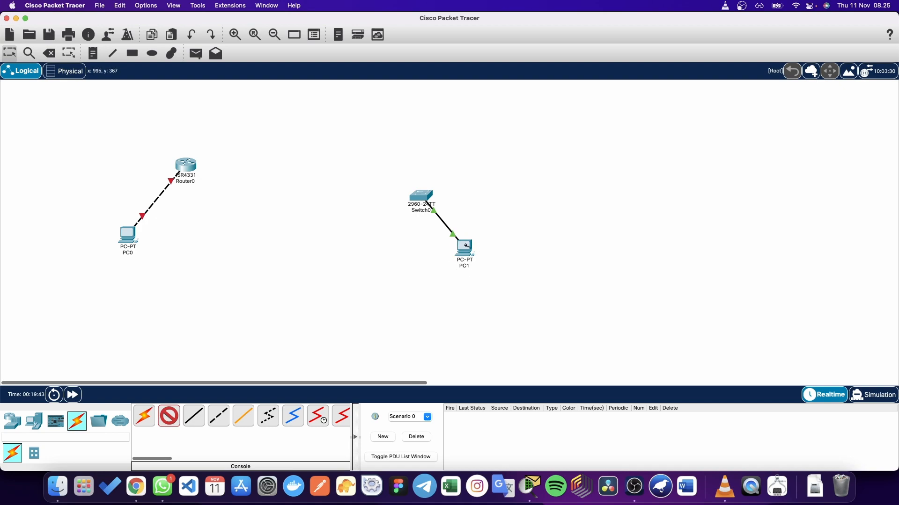
Step: Start a cable at PC1, then cancel the pending connection
left_click(465, 245)
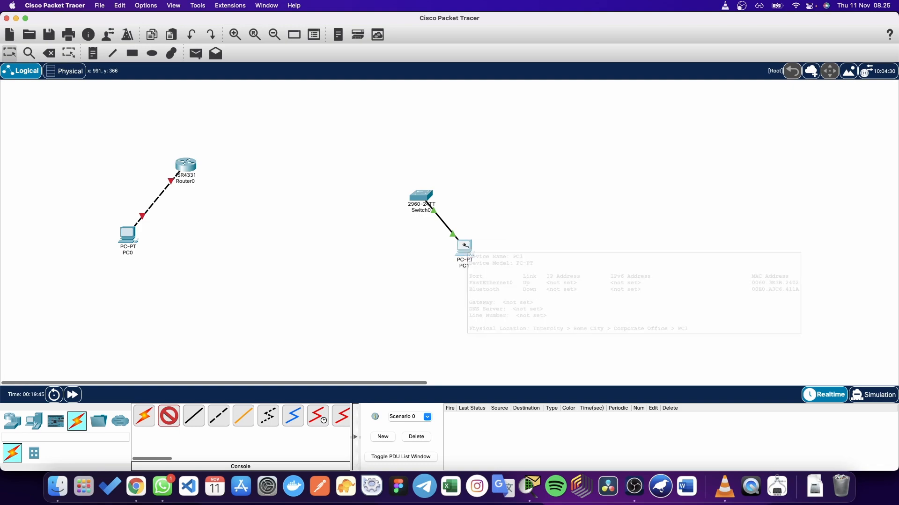
left_click(507, 222)
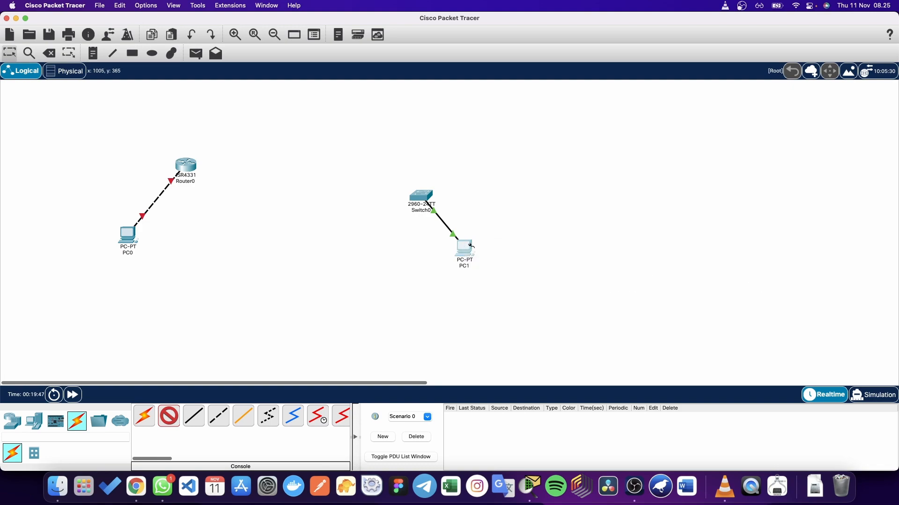
left_click(469, 248)
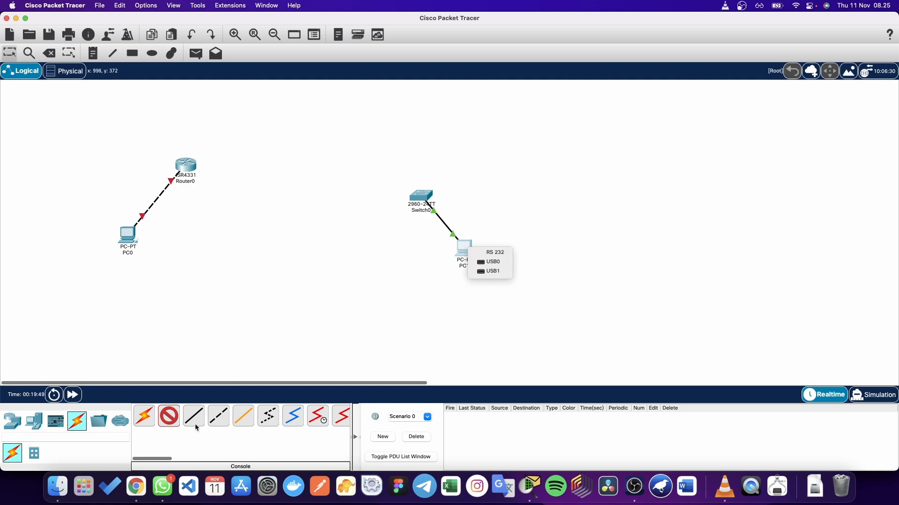
left_click(166, 416)
left_click(167, 416)
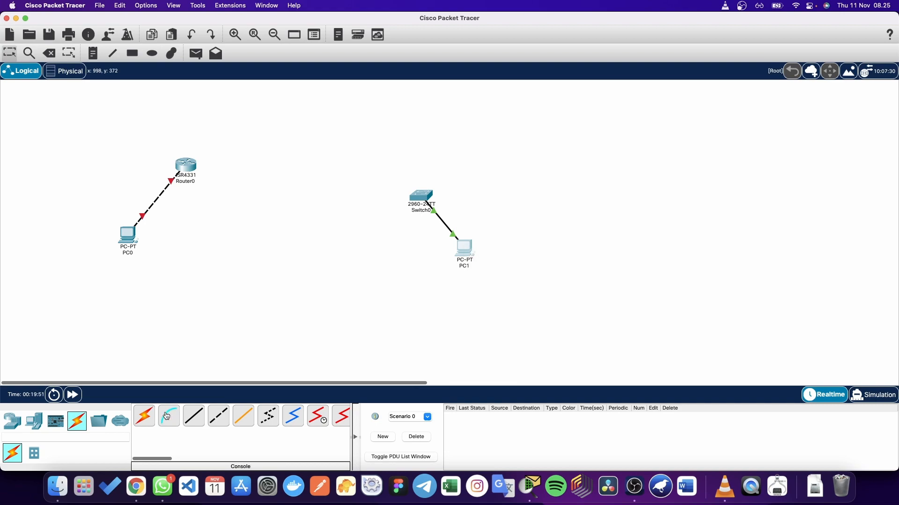
Step: Run a console cable from PC1's RS 232 port to Switch0's Console port, then open PC1
left_click(169, 414)
left_click(468, 246)
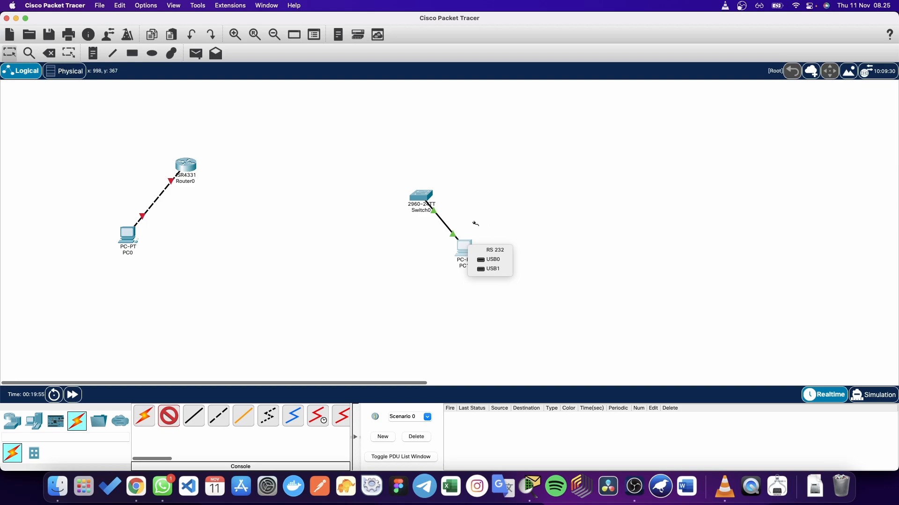
left_click(491, 250)
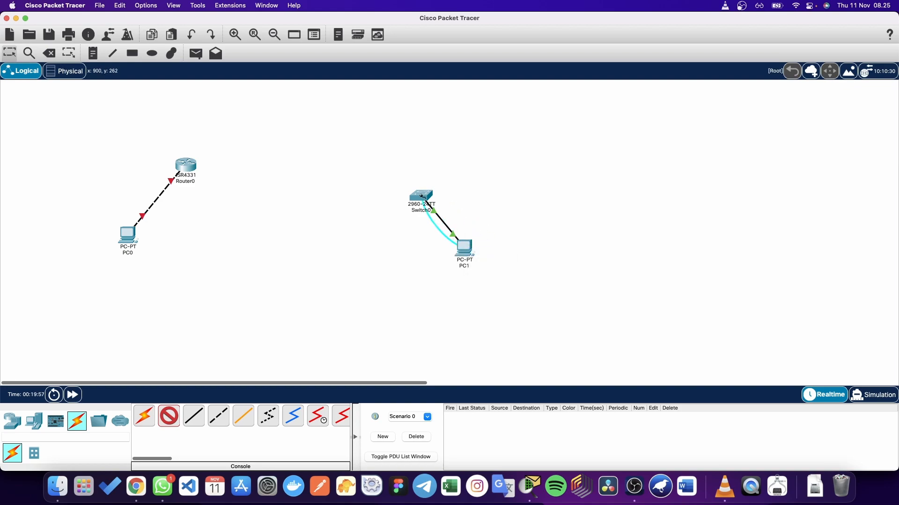
left_click(421, 196)
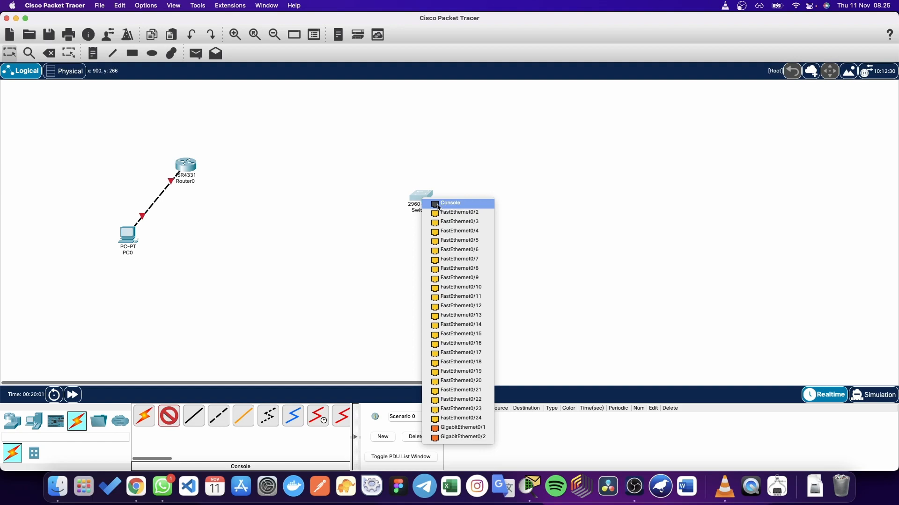
left_click(438, 204)
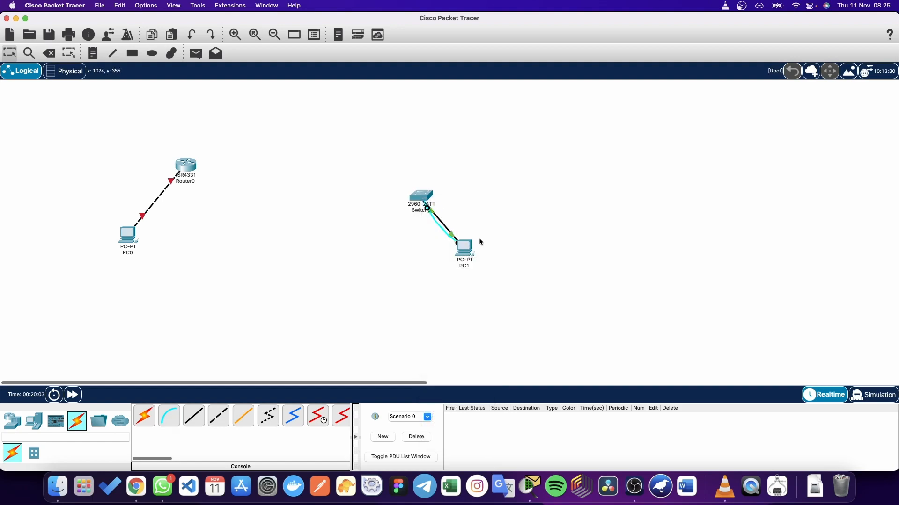
left_click(464, 249)
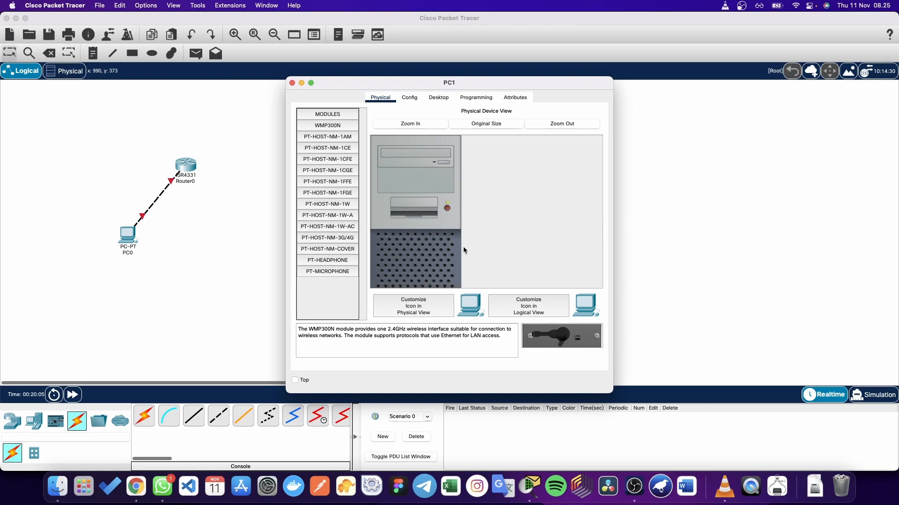
Step: Open PC1's Terminal with the 9600 baud settings and get the Switch> prompt
left_click(438, 99)
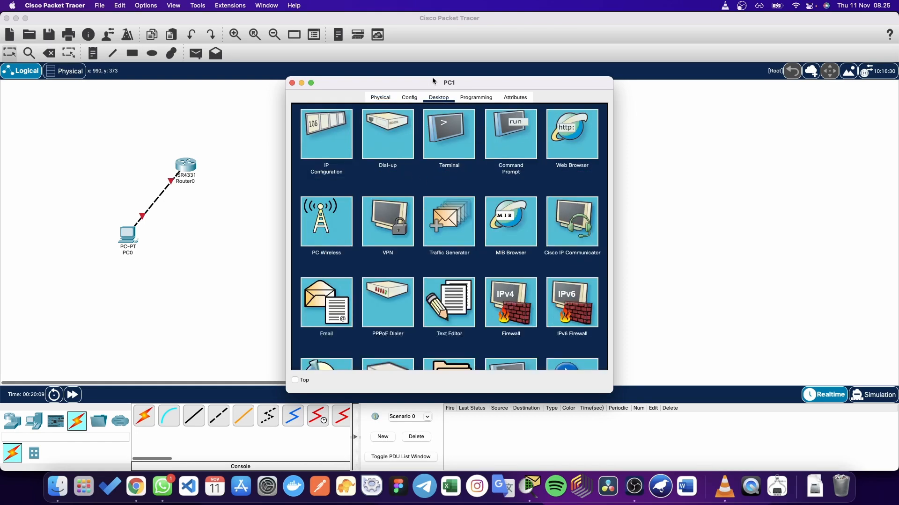
left_click_drag(433, 80, 641, 97)
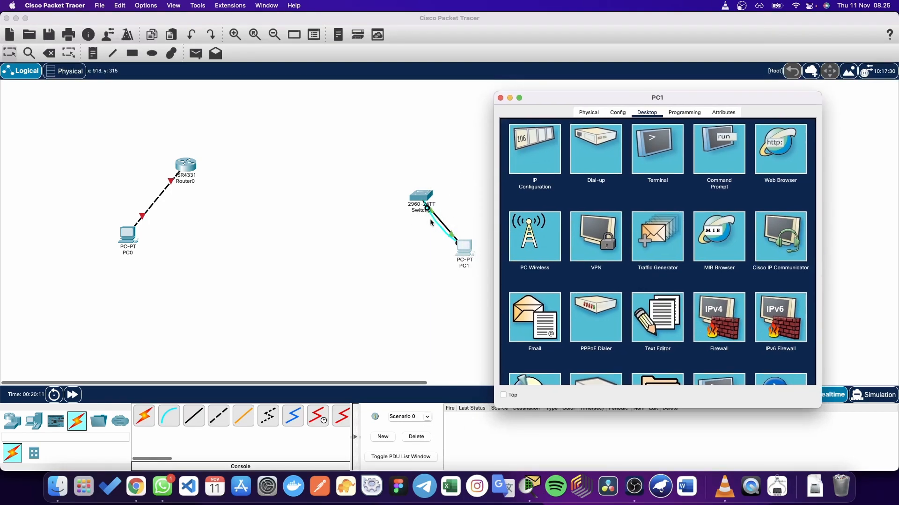
left_click(656, 157)
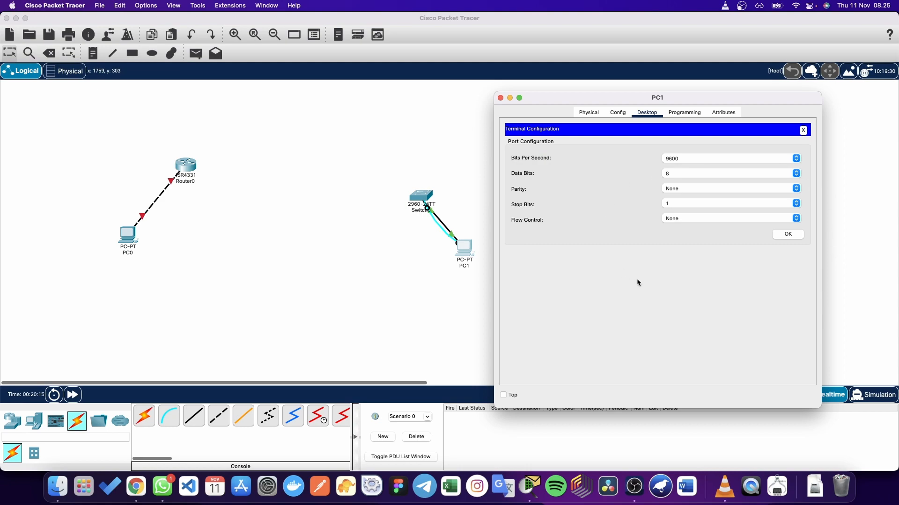
left_click(788, 235)
scroll(644, 373, "down", 7)
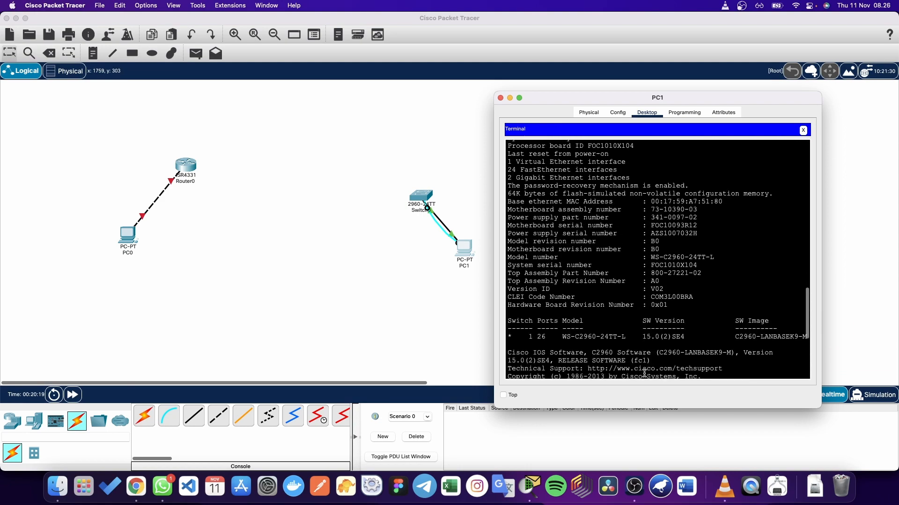
scroll(645, 373, "down", 8)
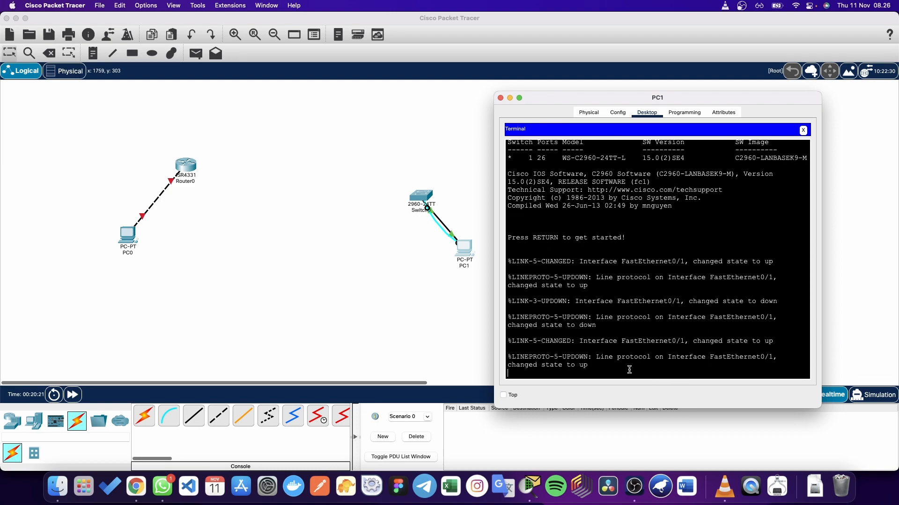
key("Return")
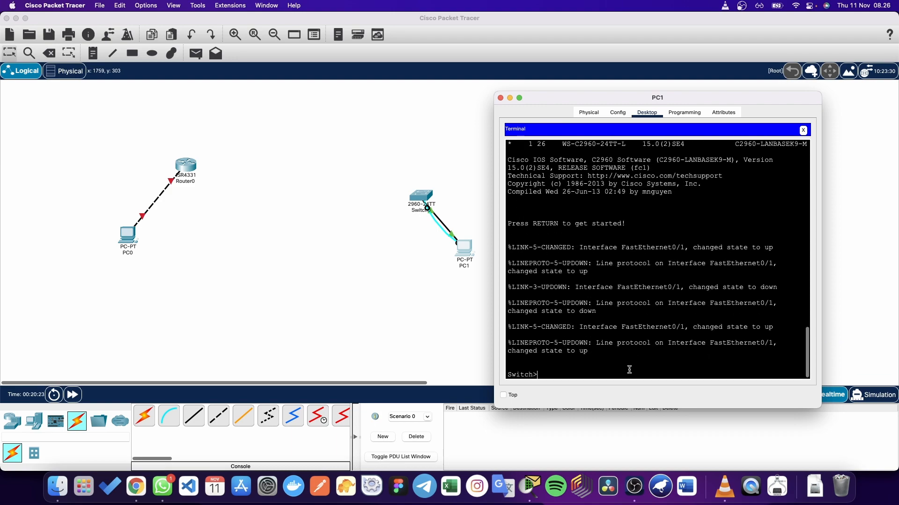
Step: Review the Primary Command Modes section on the NetAcad course page
key("ctrl+Up")
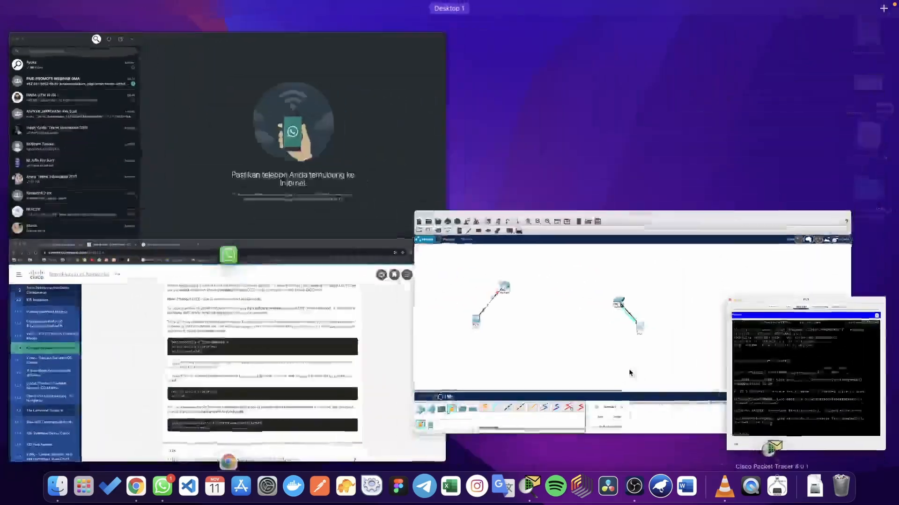
left_click(384, 306)
scroll(383, 309, "up", 15)
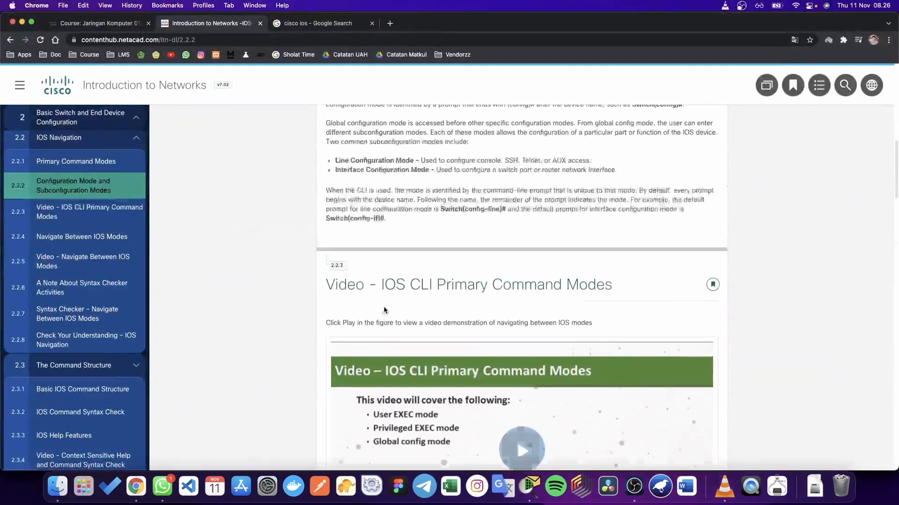
scroll(372, 349, "up", 10)
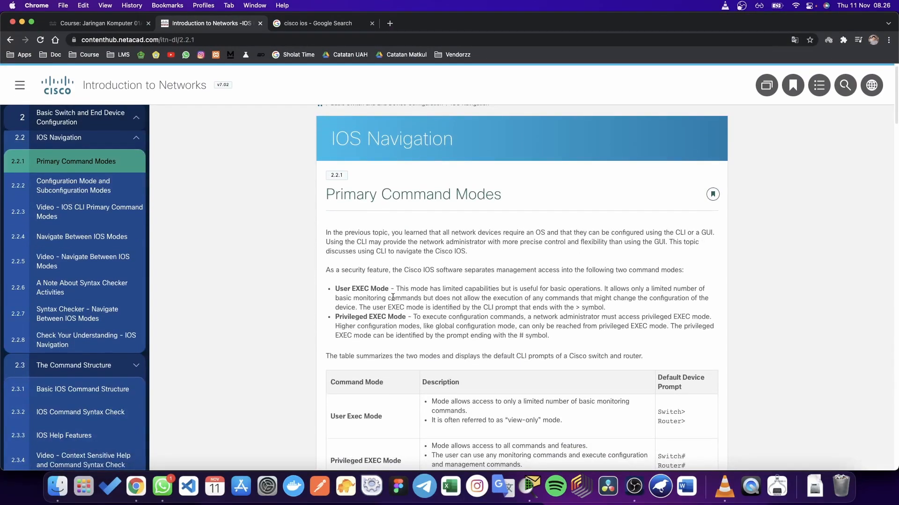
scroll(392, 298, "down", 2)
key("ctrl+Up")
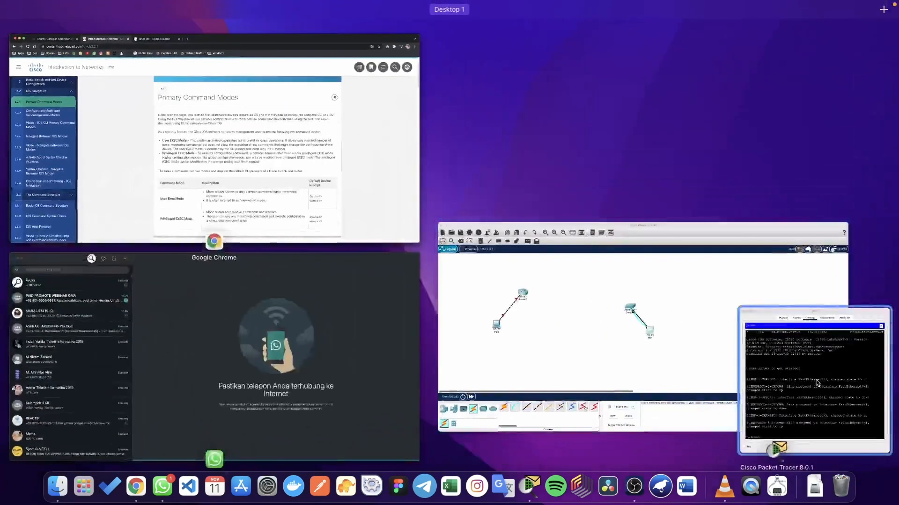
Step: Enter 'enable' in PC1's terminal to reach the Switch# privileged prompt
left_click(816, 381)
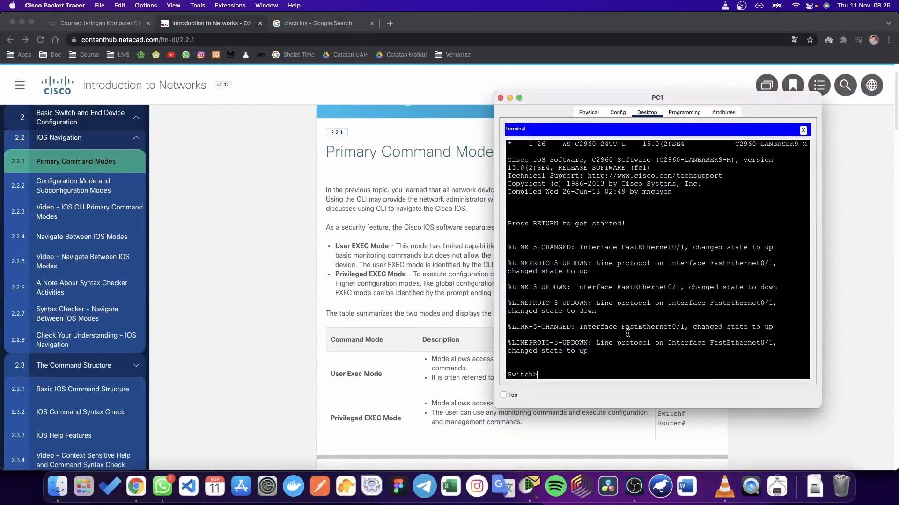
left_click_drag(638, 105, 663, 82)
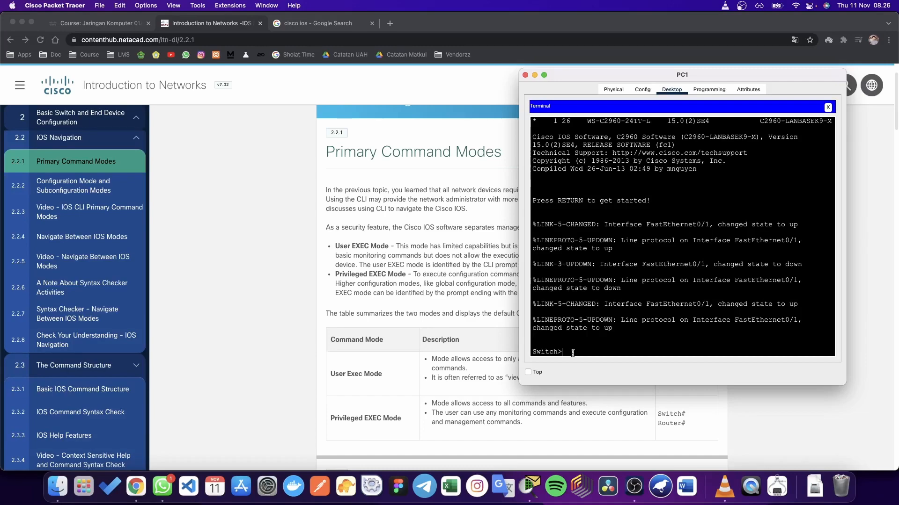
type("enable")
key("Return")
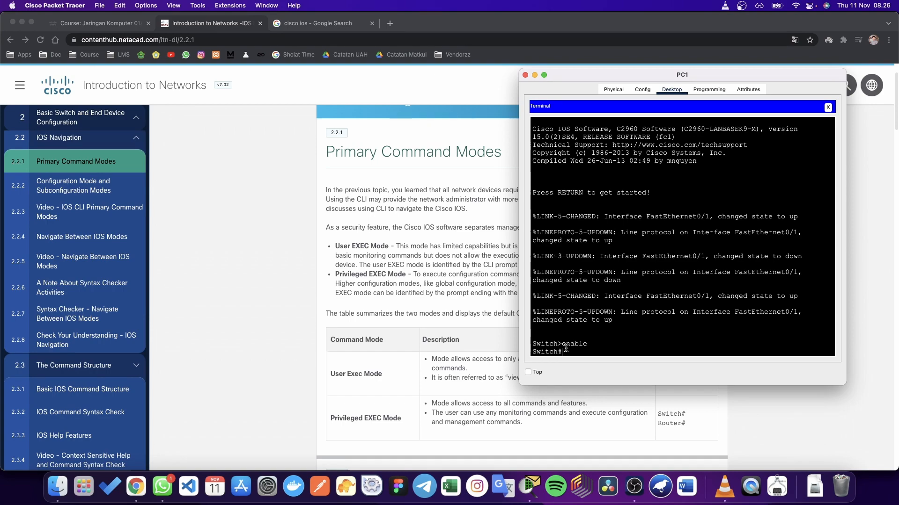
left_click_drag(565, 349, 559, 349)
Step: Check the course page's IOS mode navigation section, then return to PC1's terminal
left_click(479, 293)
scroll(472, 286, "down", 20)
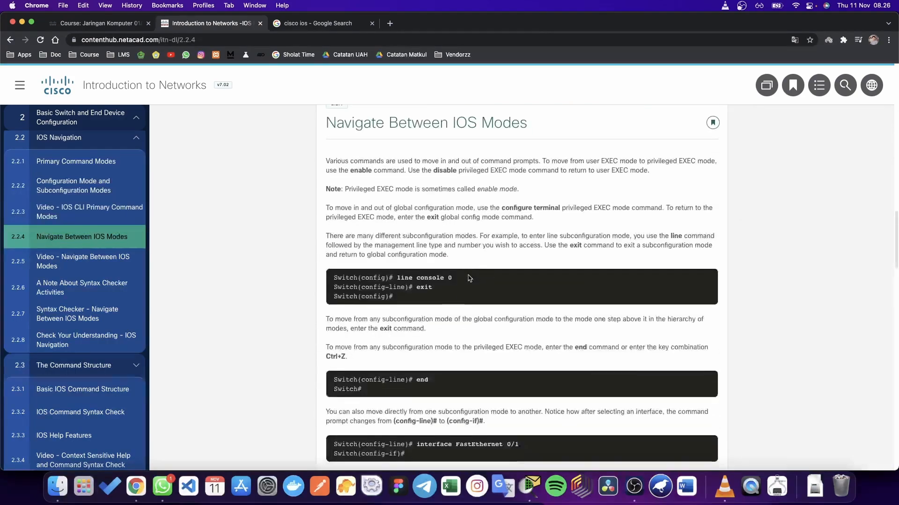
scroll(470, 278, "down", 5)
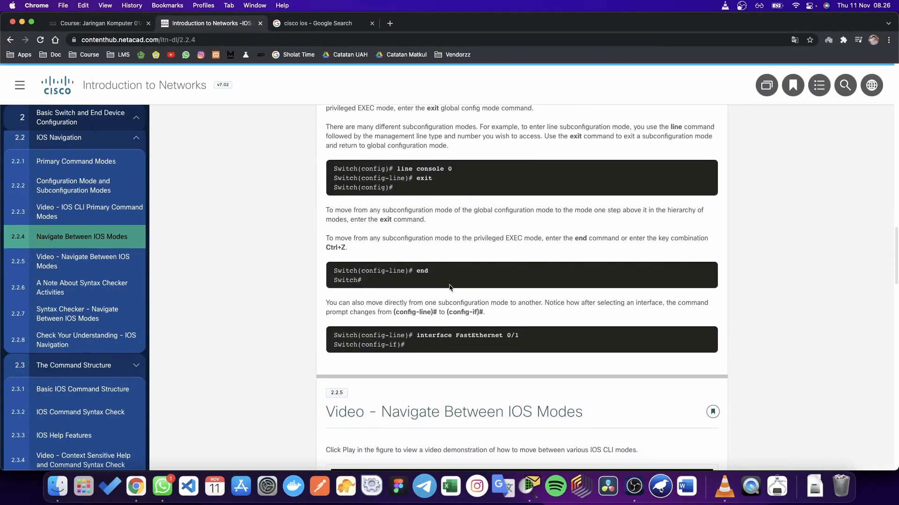
scroll(450, 287, "up", 2)
key("ctrl+Up")
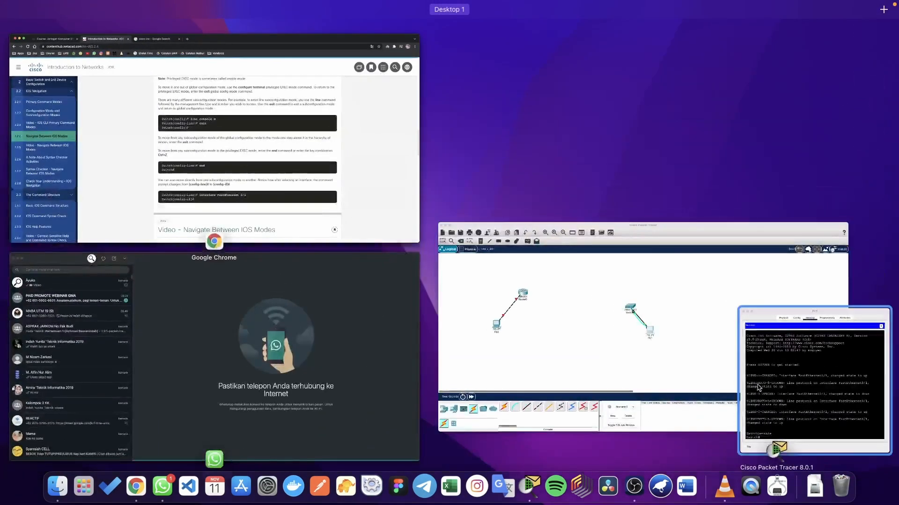
left_click(758, 388)
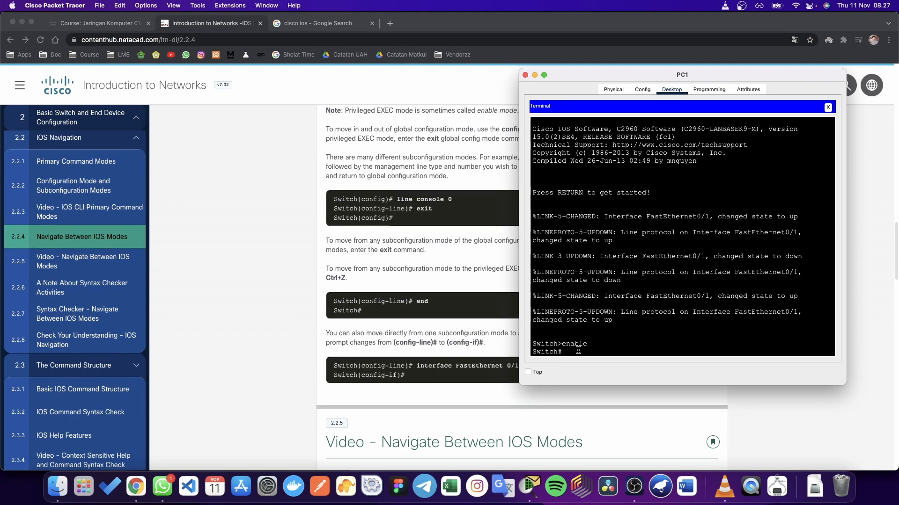
Step: Enter 'configure terminal' to reach the Switch(config)# global configuration prompt
type("onfigure term")
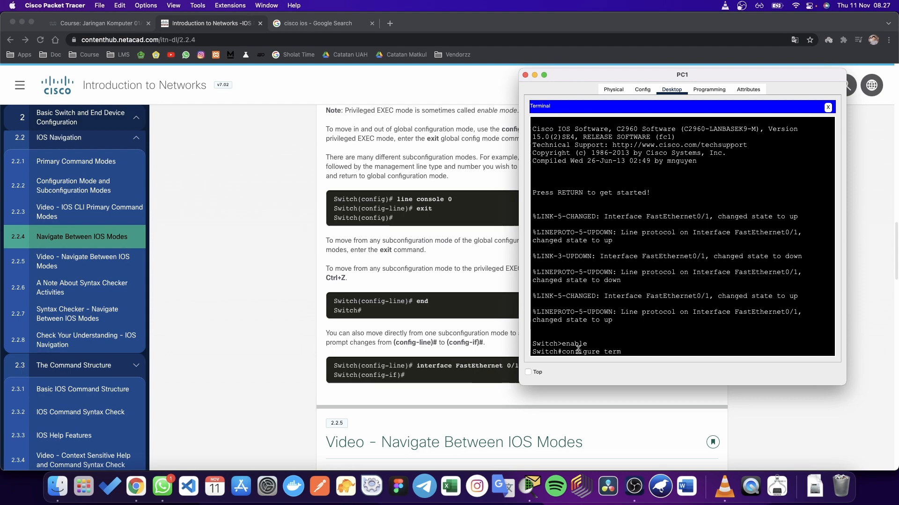
type("inal")
key("Return")
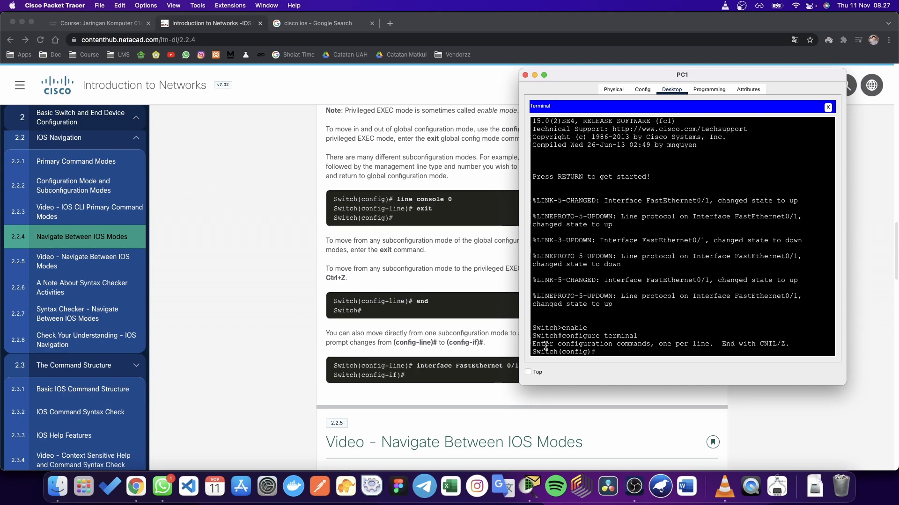
left_click_drag(558, 352, 589, 351)
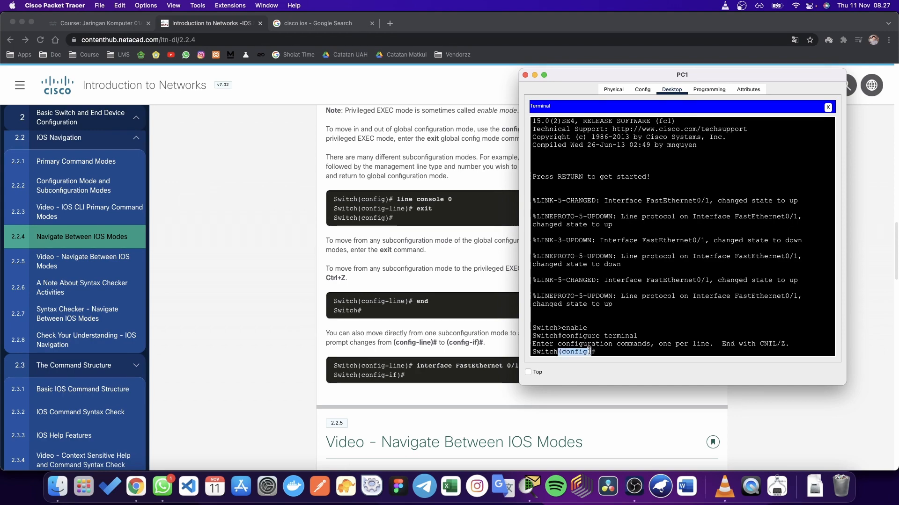
left_click(602, 352)
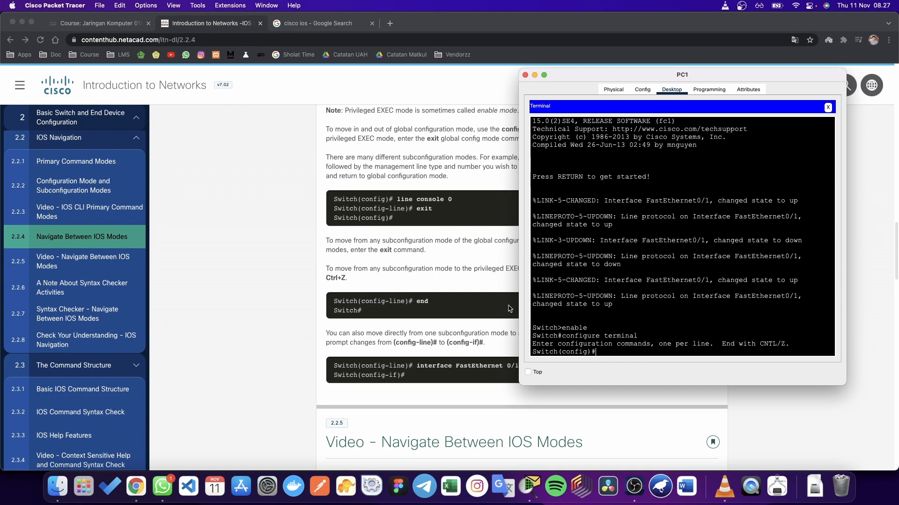
Step: Highlight the 'line console 0' example on the NetAcad 2.2.4 page
left_click(399, 200)
left_click_drag(398, 199, 453, 202)
left_click(457, 203)
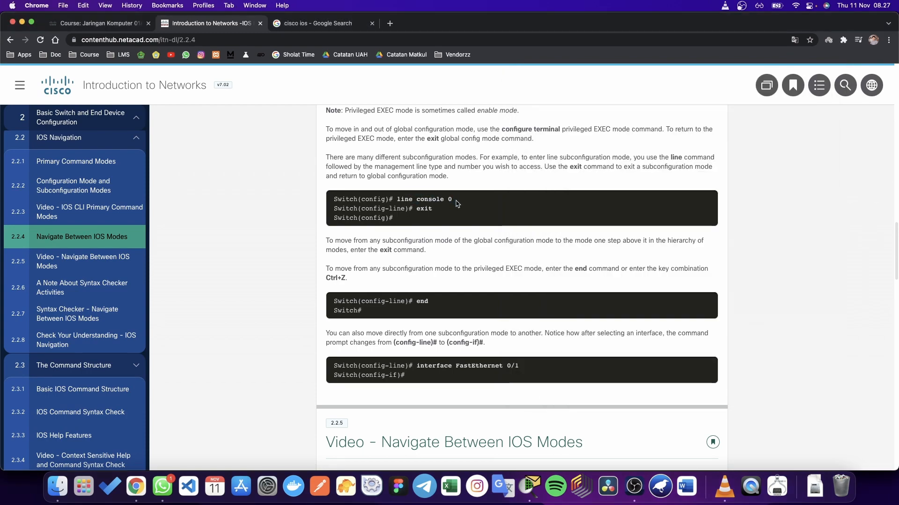
Step: Connect the console cable from PC1 to Switch0's Console port in Packet Tracer
scroll(456, 202, "up", 2)
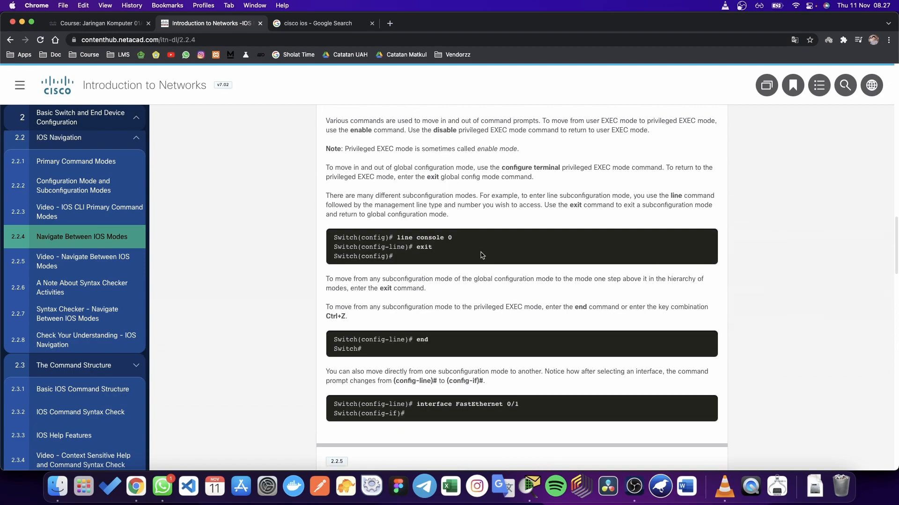
key("ctrl+Up")
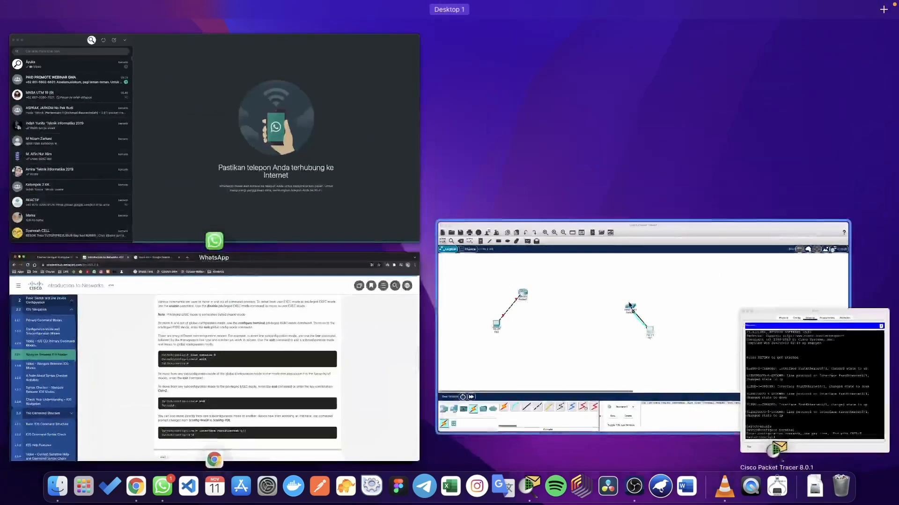
left_click(467, 222)
left_click(427, 197)
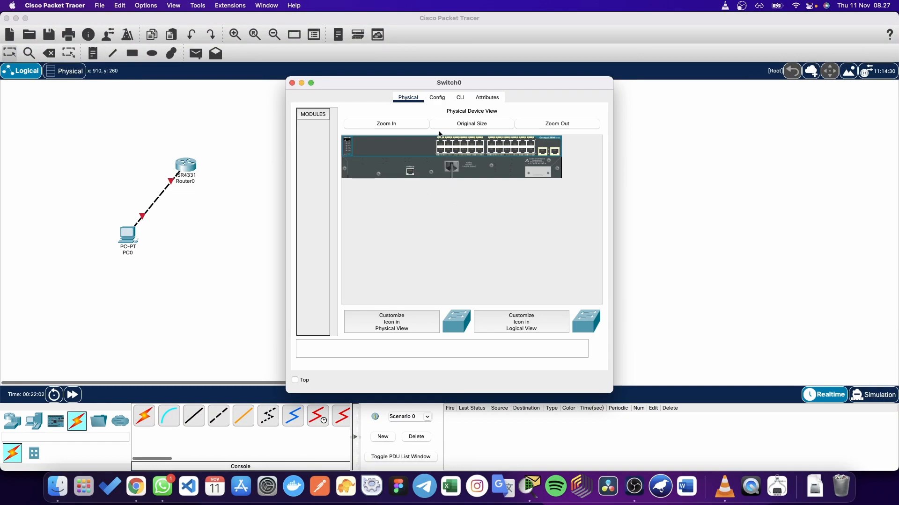
left_click(294, 83)
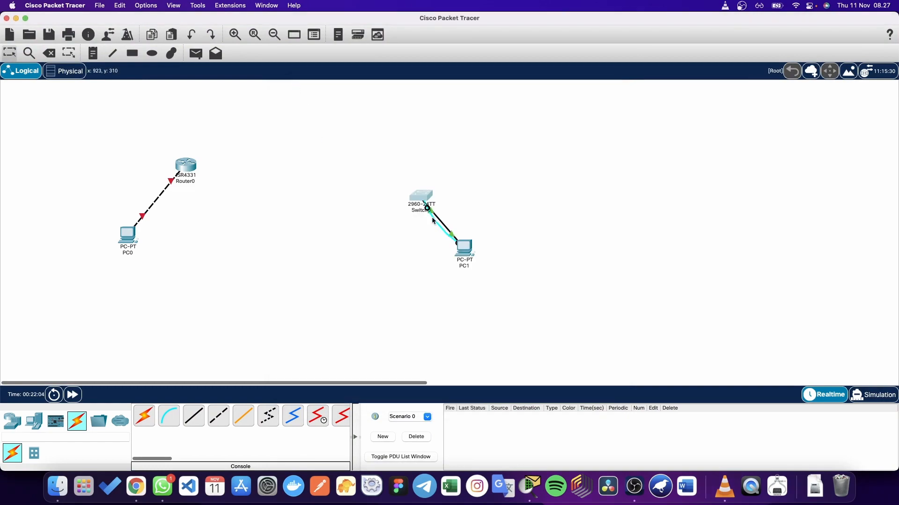
left_click(424, 195)
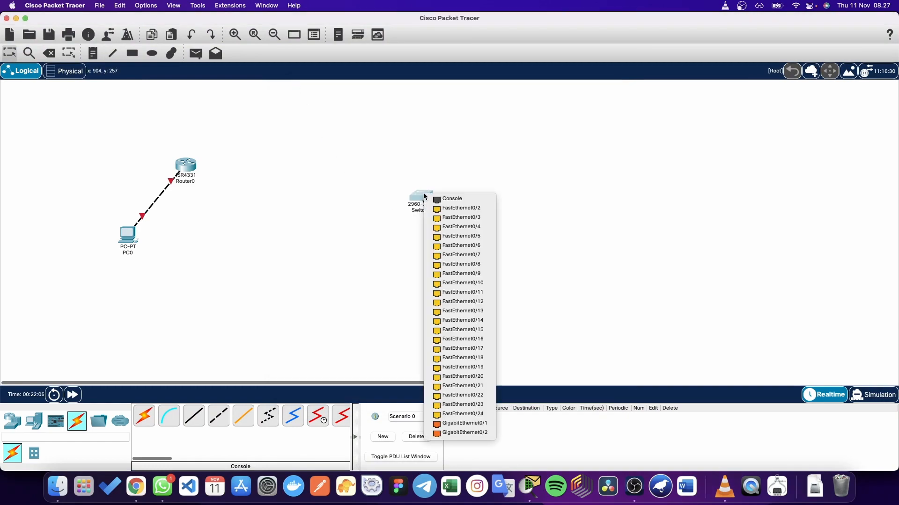
left_click(445, 199)
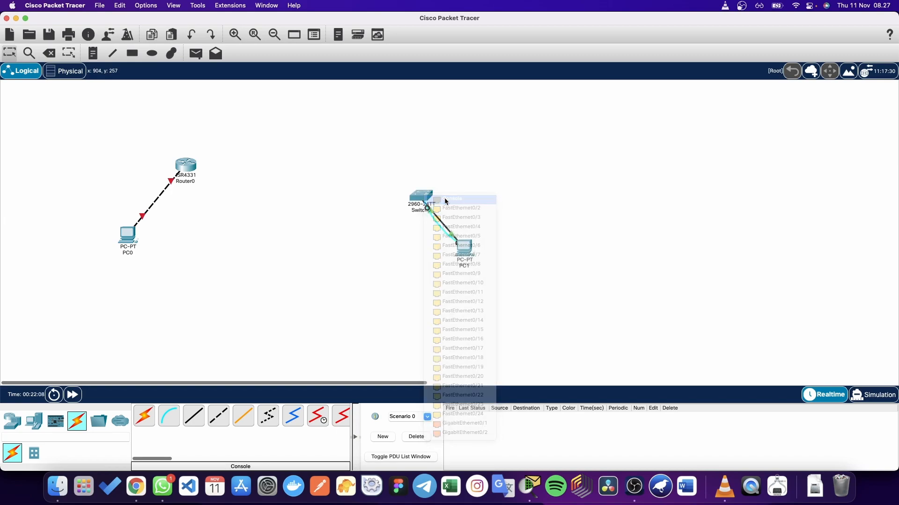
Step: Return to the NetAcad IOS navigation page in Chrome
key("ctrl+Up")
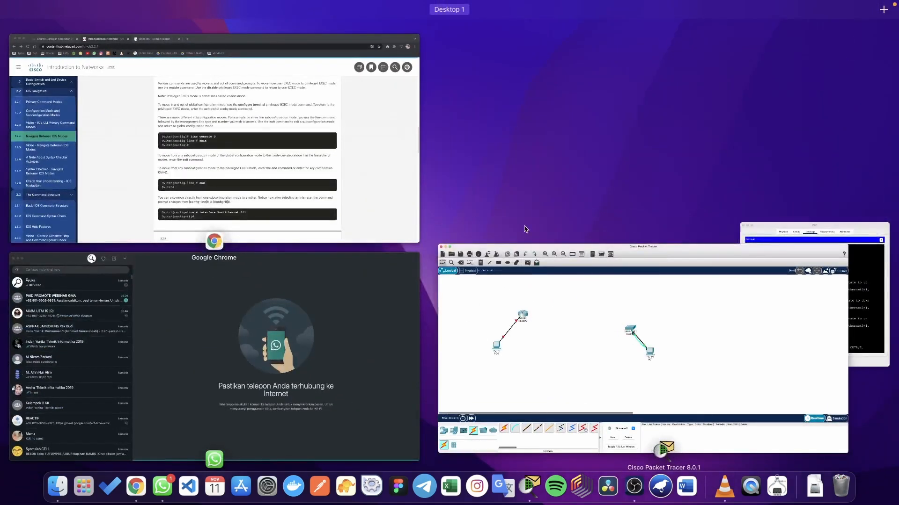
left_click(418, 220)
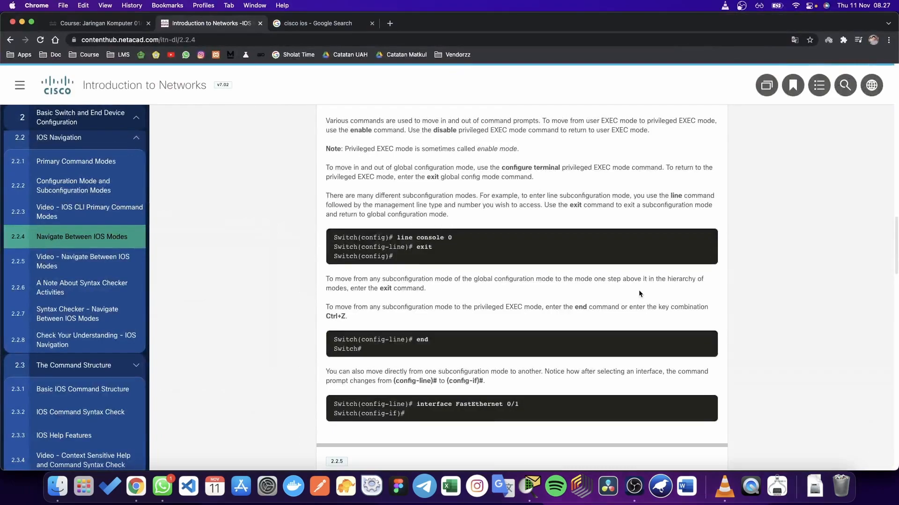
scroll(639, 293, "down", 3)
key("ctrl+Up")
Step: Enter 'line console 0' at the Switch(config)# prompt in PC1's terminal
left_click(869, 297)
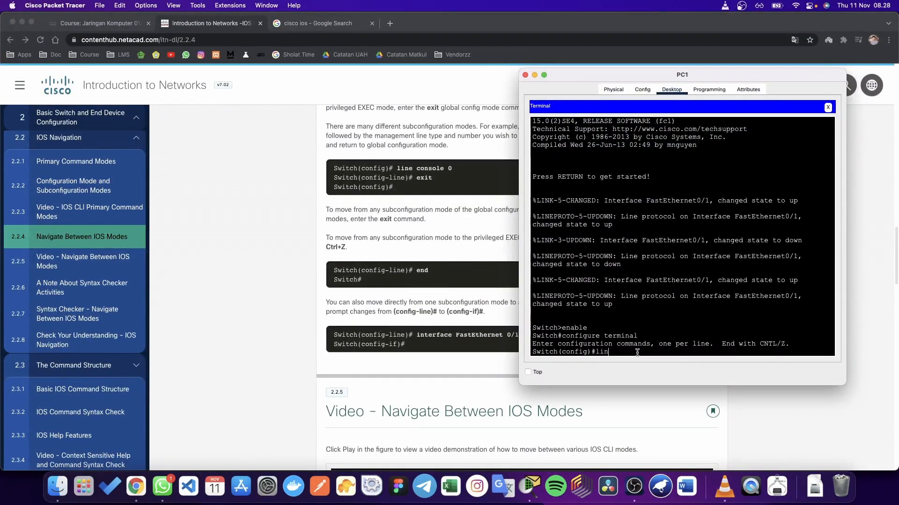
type("line console 0")
key("Return")
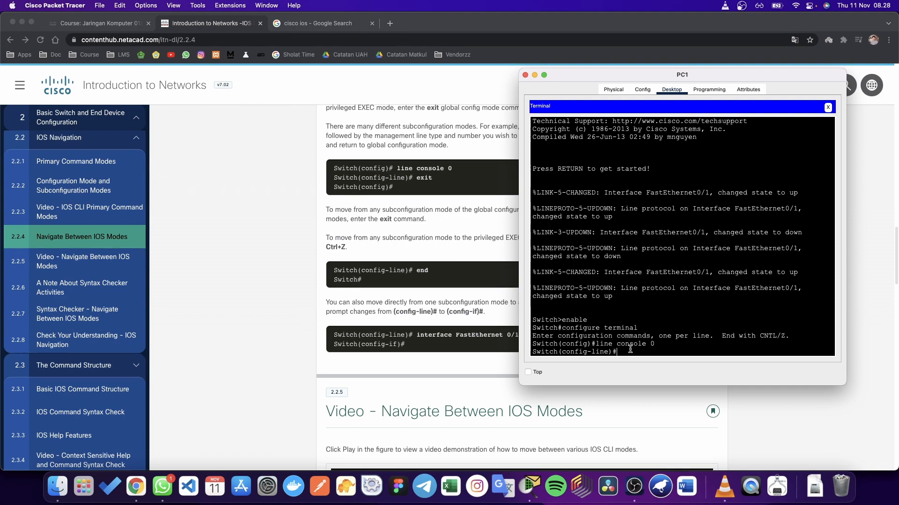
Step: Review the NetAcad lesson, then go back to PC1's terminal
left_click(498, 372)
scroll(498, 372, "down", 2)
scroll(498, 371, "down", 1)
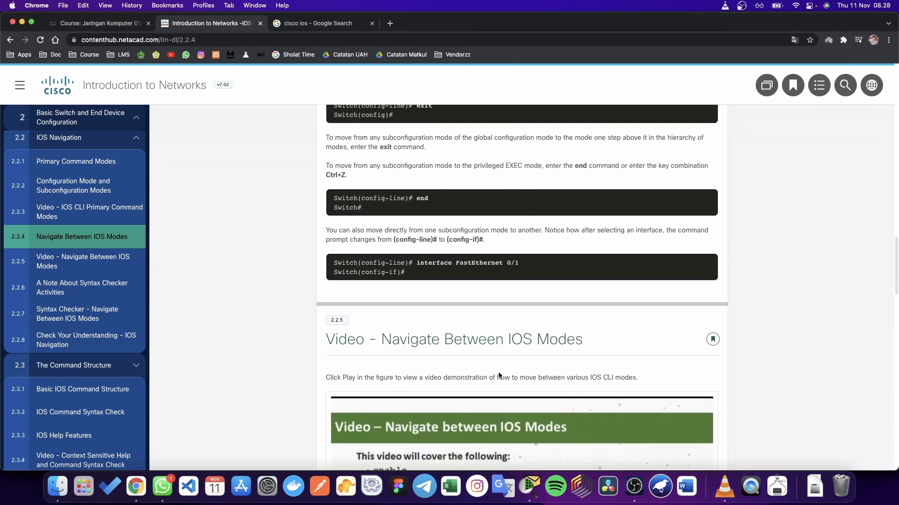
scroll(505, 347, "up", 1)
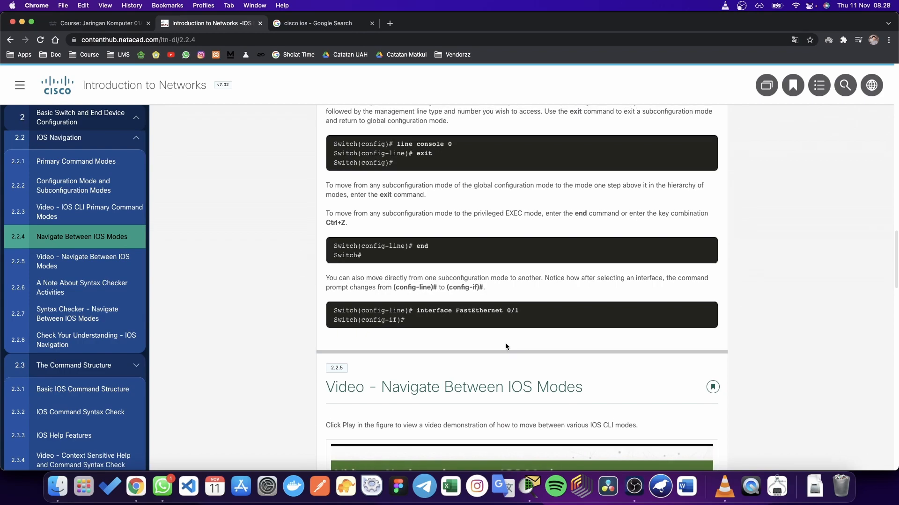
scroll(506, 346, "up", 1)
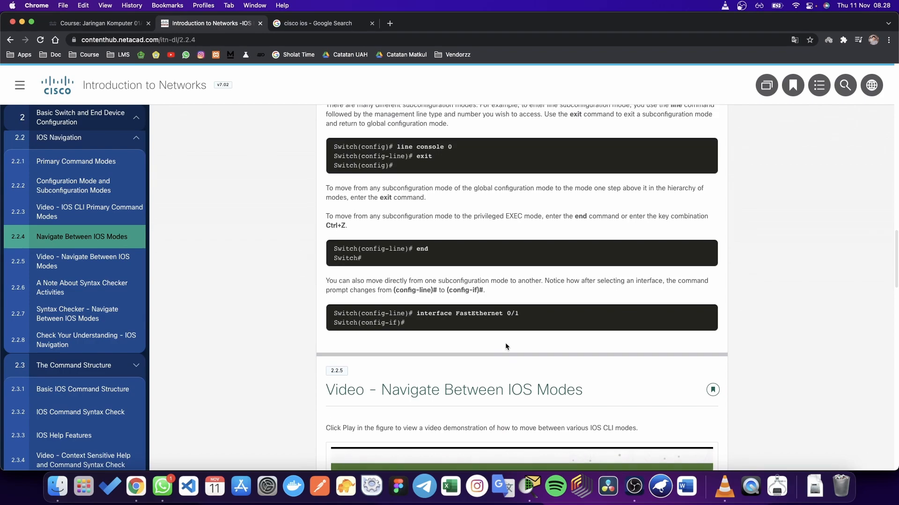
key("ctrl+Up")
left_click(795, 396)
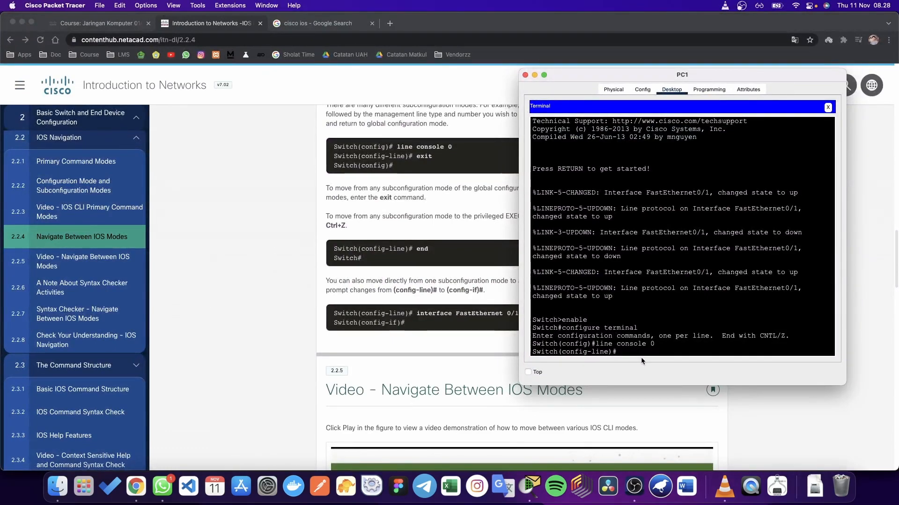
Step: Enter 'interface FastEthernet 0/1' to reach the Switch(config-if)# prompt
type("interface Fast")
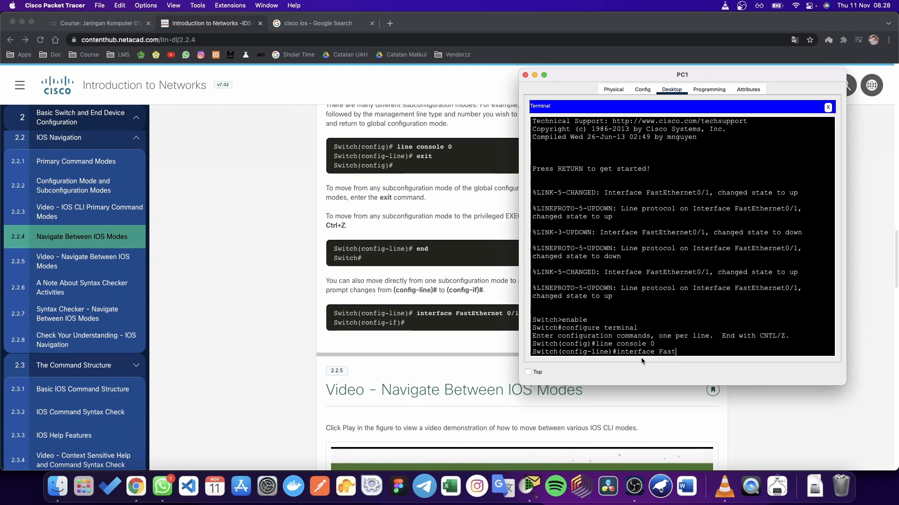
type("Ethernet 0/1")
key("Return")
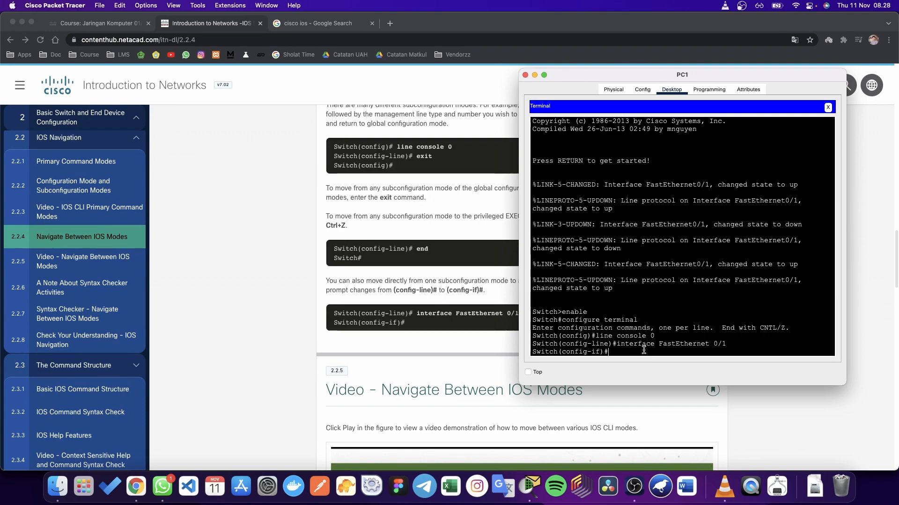
left_click_drag(659, 344, 737, 343)
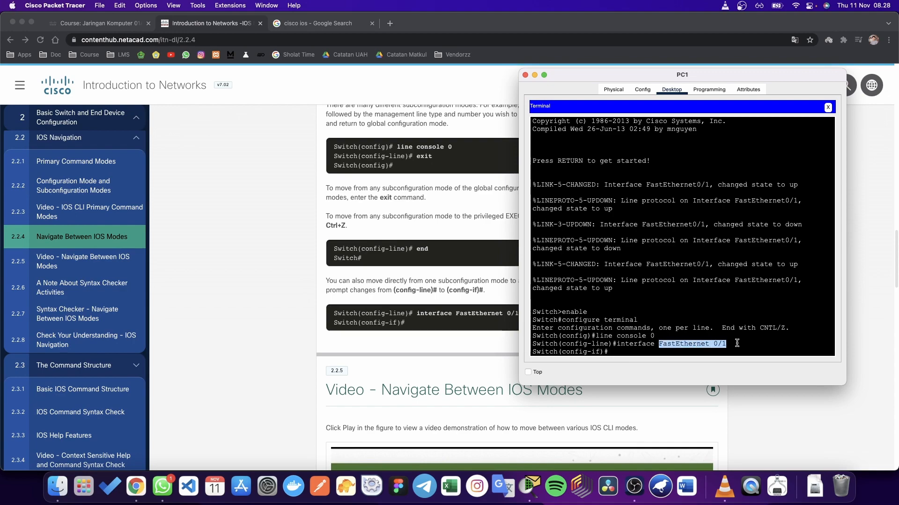
left_click(713, 347)
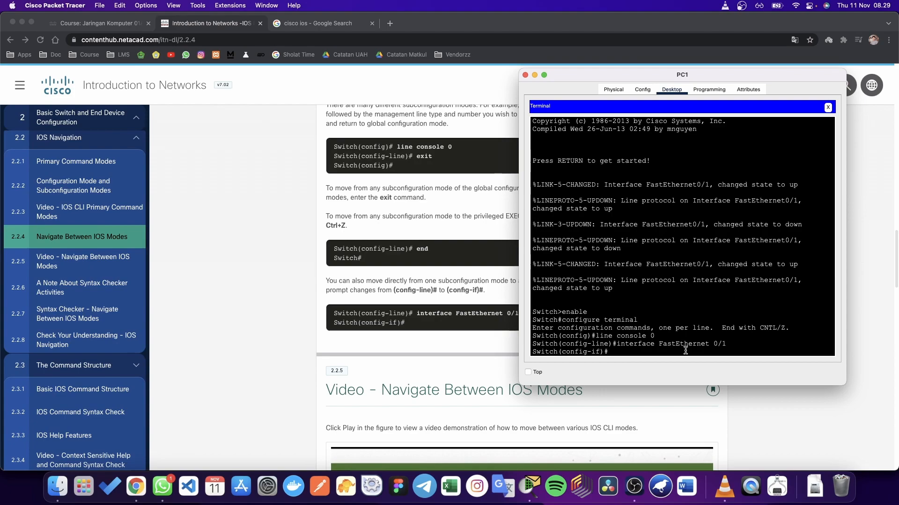
key("ctrl+Up")
Step: Move Switch0 lower and to the left of PC1 on the canvas
left_click(598, 315)
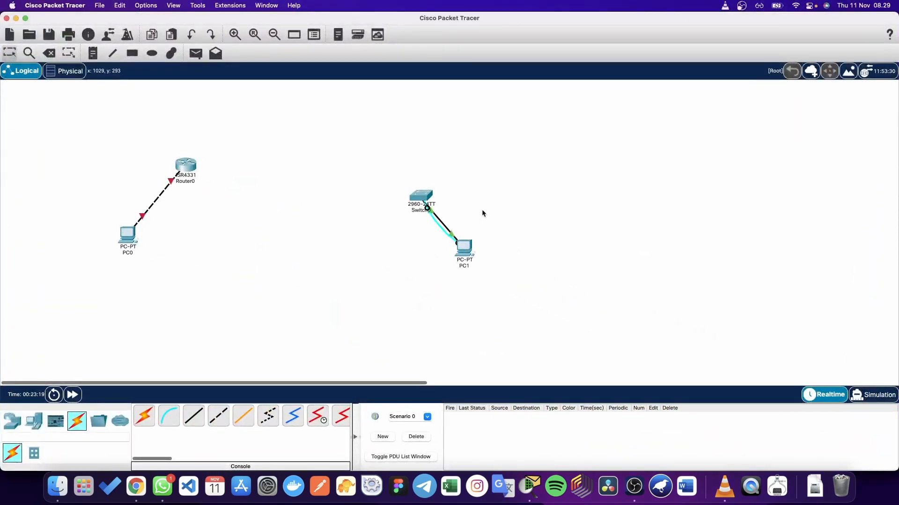
left_click_drag(418, 195, 356, 256)
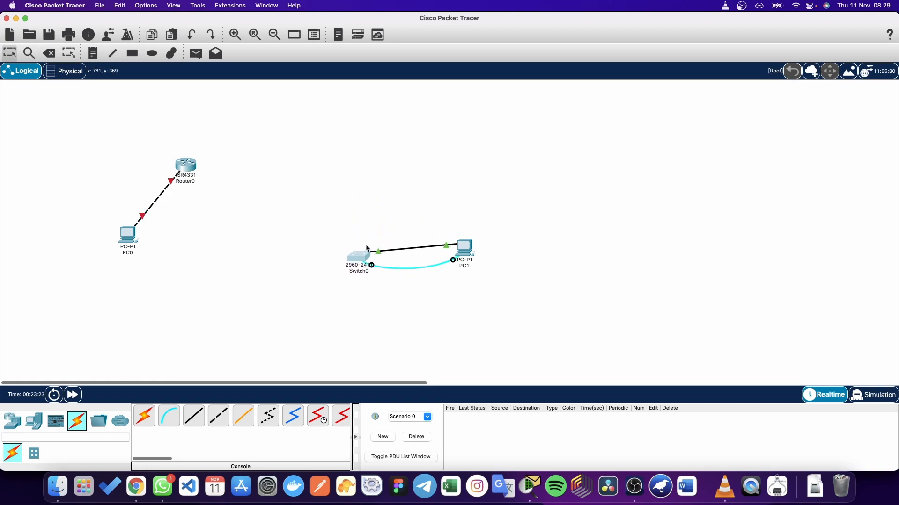
left_click(197, 427)
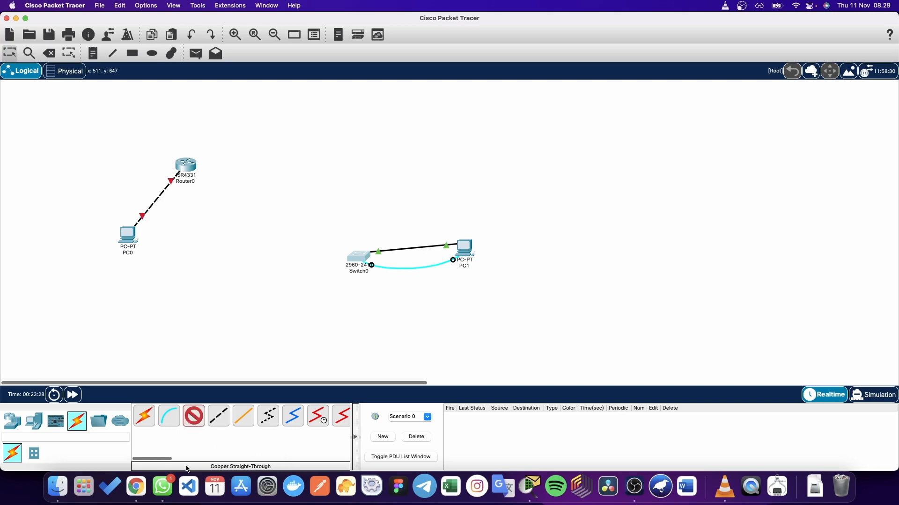
left_click(194, 416)
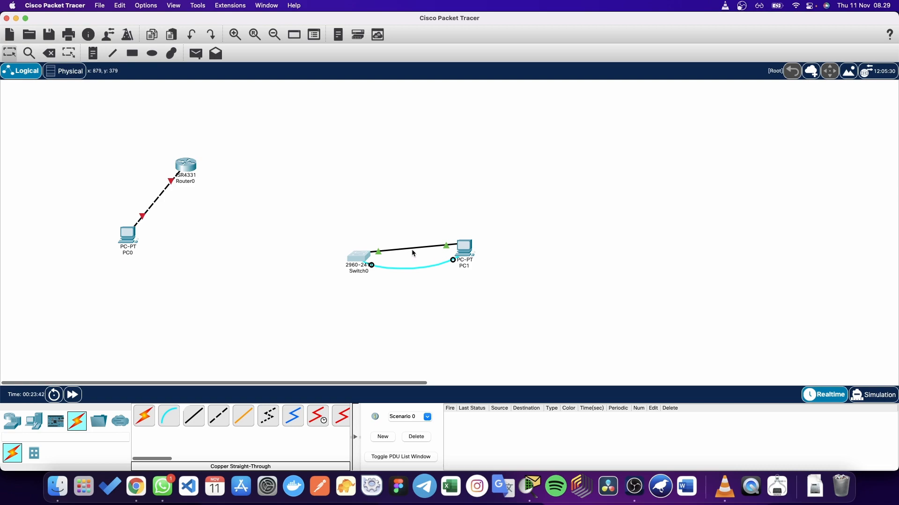
Step: Detach the black cable's switch end and drop it back on Switch0 to list its ports
mouse_move(467, 265)
left_click(354, 255)
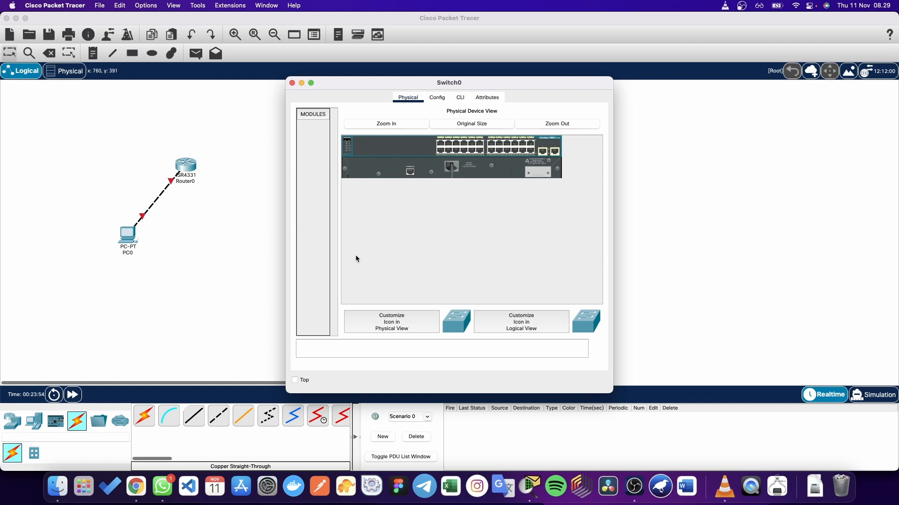
left_click(292, 83)
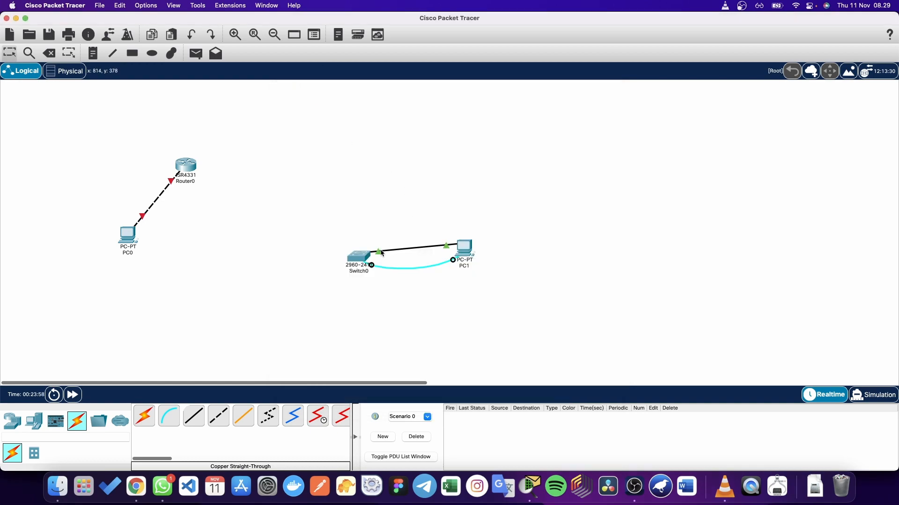
left_click_drag(362, 255, 383, 240)
left_click_drag(382, 240, 364, 257)
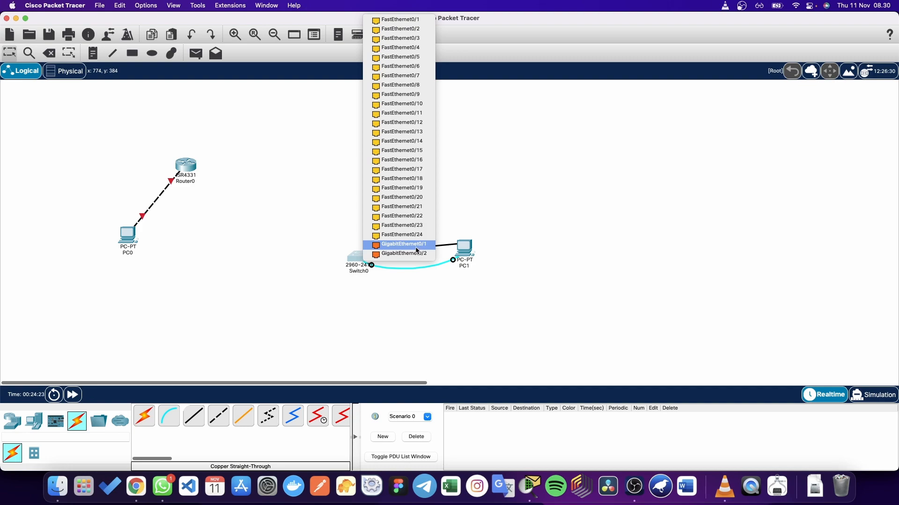
Step: Reattach the black cable to Switch0, settling on FastEthernet0/1
left_click(212, 165)
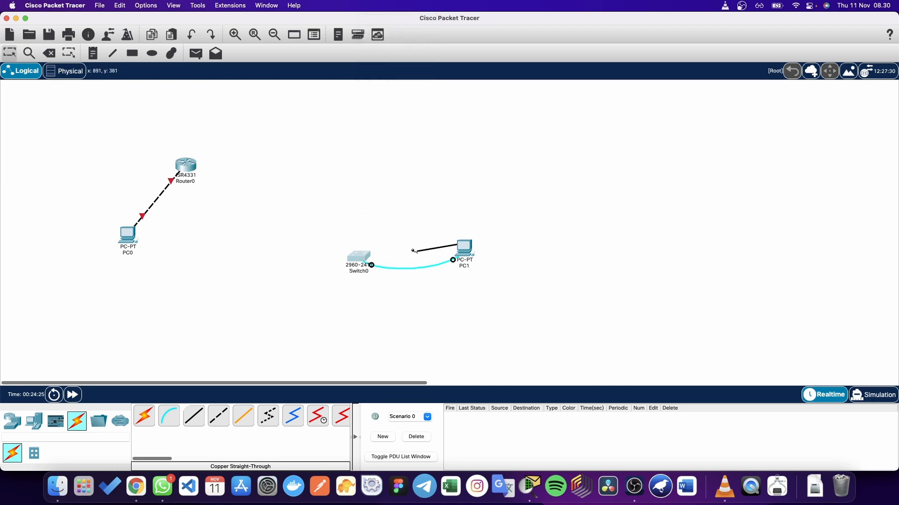
left_click(362, 259)
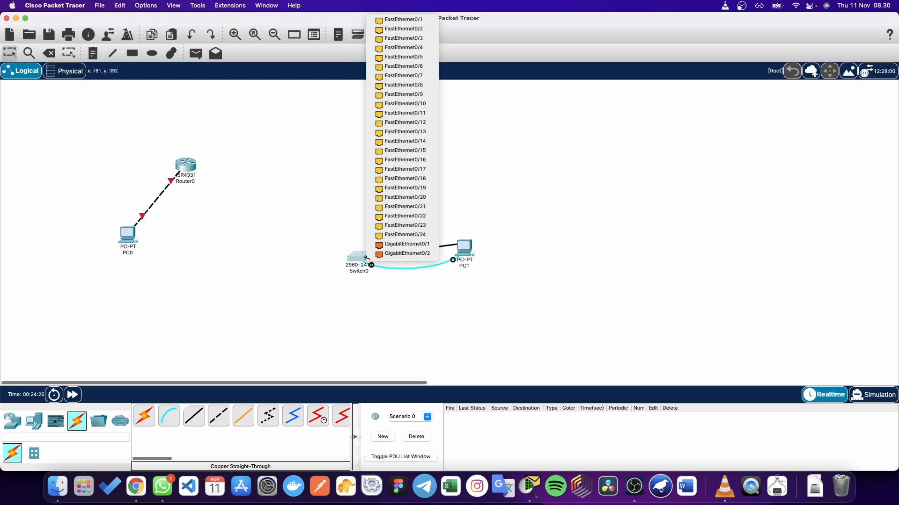
left_click(402, 245)
left_click(366, 256)
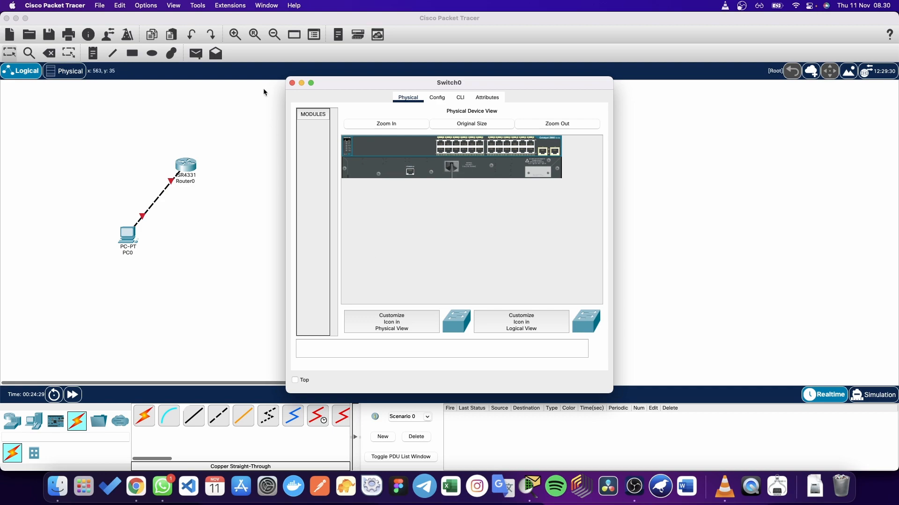
left_click(292, 83)
left_click(381, 258)
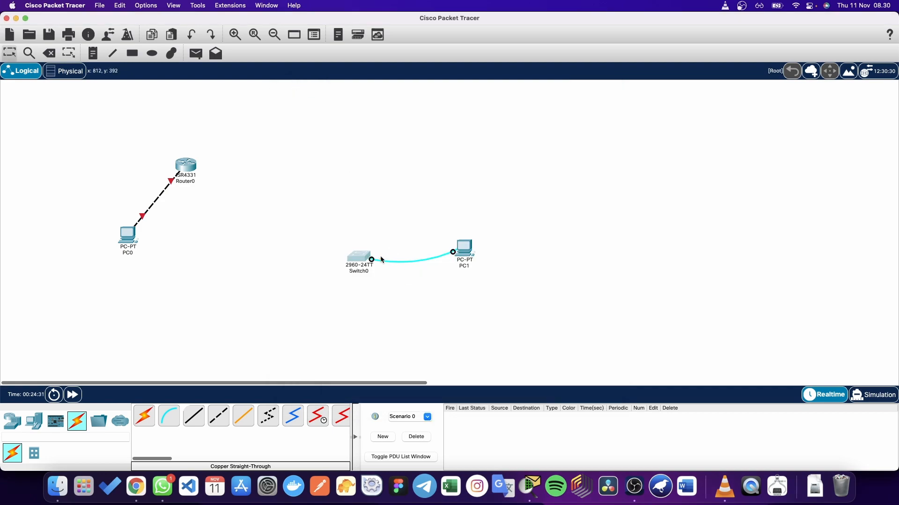
left_click(352, 261)
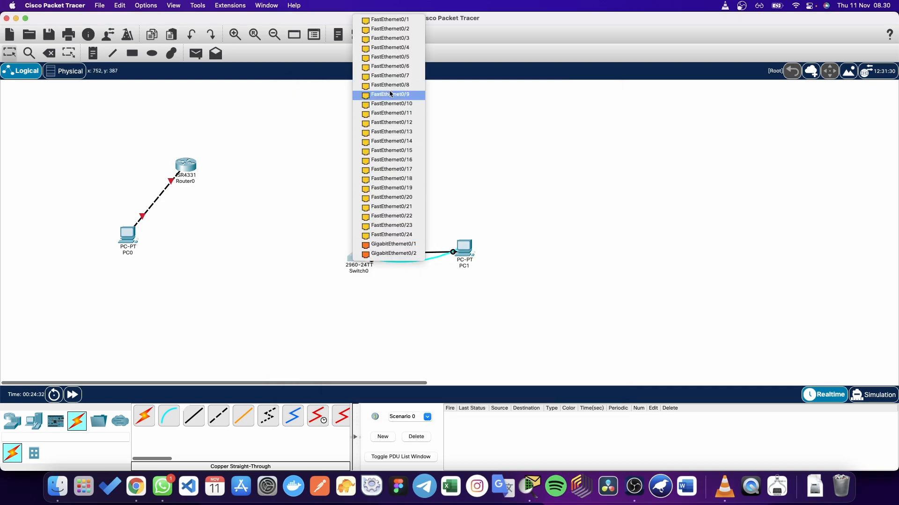
left_click(397, 22)
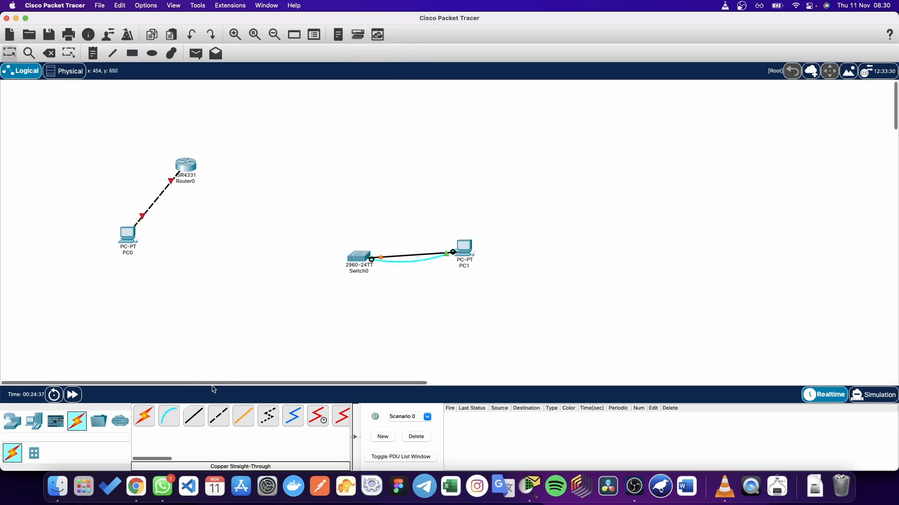
Step: Cable Switch0's GigabitEthernet0/1 to Router0 with Copper Cross-Over, and move PC1 up-right
left_click(219, 416)
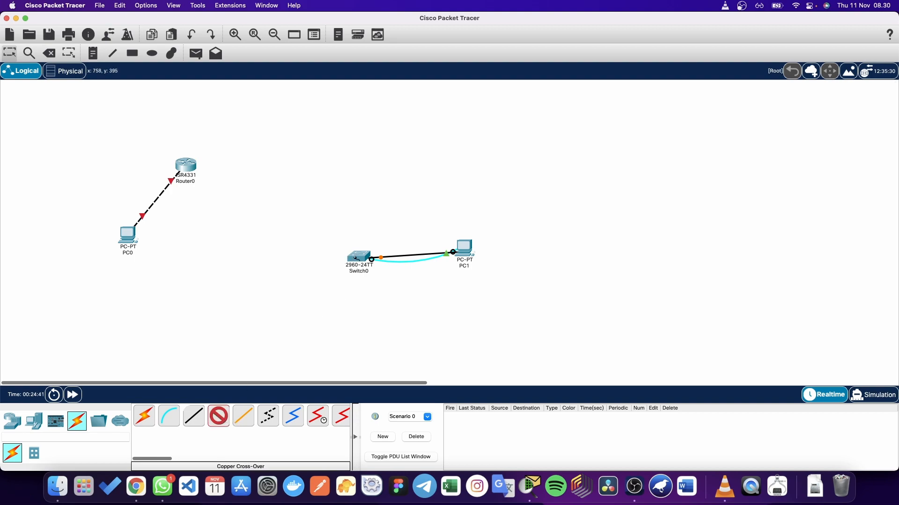
left_click(358, 258)
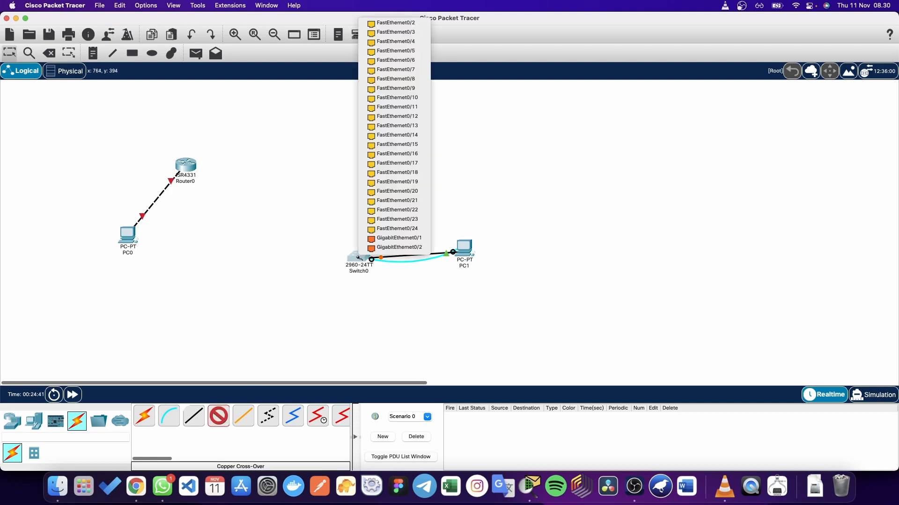
left_click(391, 239)
left_click(186, 166)
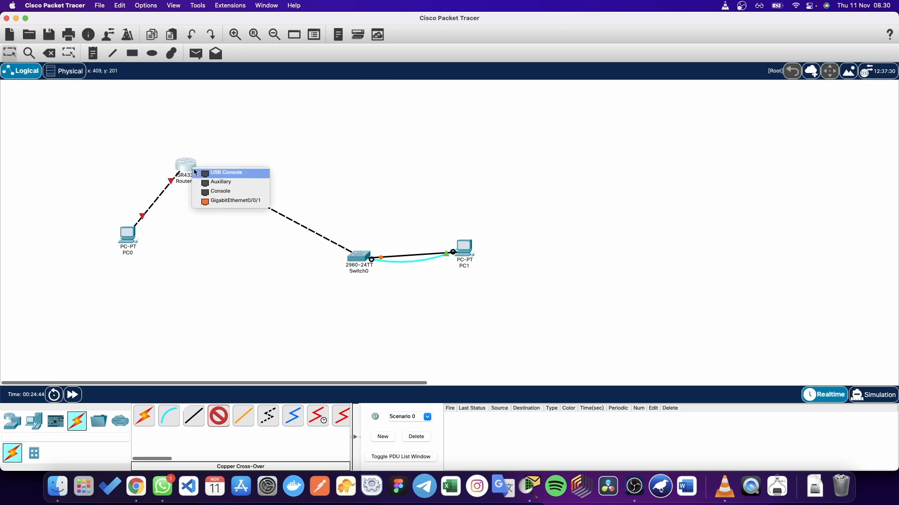
left_click(213, 201)
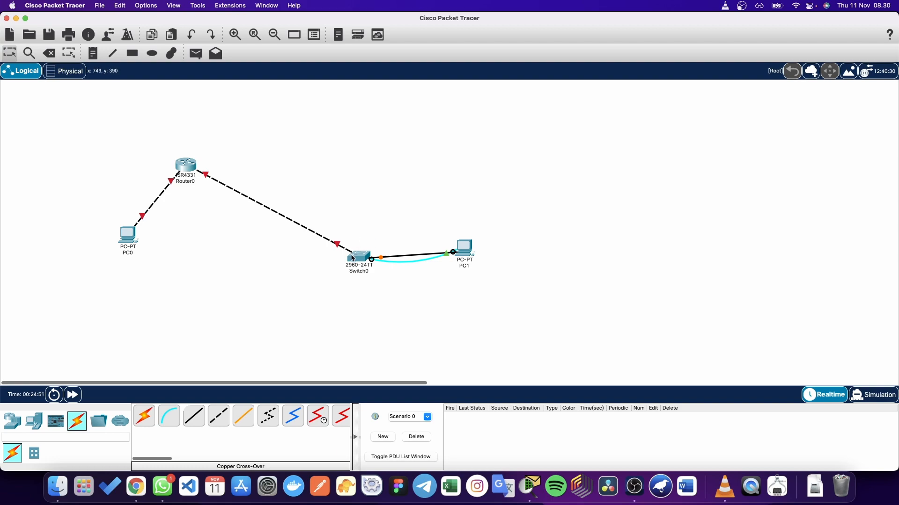
mouse_move(353, 259)
left_click_drag(455, 253, 483, 178)
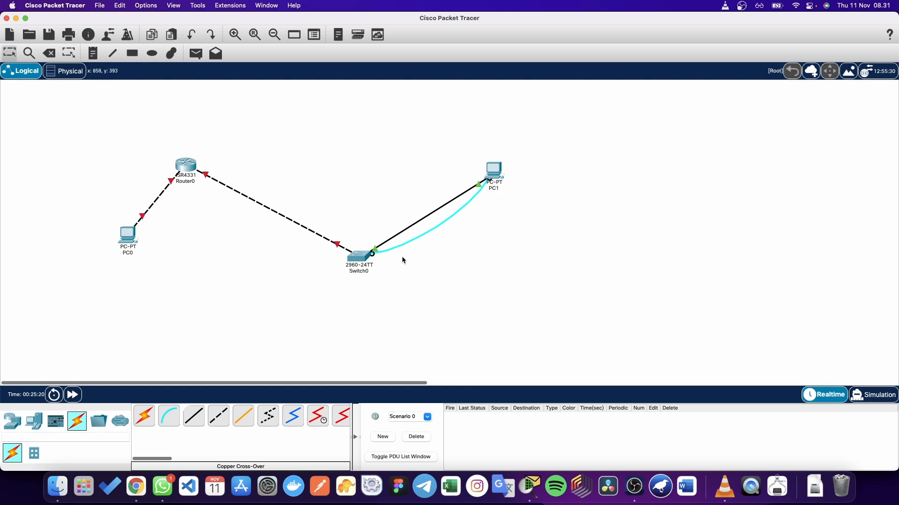
Step: Bring the course page forward and advance to The Command Structure section
key("ctrl+Up")
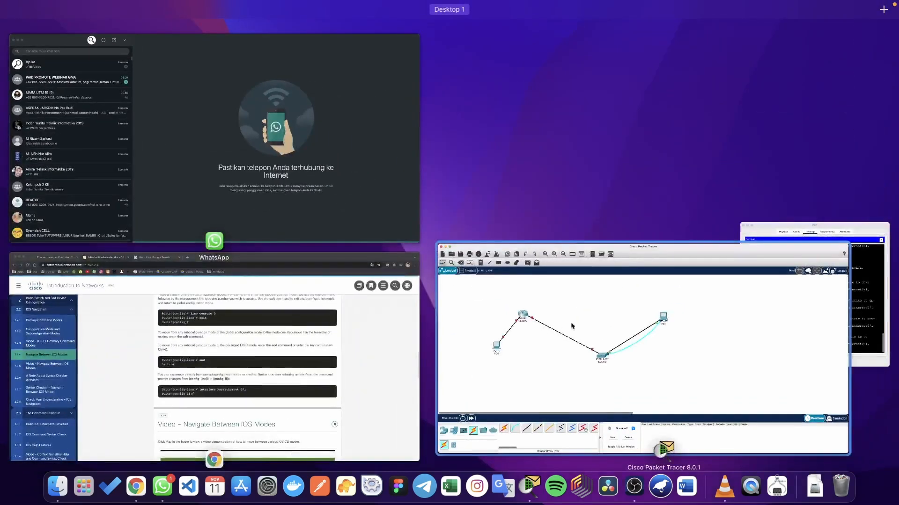
left_click(317, 334)
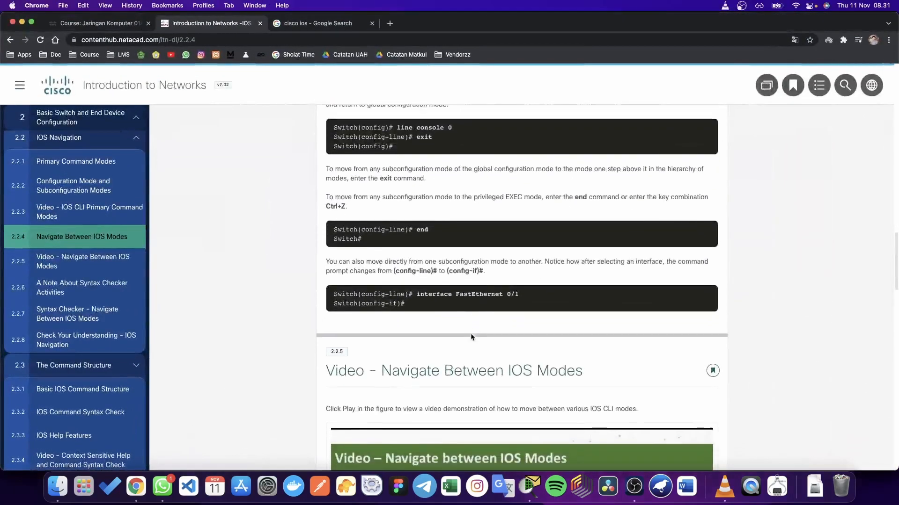
scroll(470, 334, "down", 3)
scroll(470, 336, "up", 3)
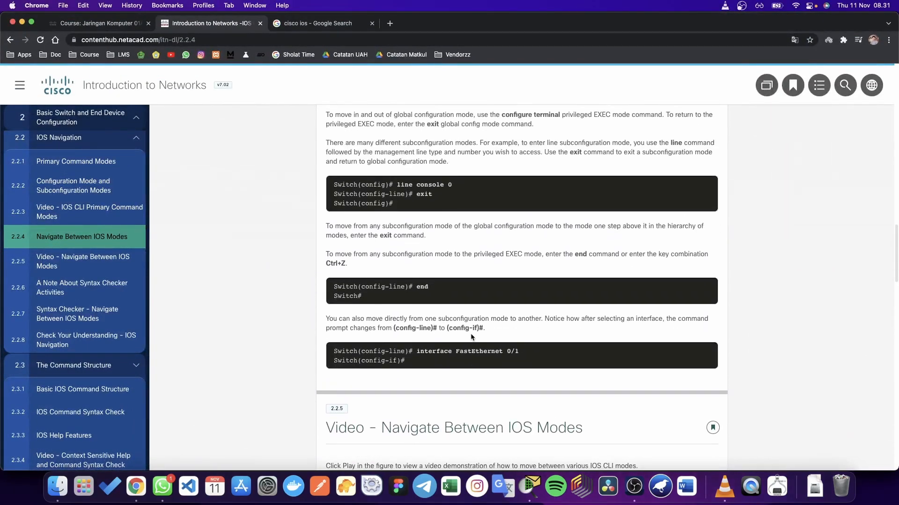
scroll(470, 336, "down", 8)
scroll(470, 336, "down", 15)
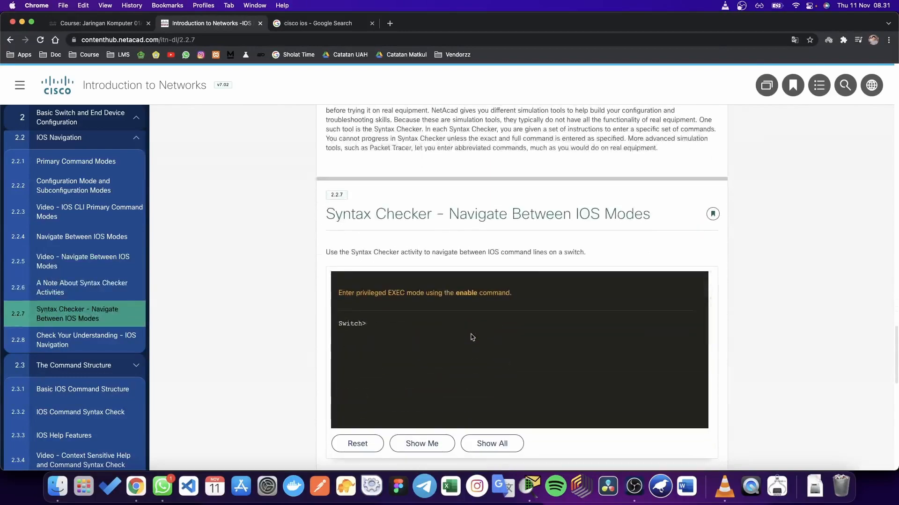
scroll(471, 337, "down", 2)
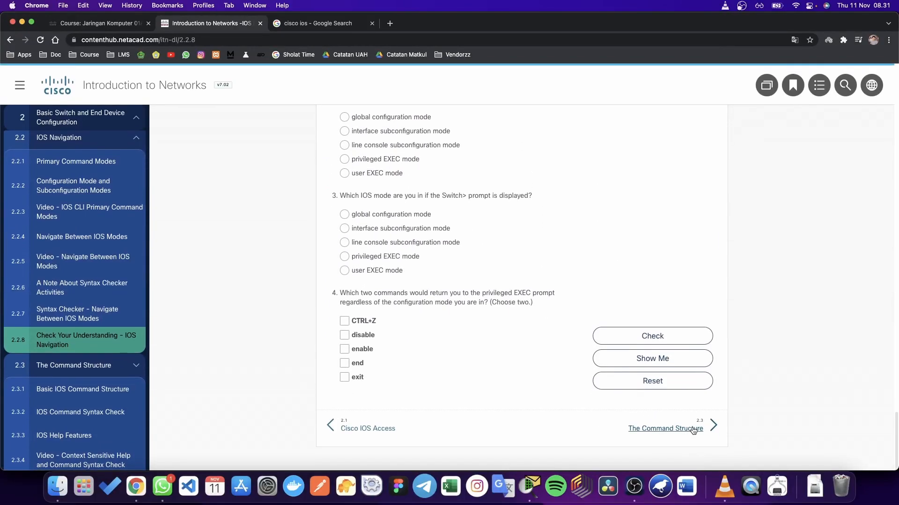
left_click(695, 426)
Step: Read through The Command Structure and open 2.4.1 Device Names
scroll(511, 387, "down", 3)
scroll(512, 387, "up", 3)
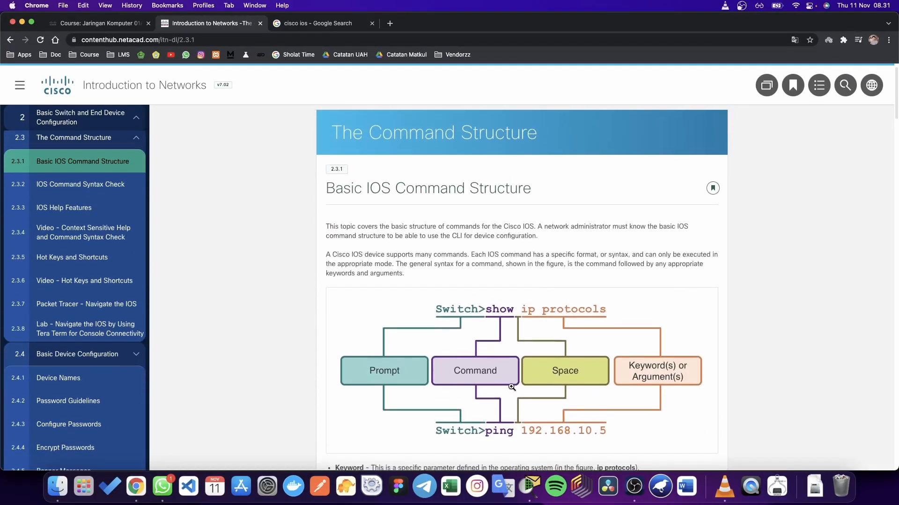
scroll(512, 387, "down", 3)
scroll(468, 402, "down", 5)
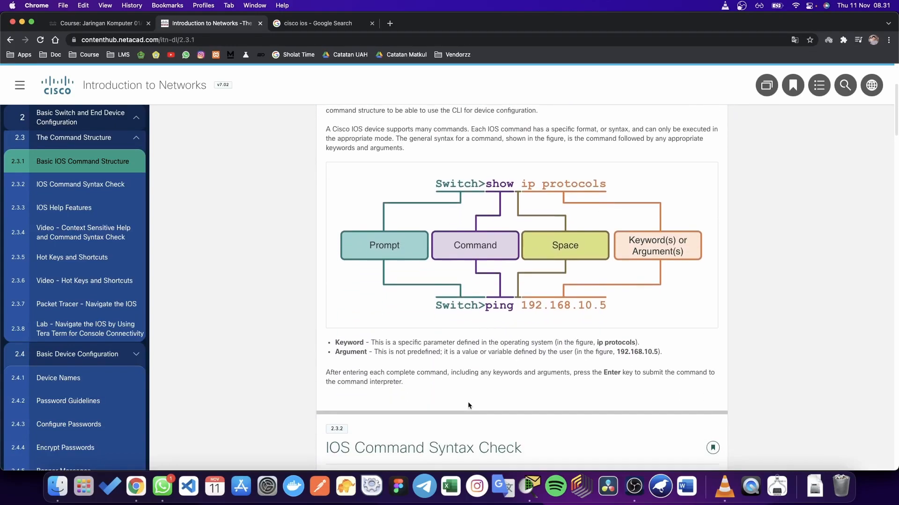
scroll(468, 401, "down", 6)
scroll(467, 401, "up", 3)
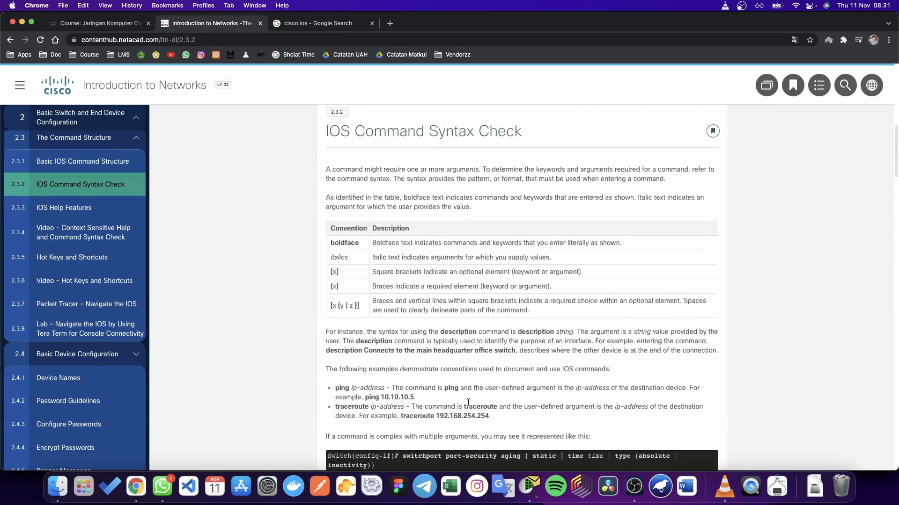
scroll(468, 401, "down", 5)
scroll(468, 402, "down", 15)
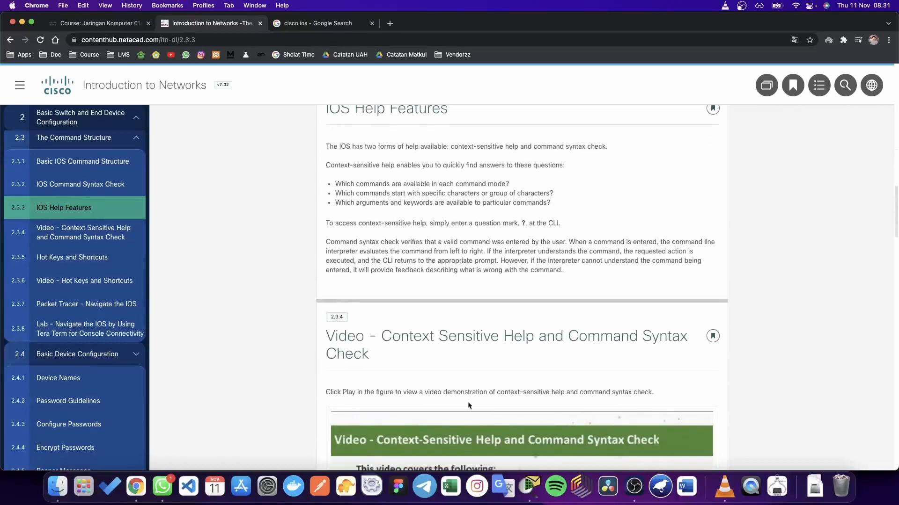
scroll(496, 438, "down", 18)
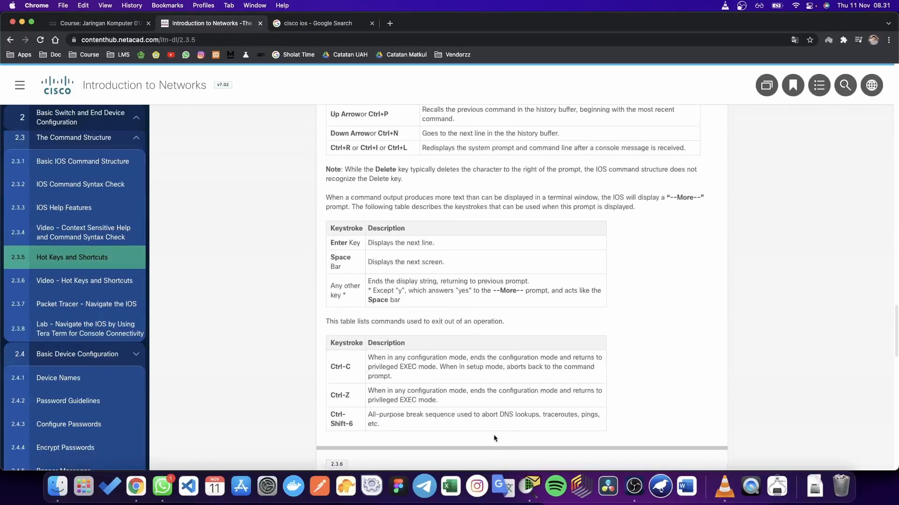
scroll(576, 361, "down", 7)
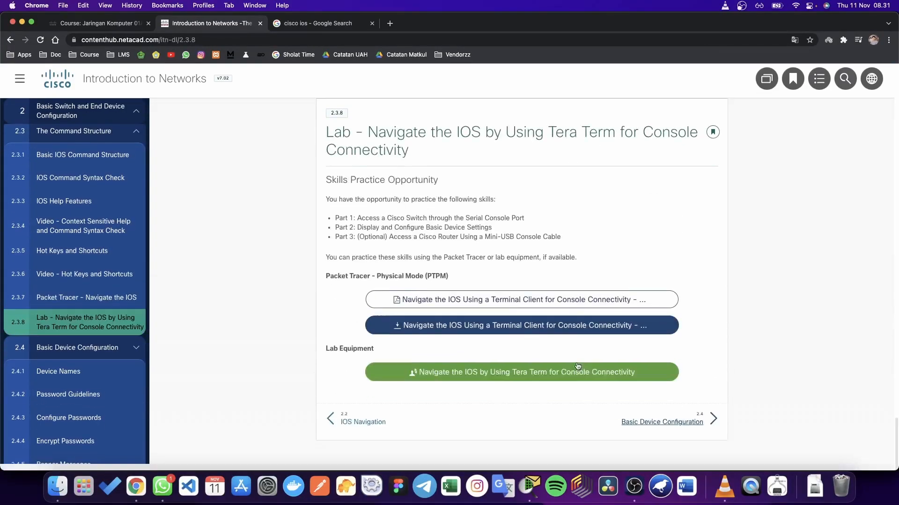
left_click(683, 426)
Step: Highlight the Sw-Floor-1 hostname in the Device Names example prompt
scroll(564, 321, "down", 3)
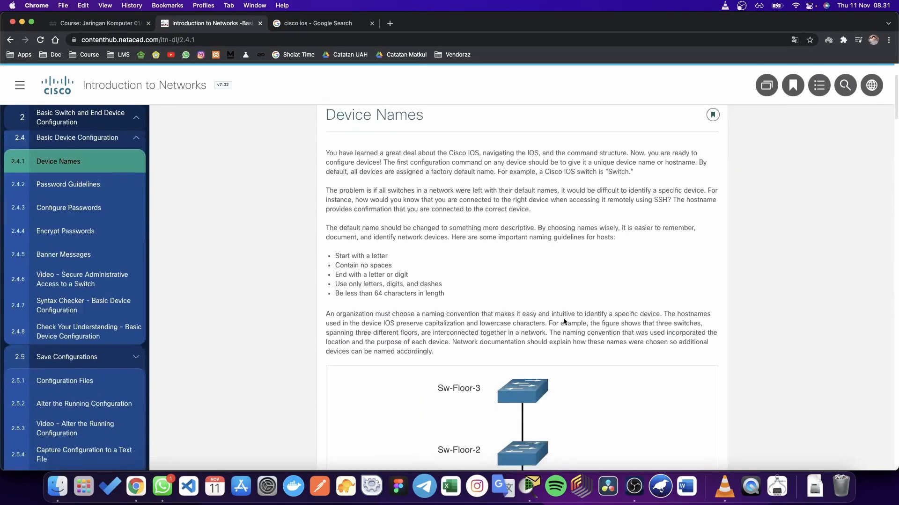
scroll(563, 319, "up", 1)
scroll(564, 318, "up", 2)
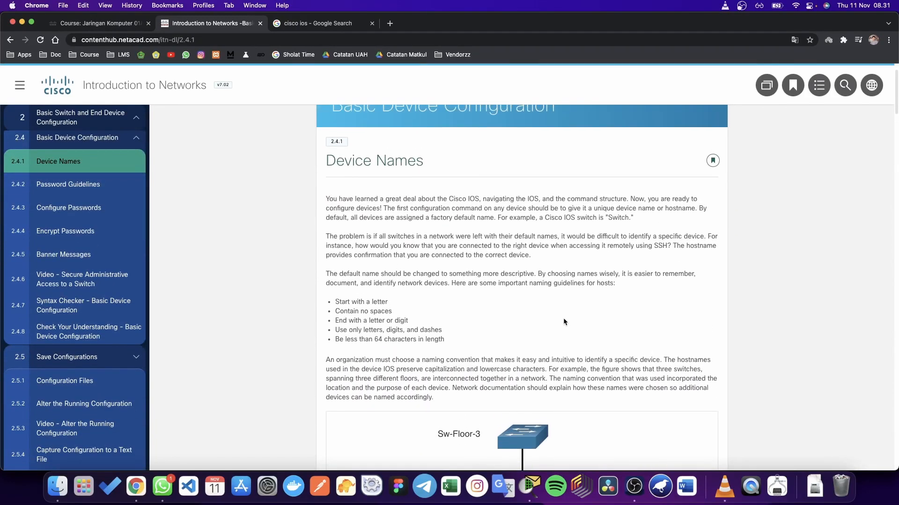
scroll(563, 318, "down", 8)
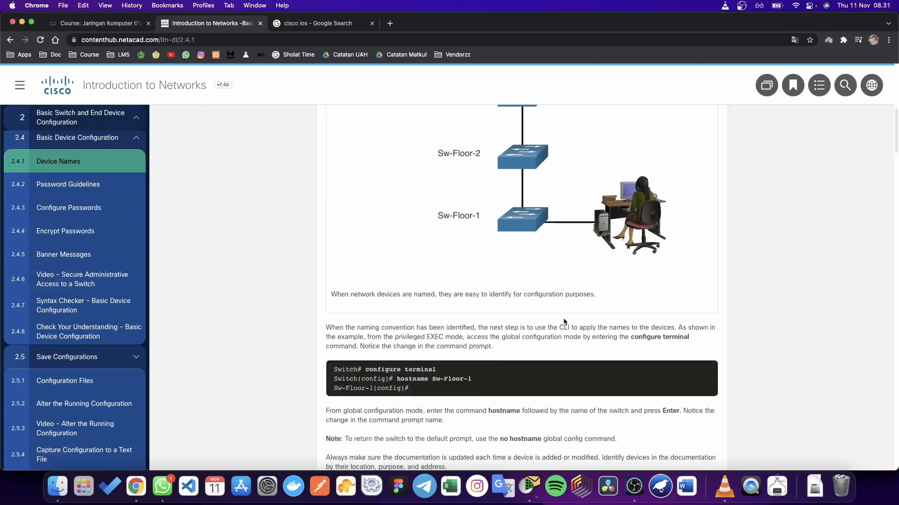
scroll(564, 319, "down", 1)
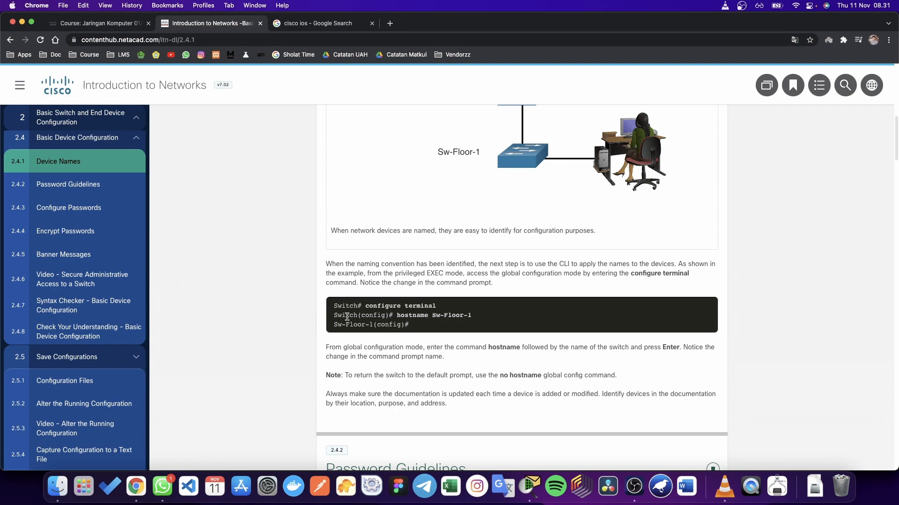
double_click(344, 316)
left_click_drag(334, 324, 374, 325)
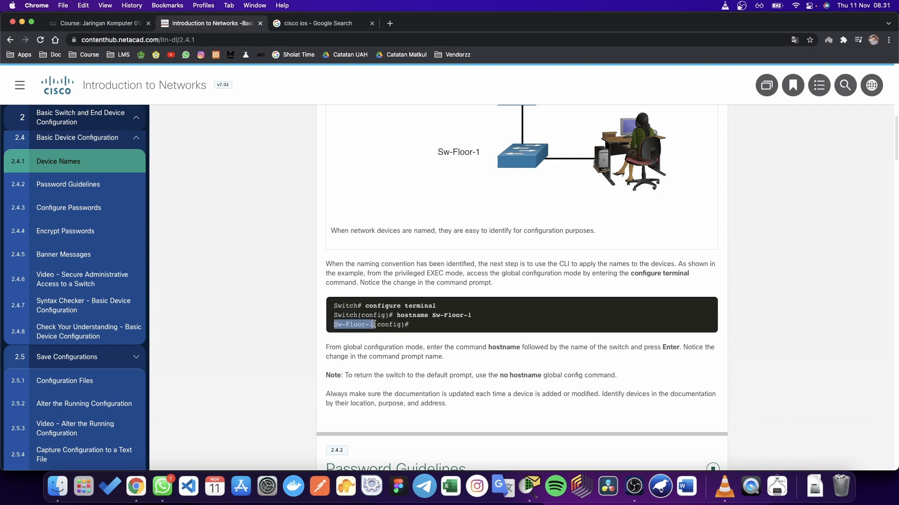
left_click(376, 345)
key("ctrl+Up")
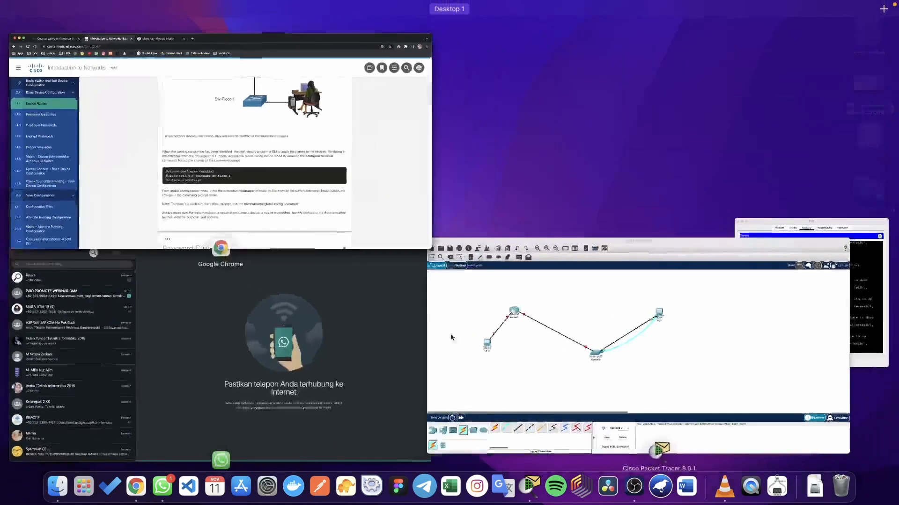
Step: Leave interface mode with 'exit' in PC1's terminal, back to Switch(config)#
left_click(858, 290)
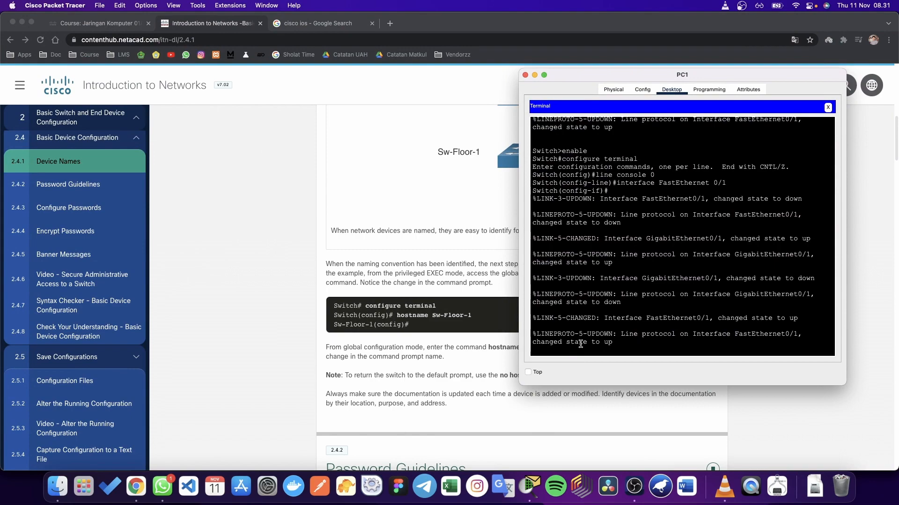
key("Return")
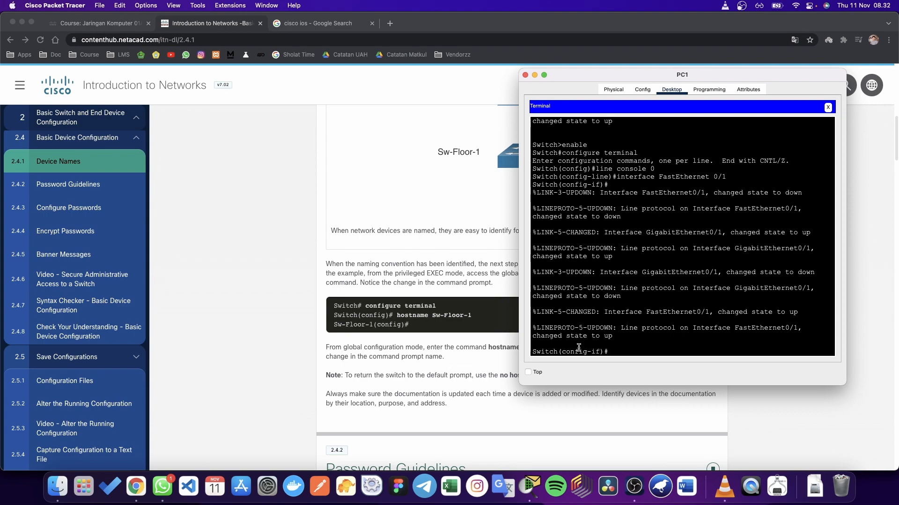
mouse_move(561, 352)
left_mouse_down()
mouse_move(586, 352)
mouse_move(557, 352)
left_mouse_up()
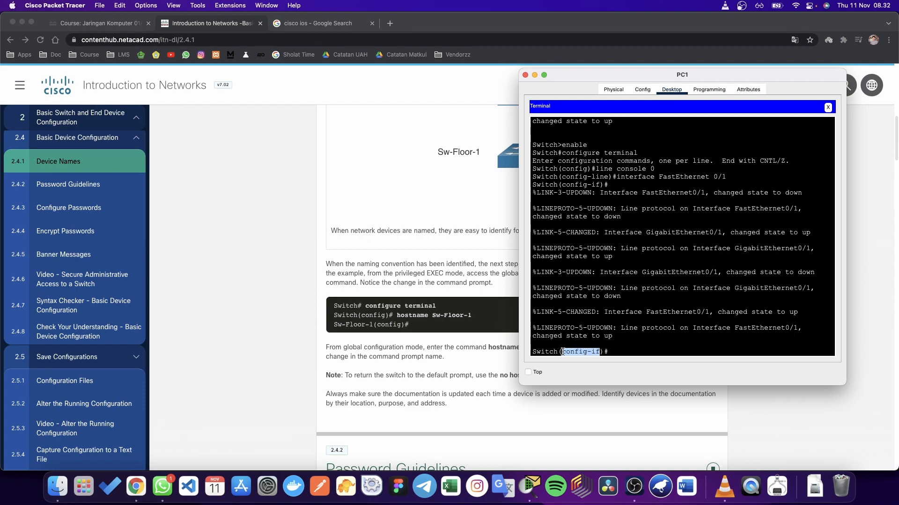
left_click(623, 351)
type("exit")
key("Return")
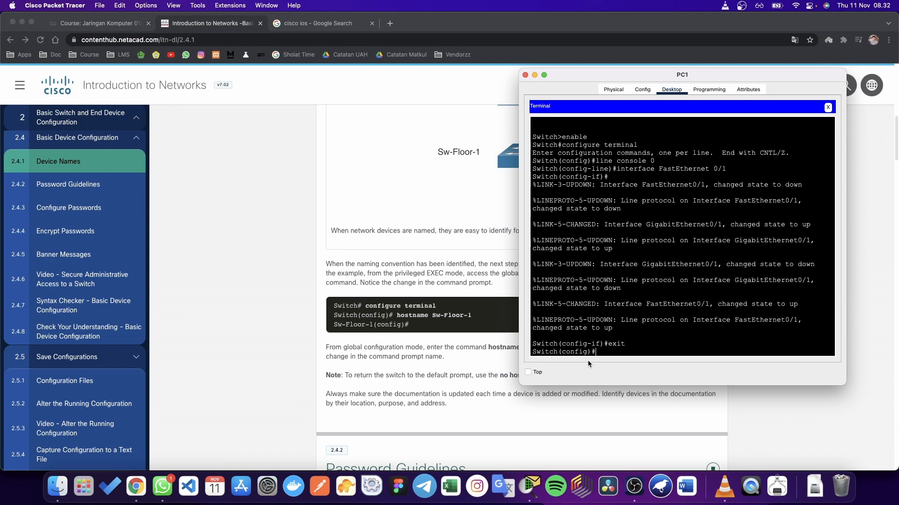
Step: Rename the switch with 'hostname S1', giving the S1(config)# prompt
type("hostname S1")
key("Return")
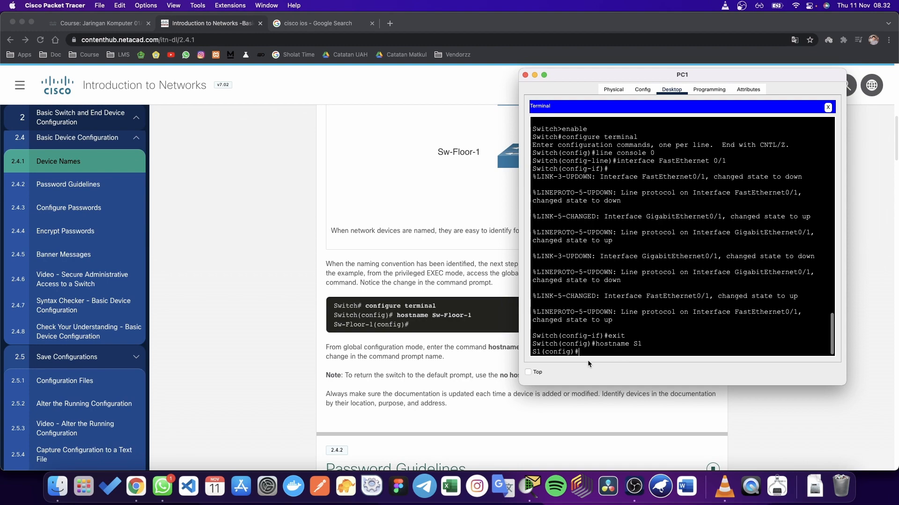
left_click_drag(541, 352, 533, 352)
Step: Scroll the NetAcad page past Password Guidelines to 2.4.3 Configure Passwords
left_click(436, 376)
scroll(442, 380, "down", 3)
scroll(442, 381, "down", 10)
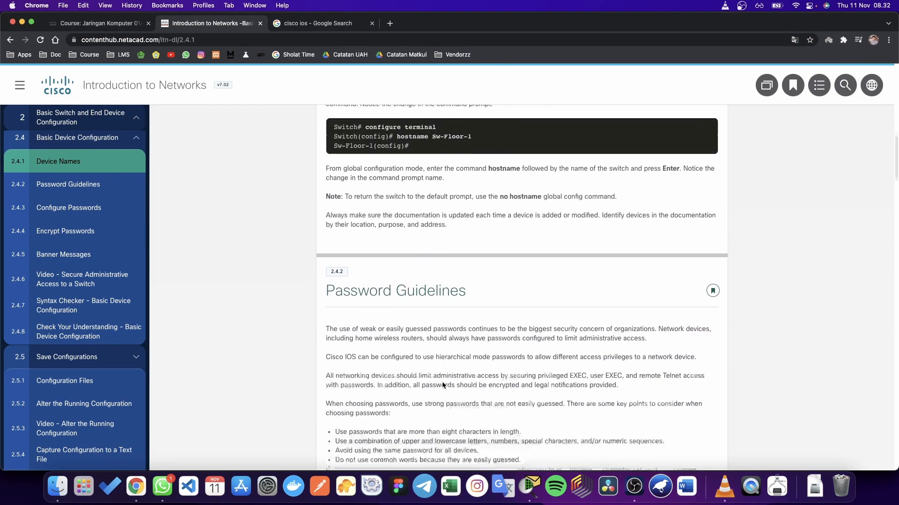
scroll(443, 386, "up", 2)
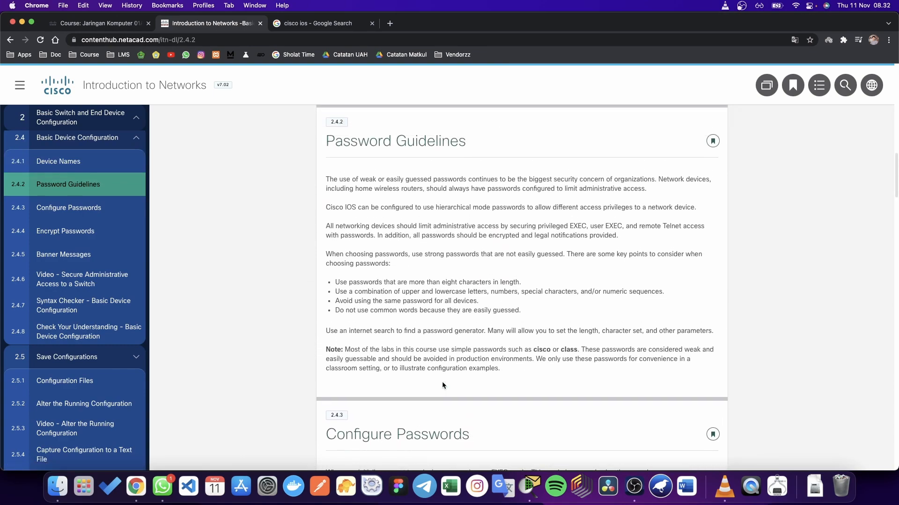
scroll(443, 386, "down", 1)
scroll(443, 385, "up", 2)
scroll(443, 385, "down", 6)
scroll(443, 385, "down", 5)
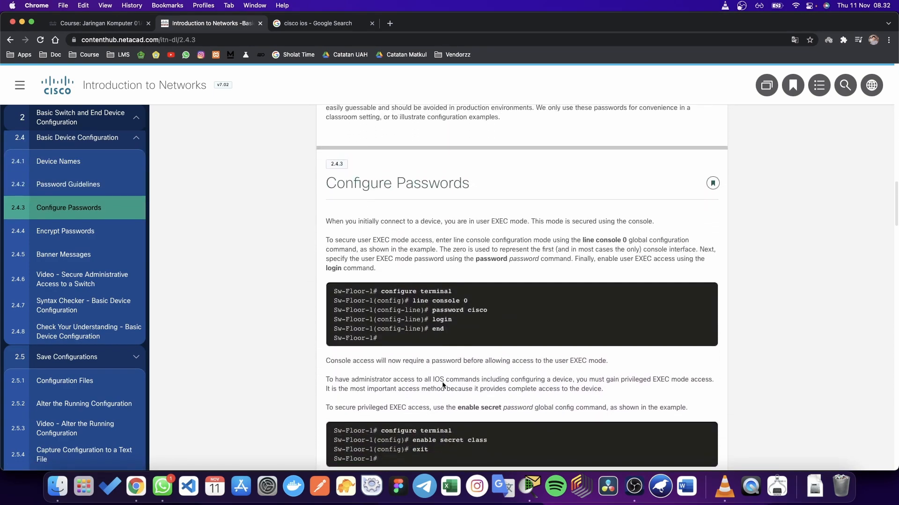
scroll(443, 384, "up", 1)
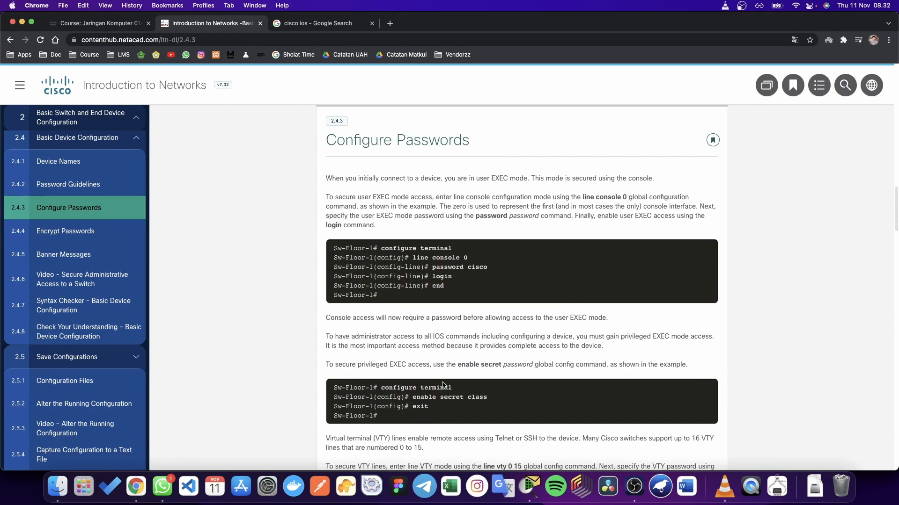
key("ctrl+Up")
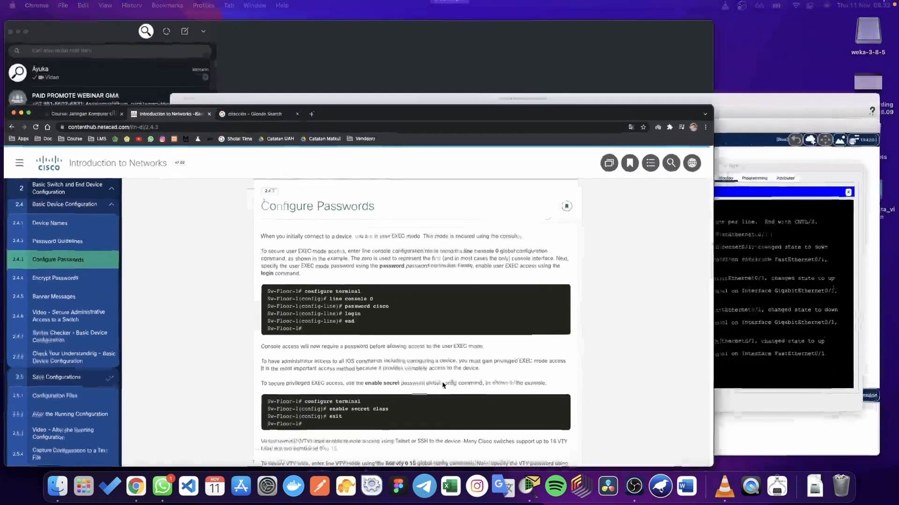
Step: Scroll back through PC1's terminal to review the earlier enable and configuration commands
left_click(782, 406)
scroll(593, 256, "up", 10)
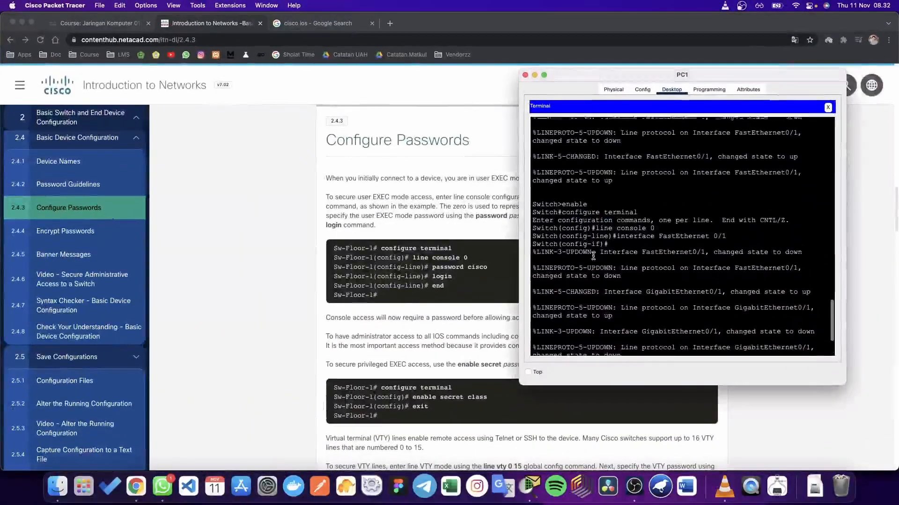
left_click_drag(563, 286, 589, 285)
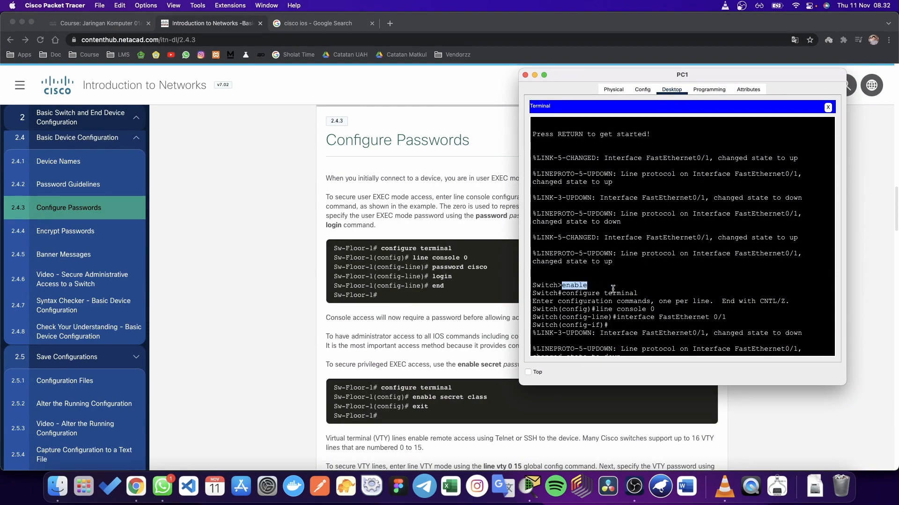
left_click(611, 288)
scroll(611, 295, "down", 5)
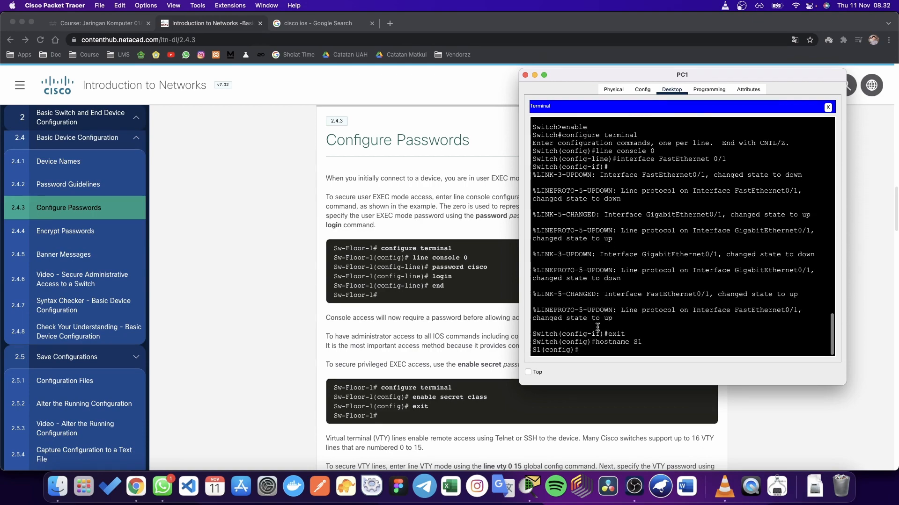
left_click(593, 351)
scroll(485, 345, "up", 2)
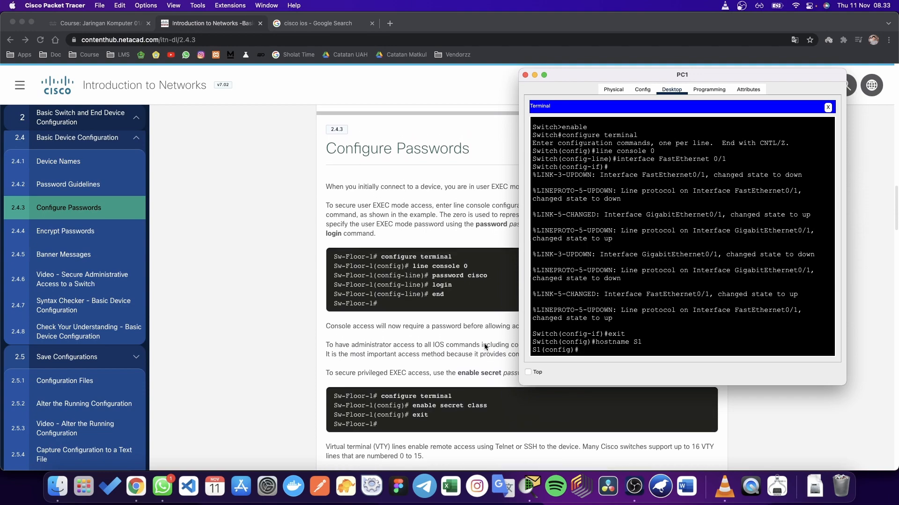
scroll(634, 320, "up", 5)
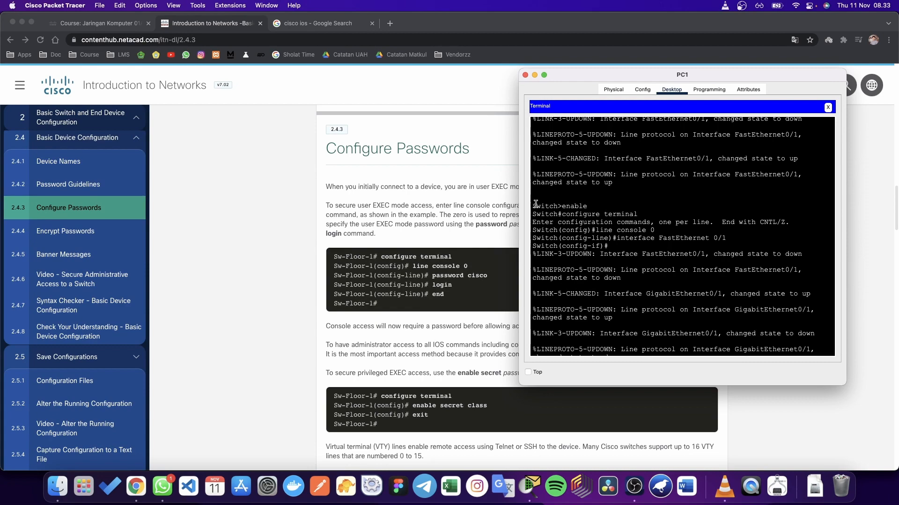
left_click_drag(536, 205, 590, 284)
left_click(591, 285)
Step: Run 'exit' in the terminal and bring the Packet Tracer topology workspace forward
scroll(601, 286, "up", 3)
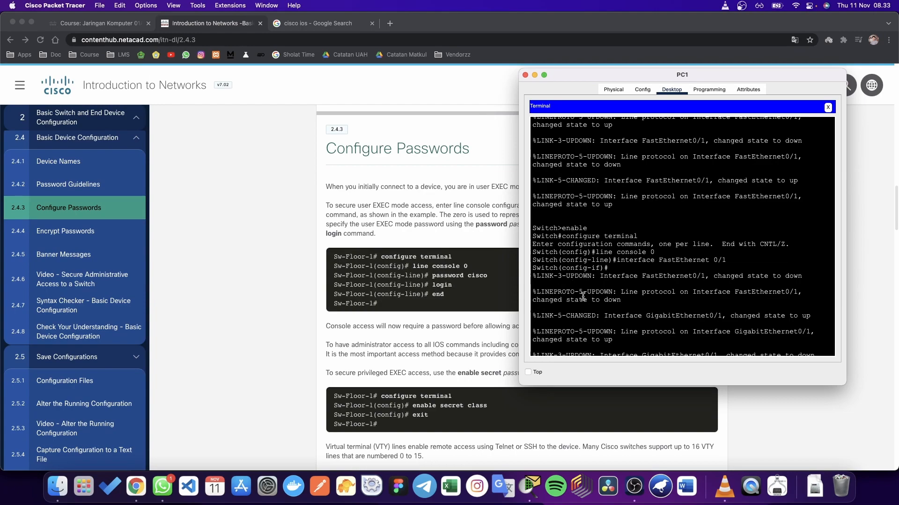
type("exit")
key("Return")
key("ctrl+Up")
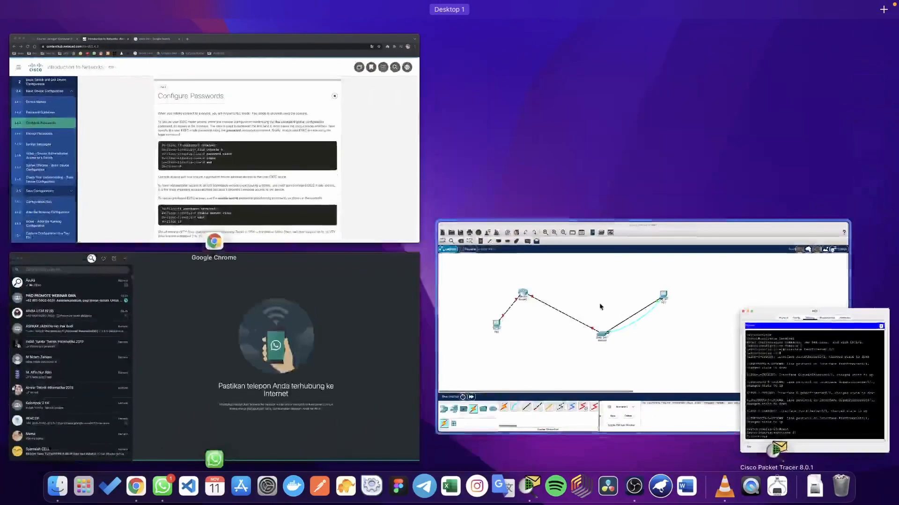
left_click(615, 310)
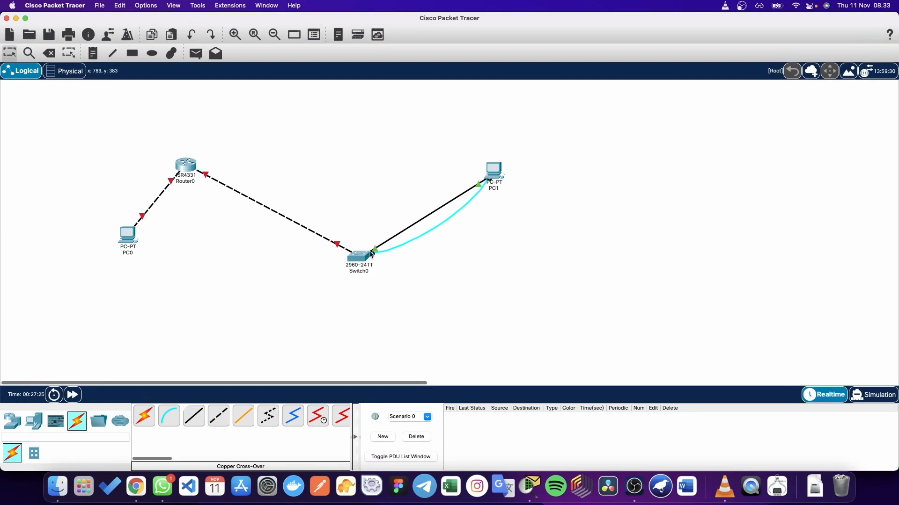
Step: Attach the cable to Switch0's Console port and bring PC1's terminal forward
left_click(361, 257)
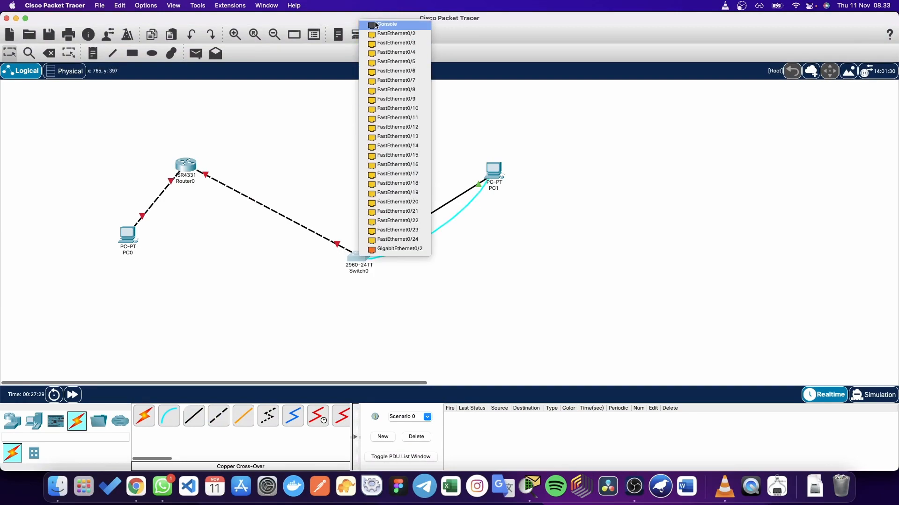
left_click(375, 24)
key("ctrl+Up")
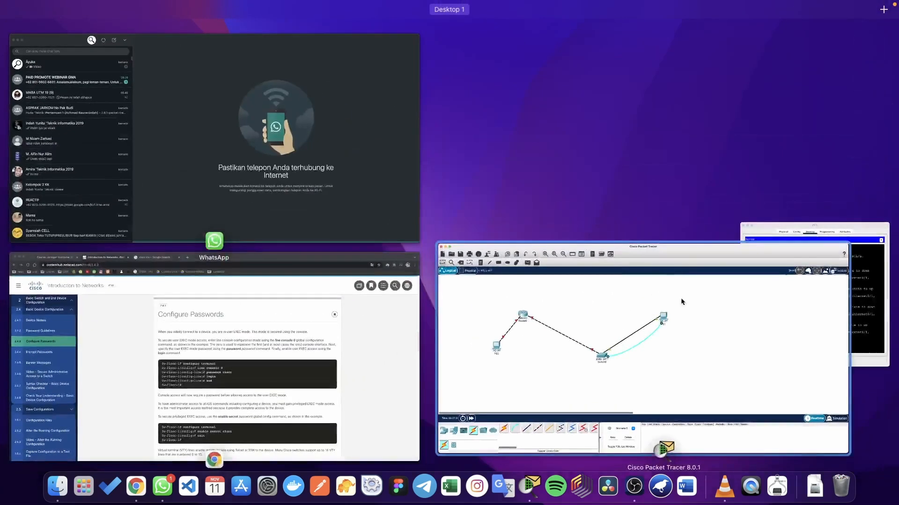
left_click(875, 296)
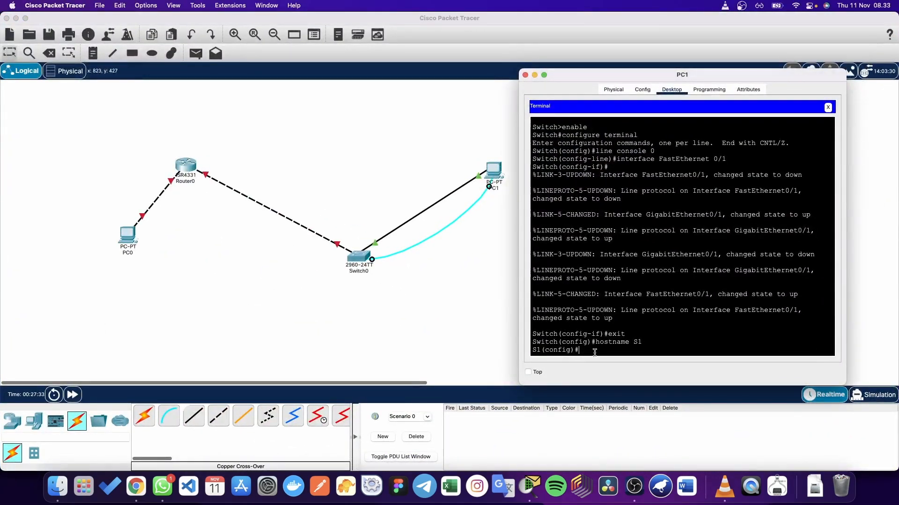
Step: Show the NetAcad Configure Passwords page, then PC1's terminal again
key("ctrl+Up")
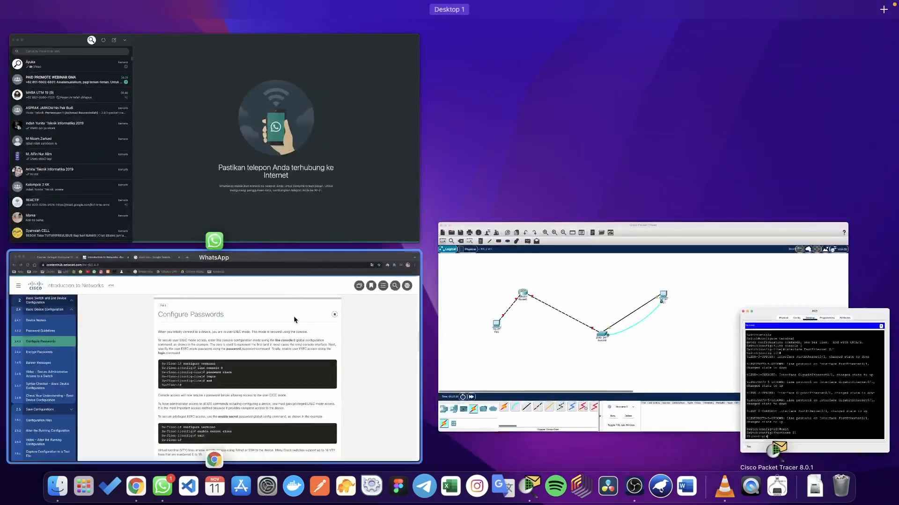
left_click(297, 321)
key("ctrl+Up")
left_click(772, 421)
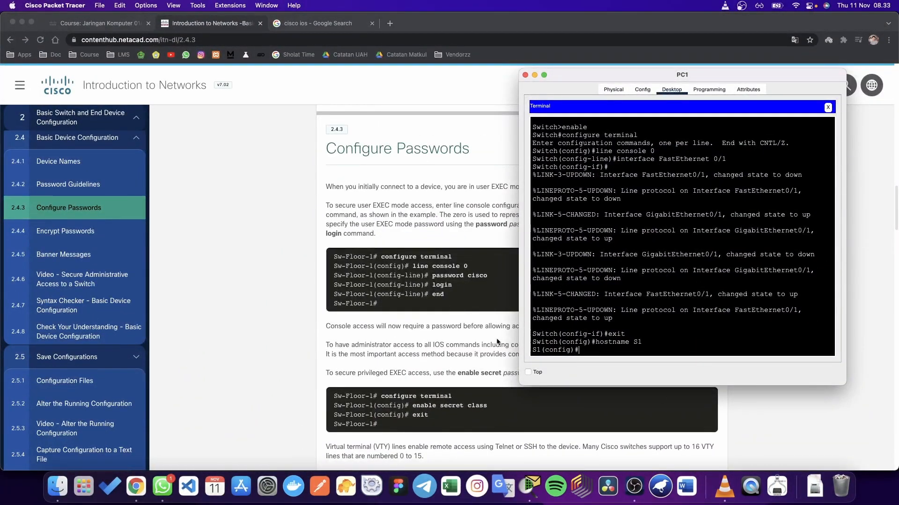
Step: Finish entering the password command with the chosen password
scroll(497, 340, "down", 1)
scroll(496, 338, "down", 1)
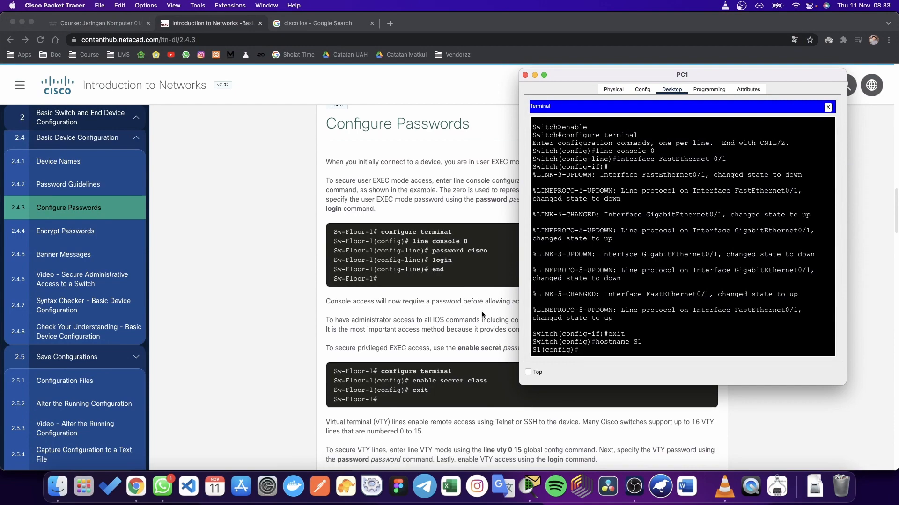
scroll(483, 315, "up", 2)
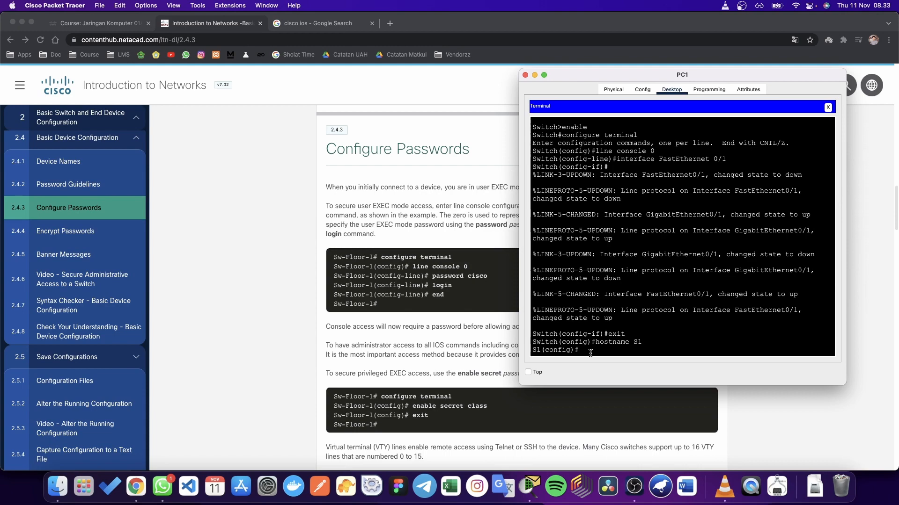
type("ord cisco")
left_click_drag(617, 350, 635, 348)
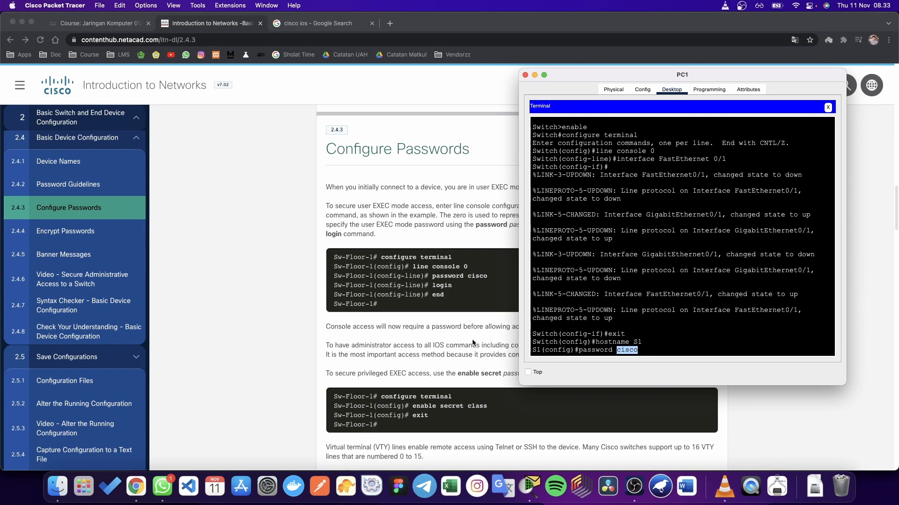
left_click(643, 349)
key("Return")
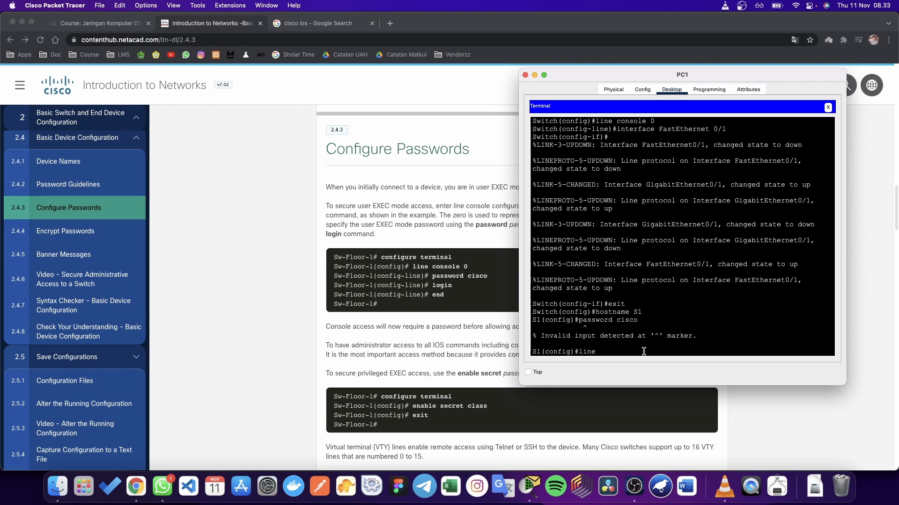
Step: Under line console 0, set the console password and enable login
type("console 0")
key("Return")
key("Up")
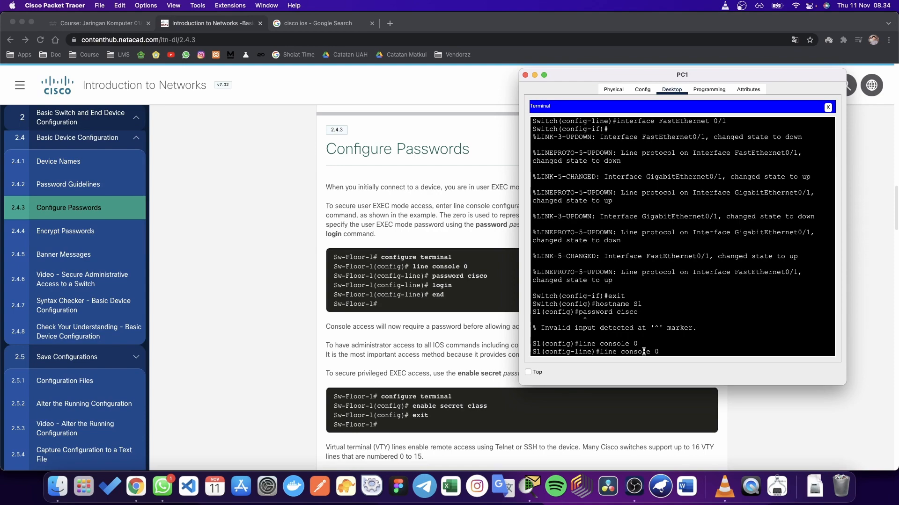
key("Up")
key("Return")
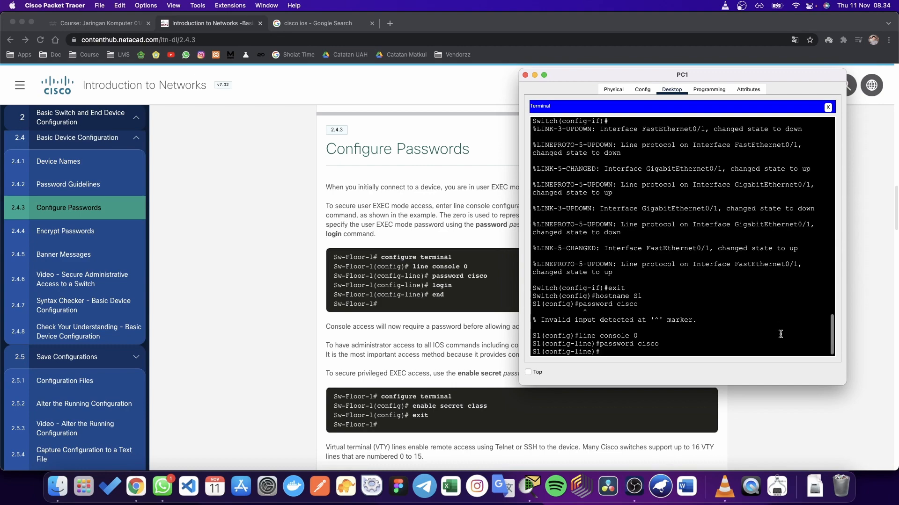
left_click_drag(637, 345, 661, 346)
left_click(645, 347)
type("gin")
key("Return")
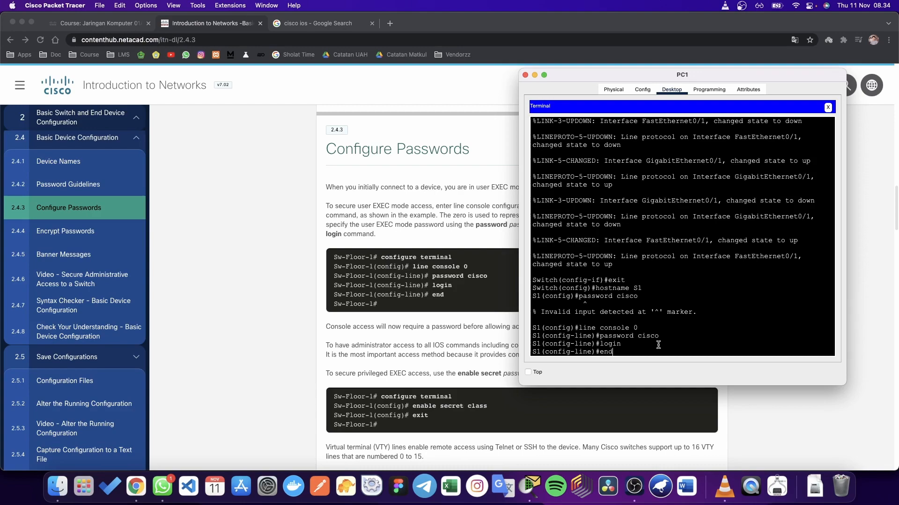
Step: Leave configuration mode with end to apply the console settings
left_click_drag(544, 352, 595, 353)
left_click(571, 354)
left_click(621, 353)
key("Return")
key("Return")
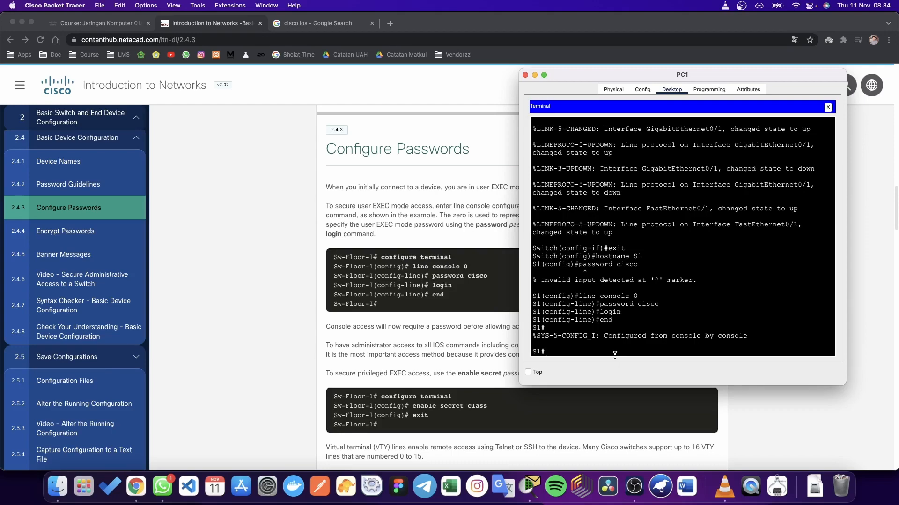
Step: Reconnect PC1's terminal to S1 at 9600 baud and log out with exit
left_click(827, 107)
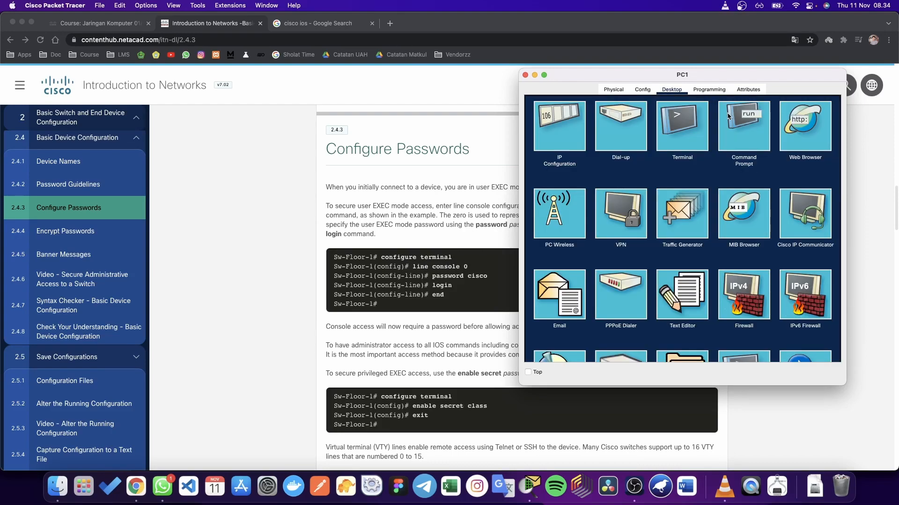
left_click(683, 126)
left_click(825, 213)
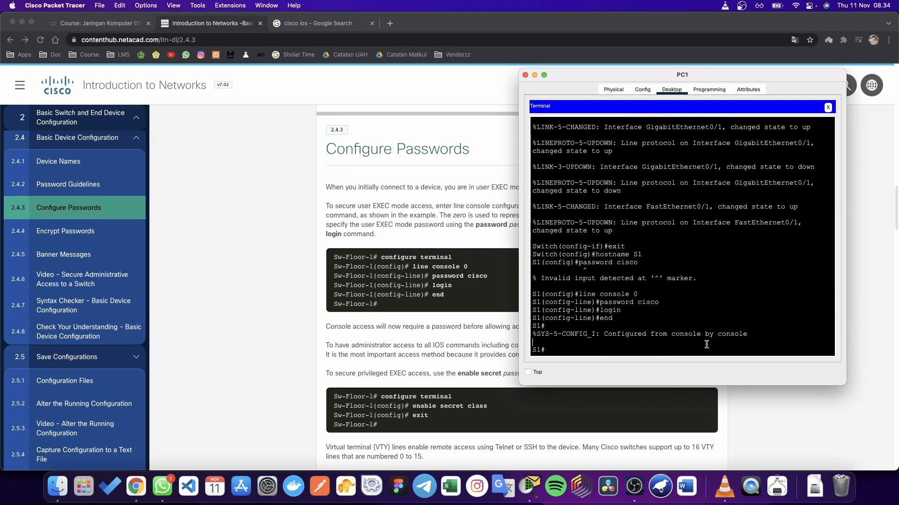
type("exit")
key("Return")
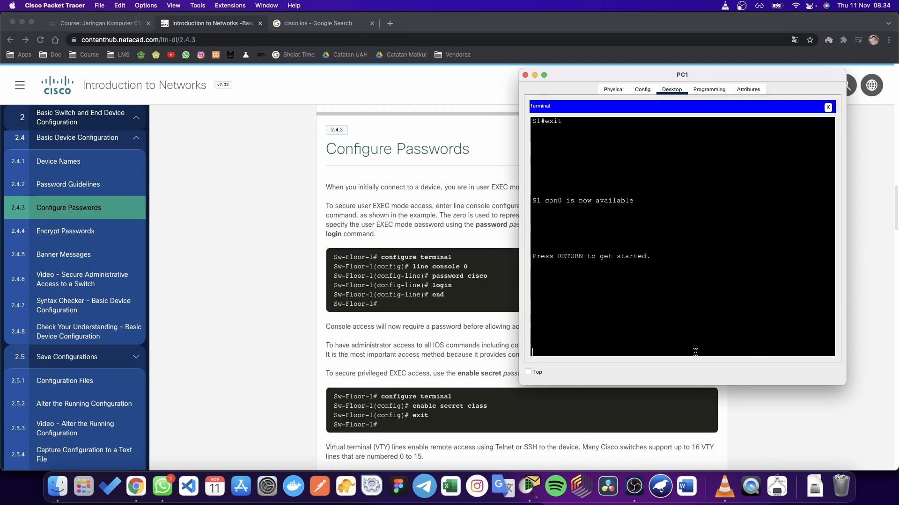
Step: Log back in with the console password, then enter enable to reach S1#
key("Return")
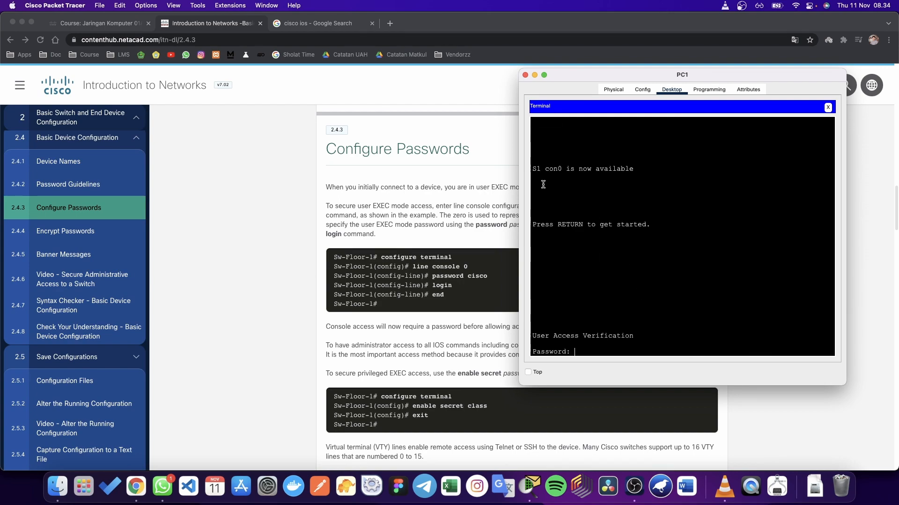
left_click_drag(542, 182, 673, 339)
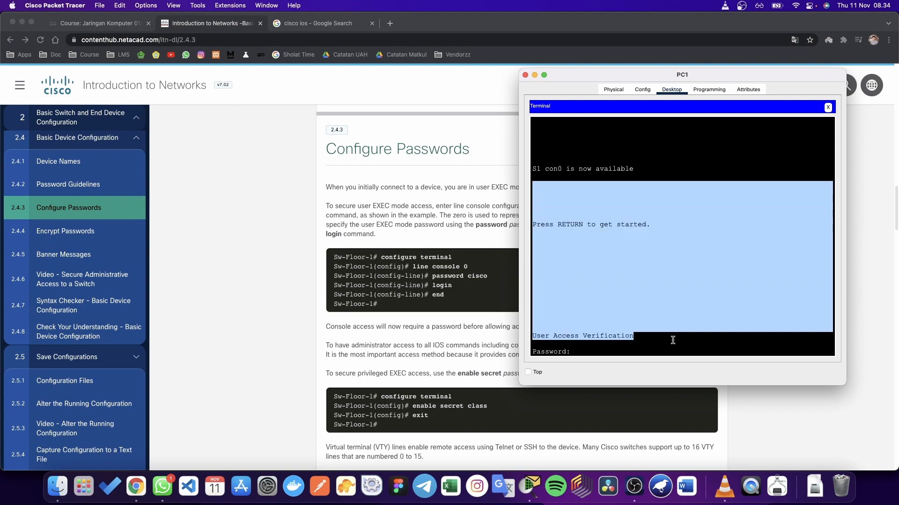
left_click(602, 352)
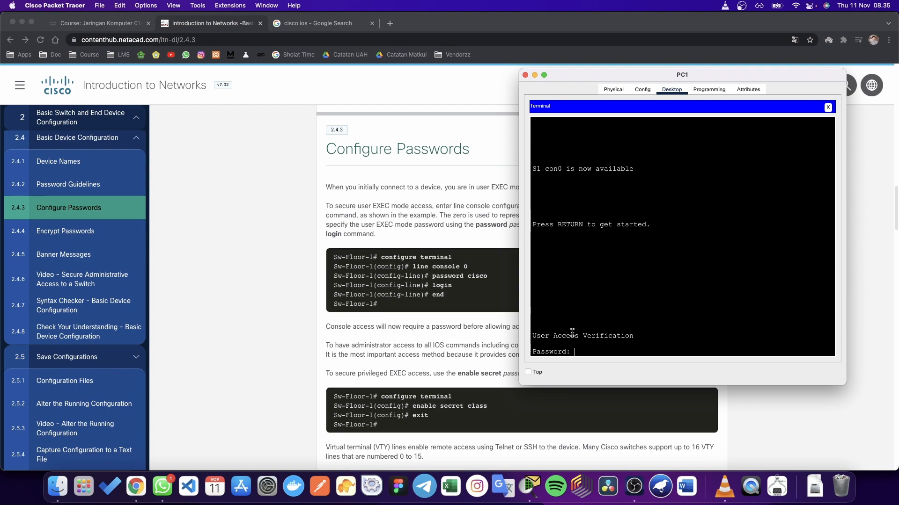
key("Return")
type("en")
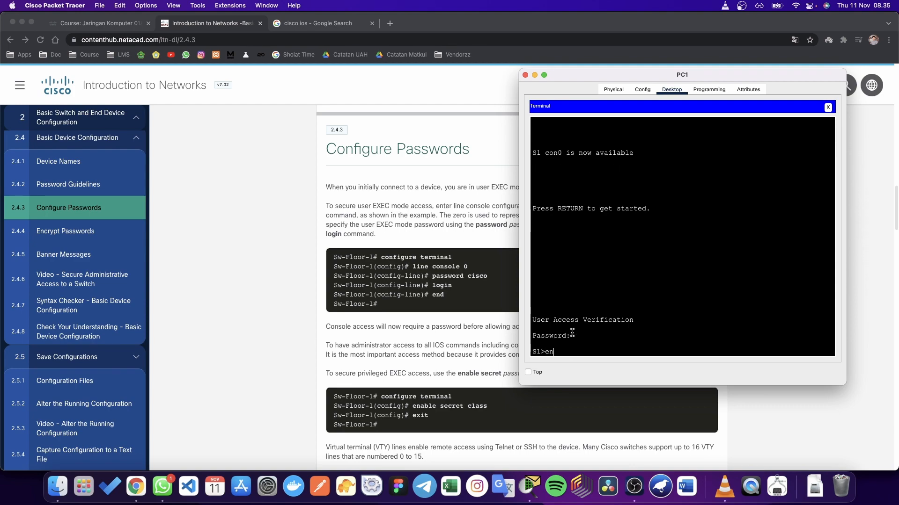
type("v")
type("able")
key("Return")
Step: Scroll the Configure Passwords lesson to the line console 0 example
left_click(459, 360)
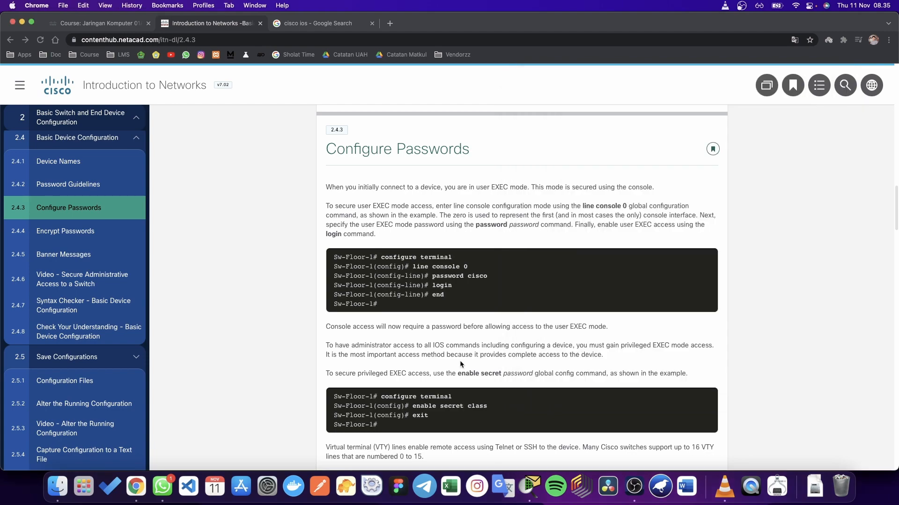
scroll(464, 360, "down", 4)
scroll(464, 361, "down", 1)
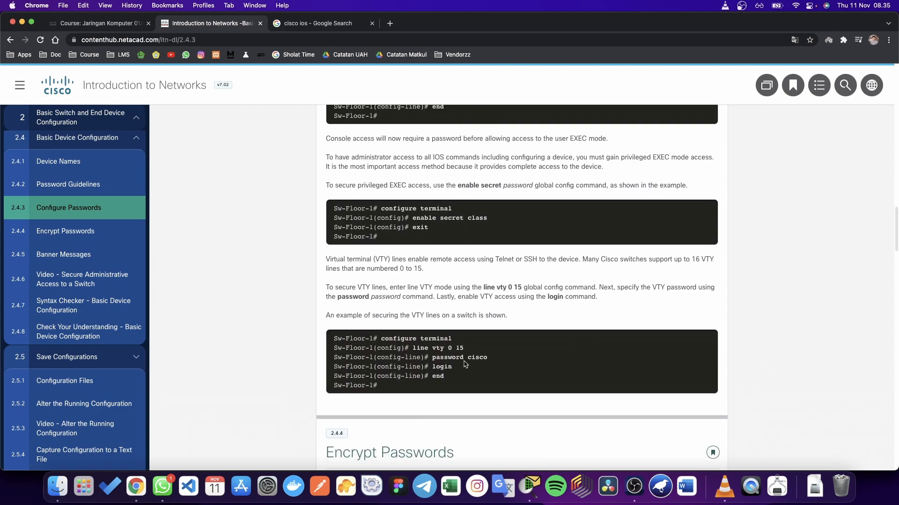
scroll(482, 255, "up", 5)
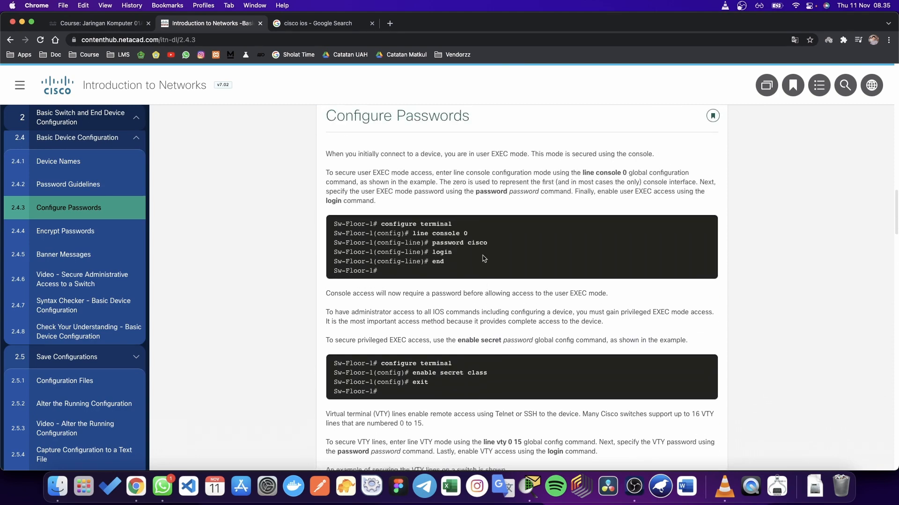
scroll(484, 259, "down", 2)
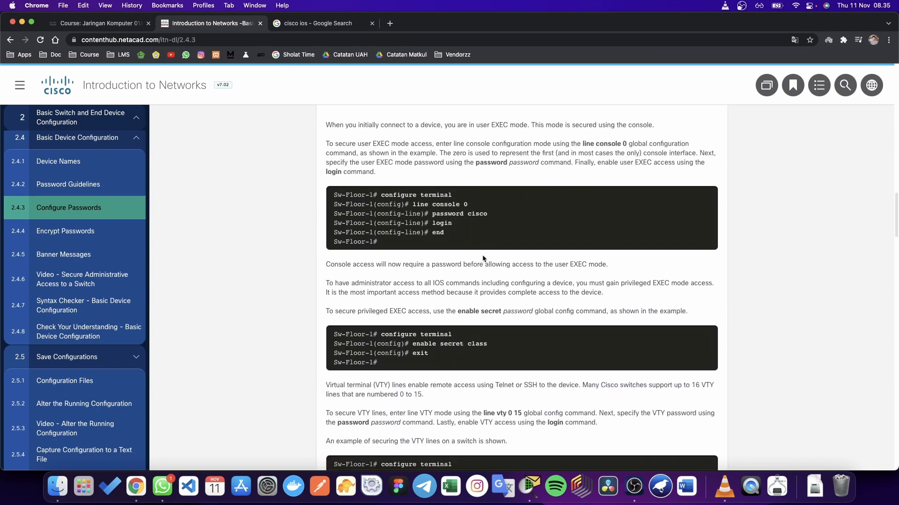
scroll(484, 259, "down", 1)
scroll(482, 255, "down", 1)
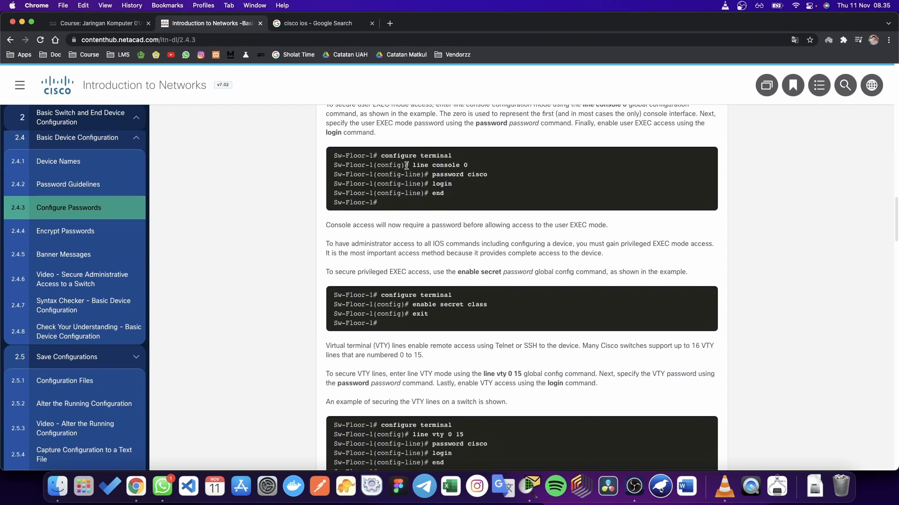
left_click_drag(408, 165, 484, 171)
Step: Mark 'privileged EXEC access' in the lesson, then return to PC1's terminal
scroll(456, 257, "down", 2)
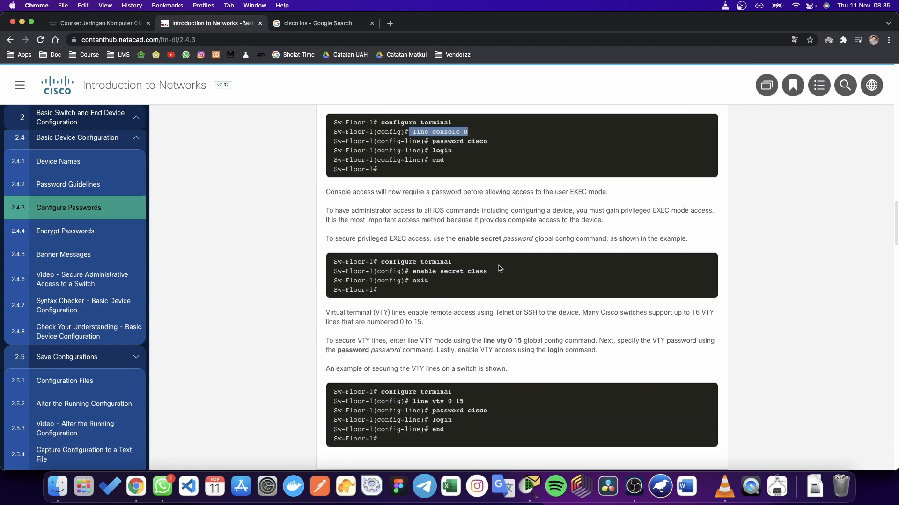
scroll(435, 256, "down", 1)
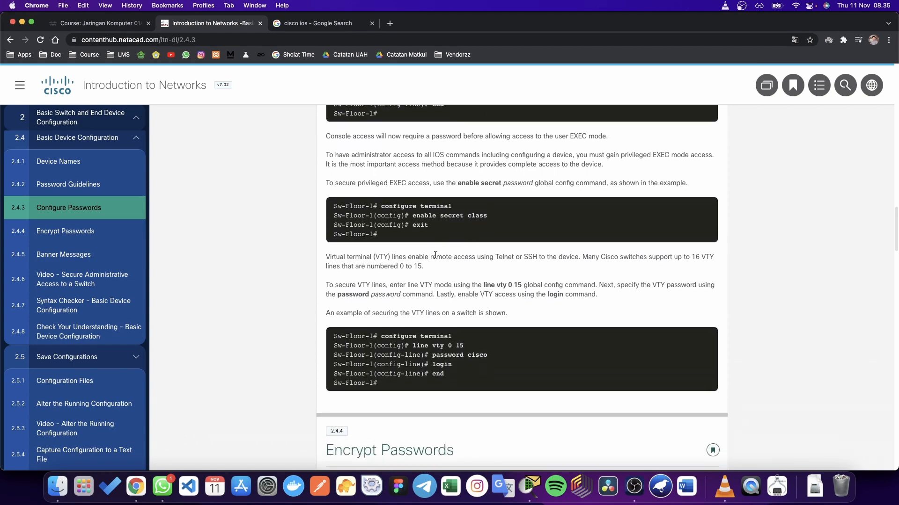
scroll(431, 253, "up", 1)
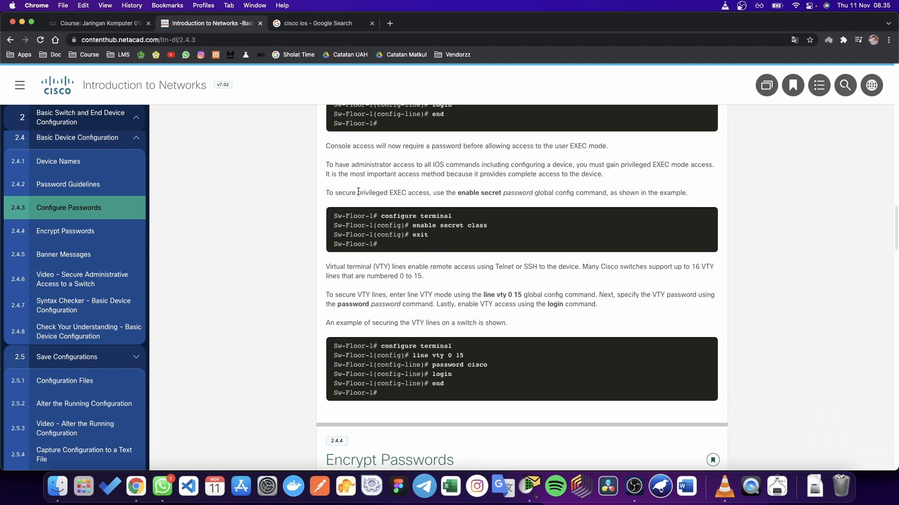
left_click_drag(358, 193, 430, 193)
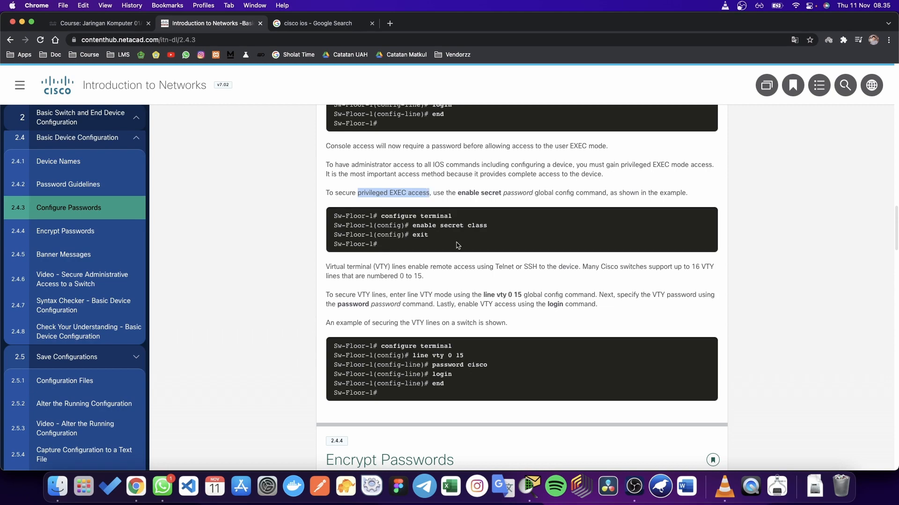
left_click(457, 245)
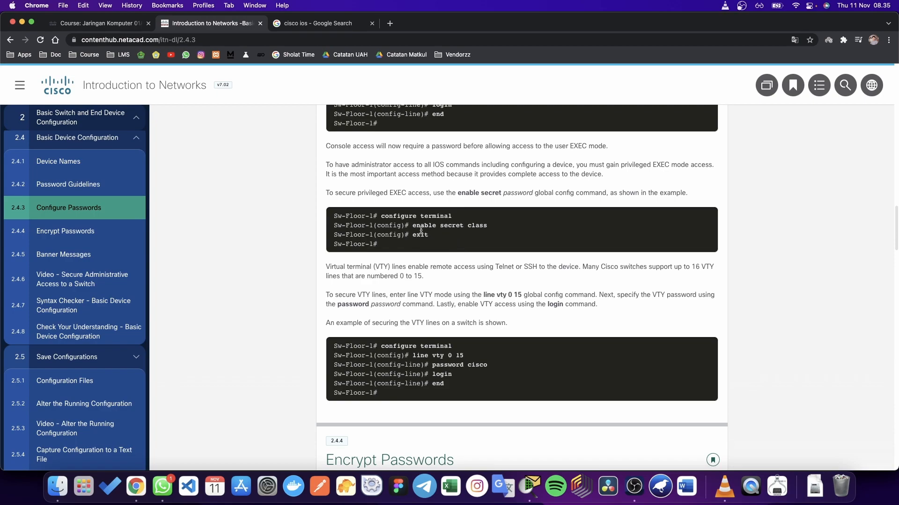
key("ctrl+Up")
left_click(773, 335)
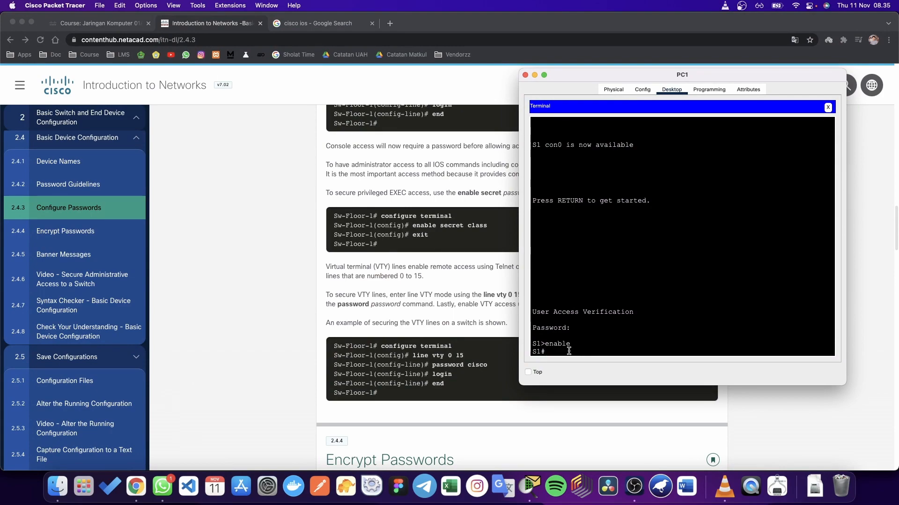
Step: In global configuration mode (conf t), set an enable secret password on S1
type("conf t")
key("Return")
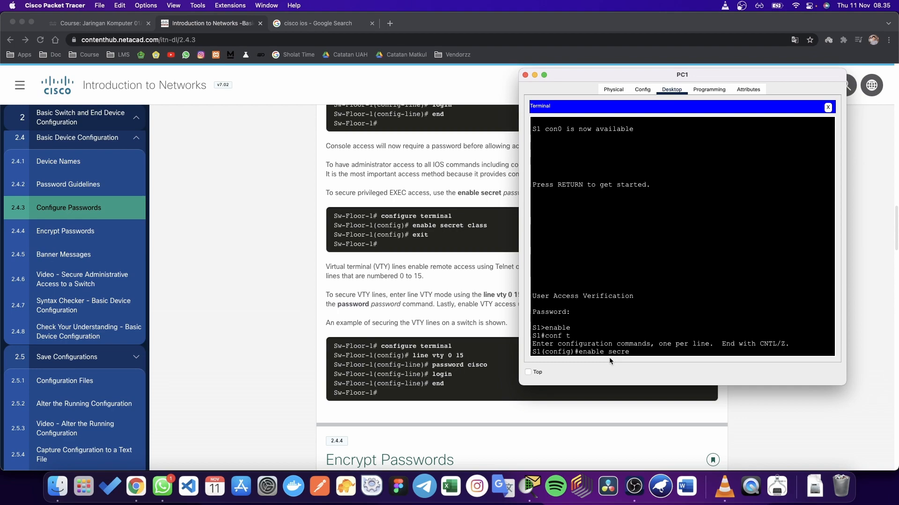
type("enable secret")
left_click_drag(532, 328, 573, 329)
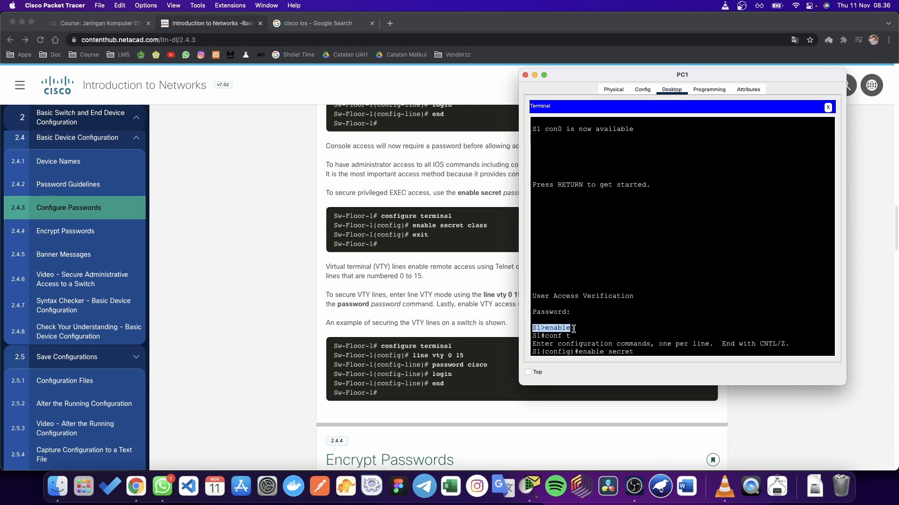
left_click(574, 329)
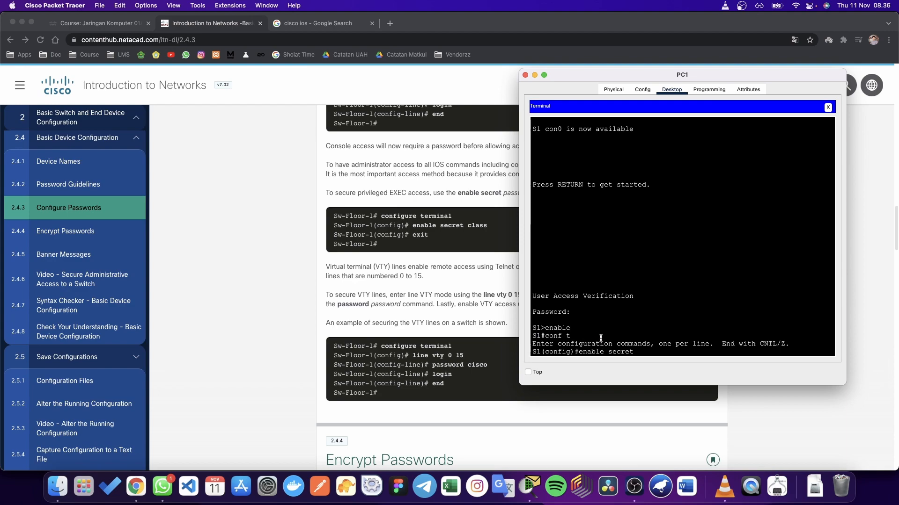
left_click_drag(586, 318, 531, 281)
left_click(584, 323)
left_click_drag(583, 352, 635, 359)
mouse_move(532, 352)
left_mouse_down()
mouse_move(577, 350)
mouse_move(540, 336)
left_mouse_up()
left_click(636, 350)
type("class")
key("Return")
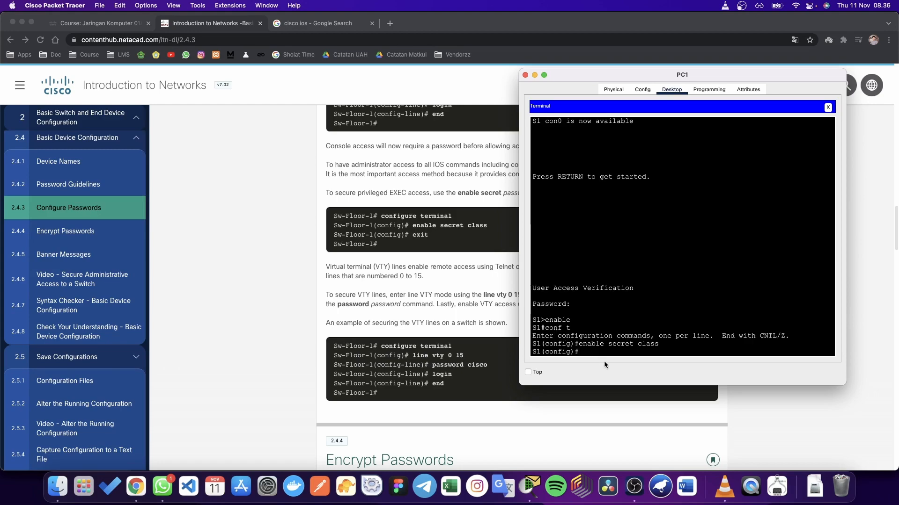
Step: Exit configuration mode and log out of the S1 session
type("exir")
key("BackSpace")
type("t")
key("Return")
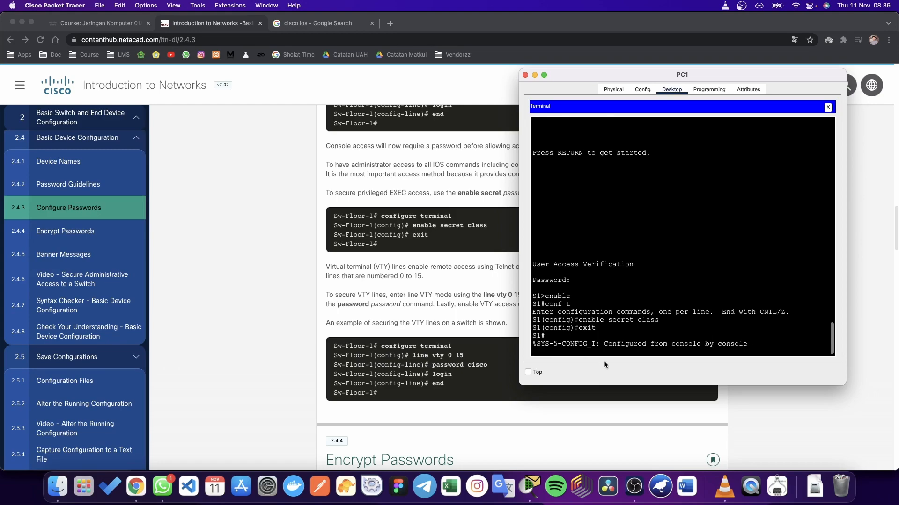
type("exit")
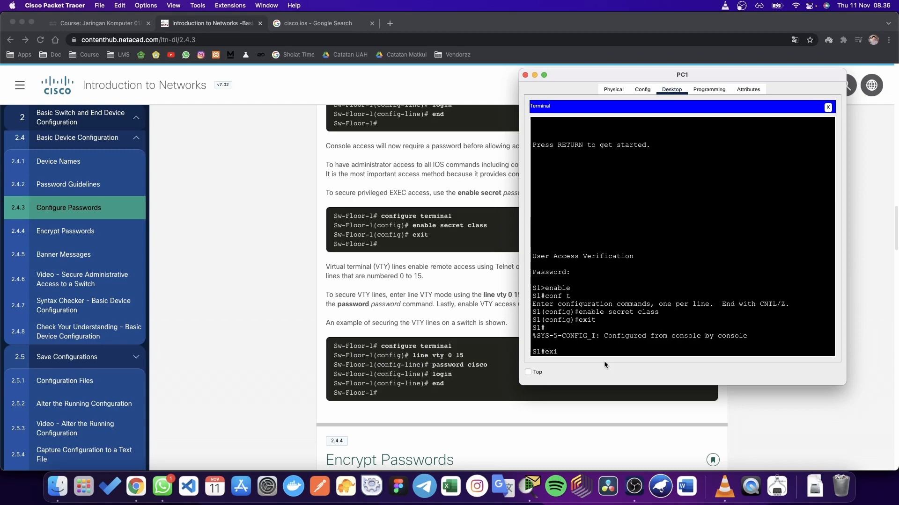
key("Return")
key("Return")
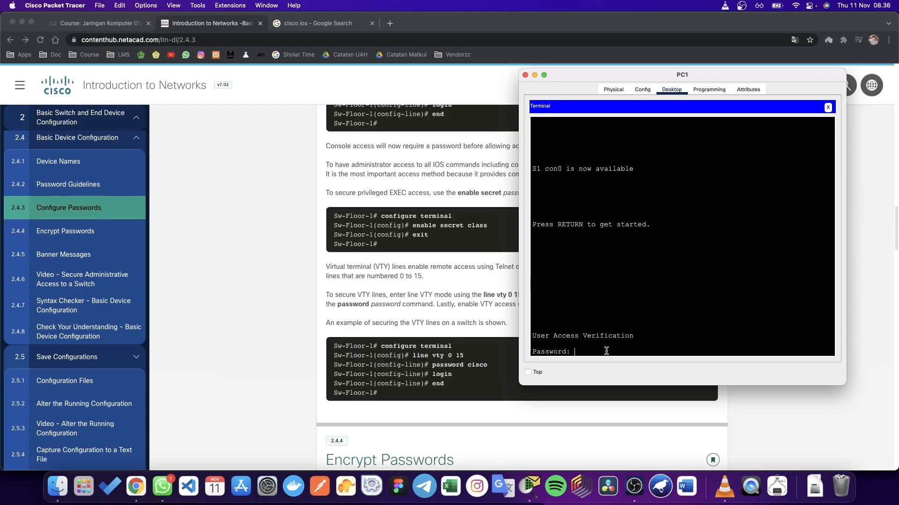
Step: Log in with the console password, then enter enable and the enable secret
key("Return")
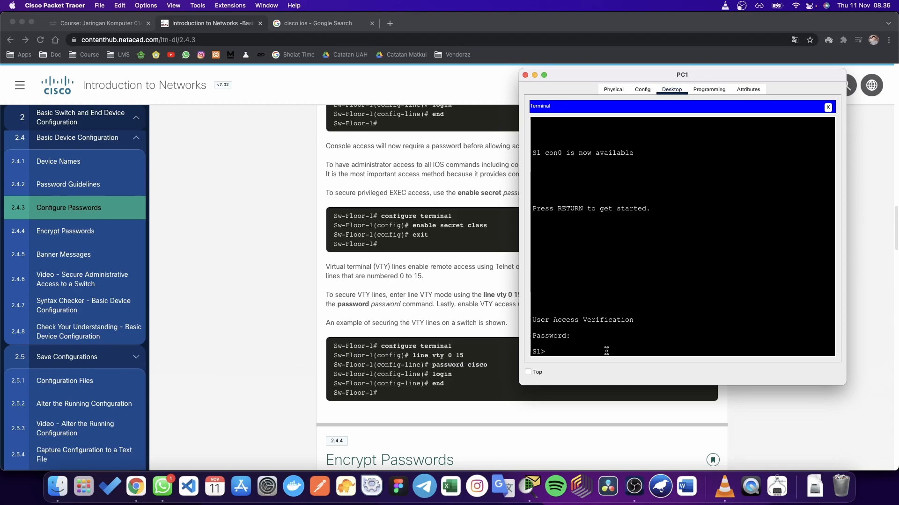
type("enable")
key("Return")
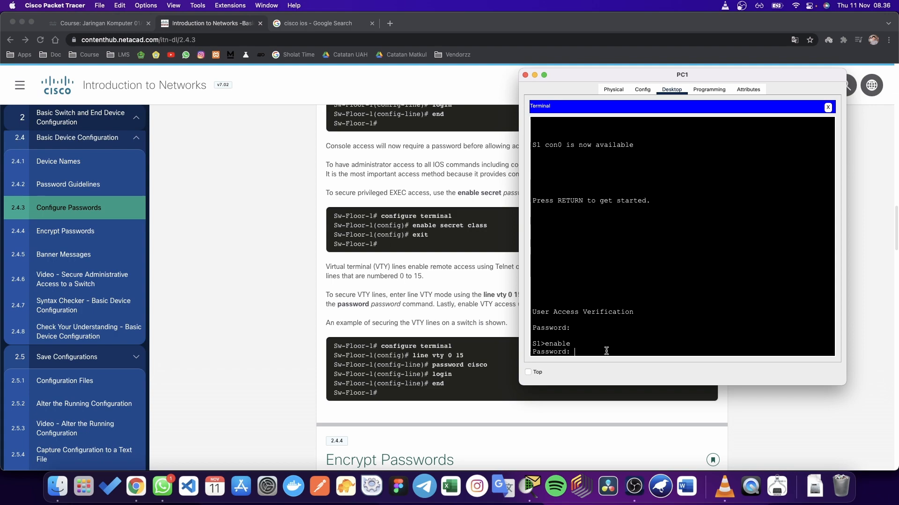
key("Return")
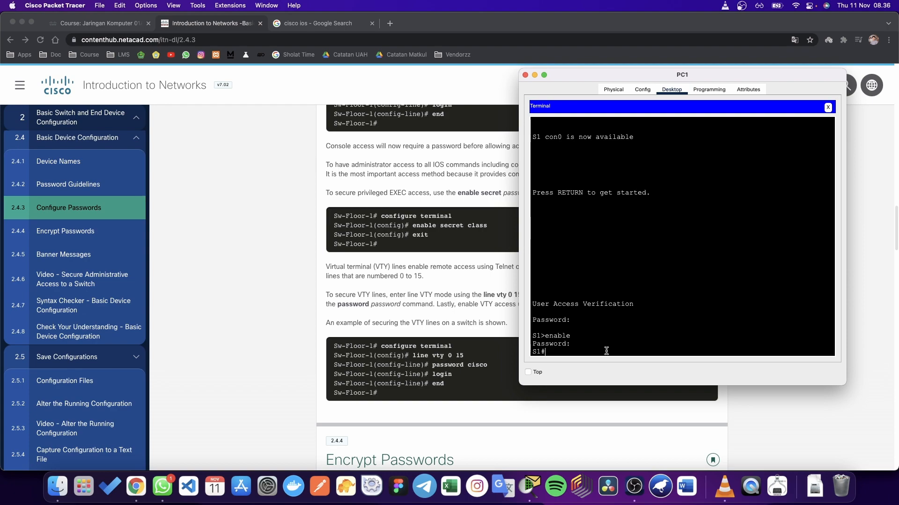
Step: Review the VTY example, highlighting 'line' and '15' in line vty 0 15
scroll(452, 281, "down", 1)
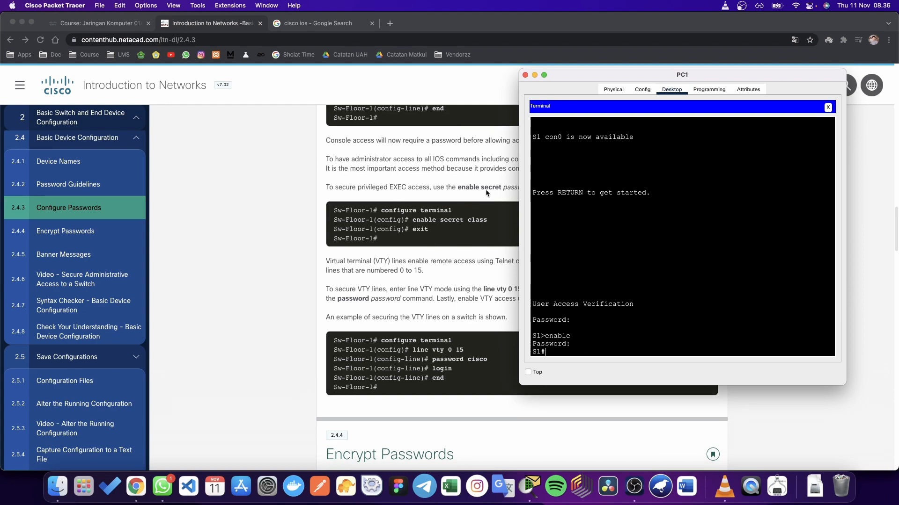
scroll(477, 257, "down", 3)
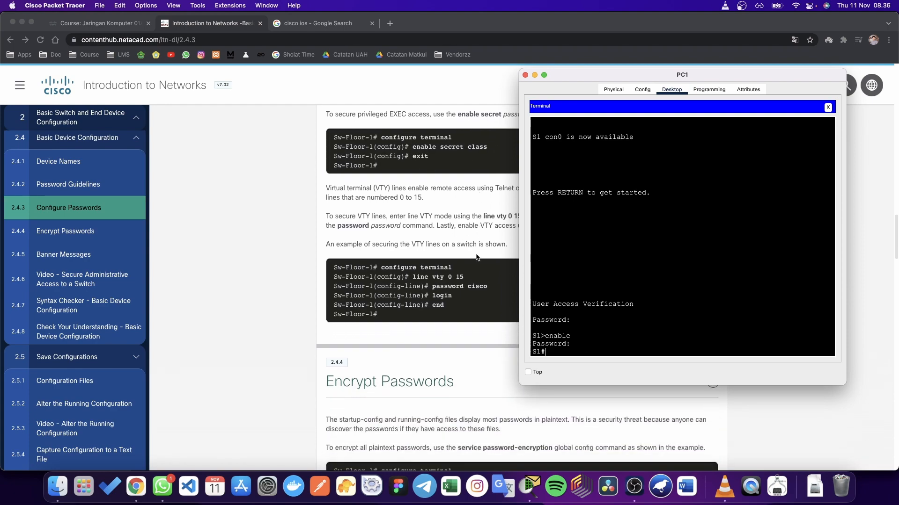
left_click(445, 354)
left_click_drag(412, 277, 480, 281)
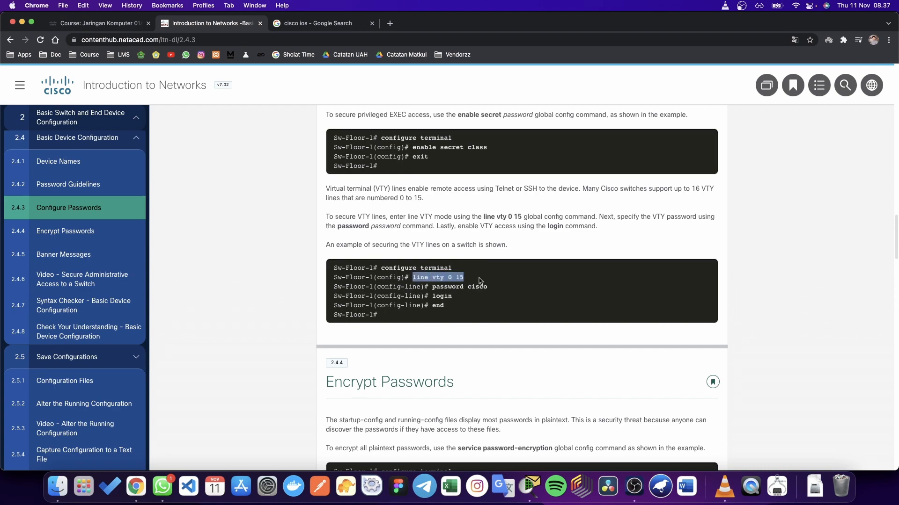
scroll(479, 281, "down", 2)
scroll(479, 281, "down", 2)
left_click(479, 281)
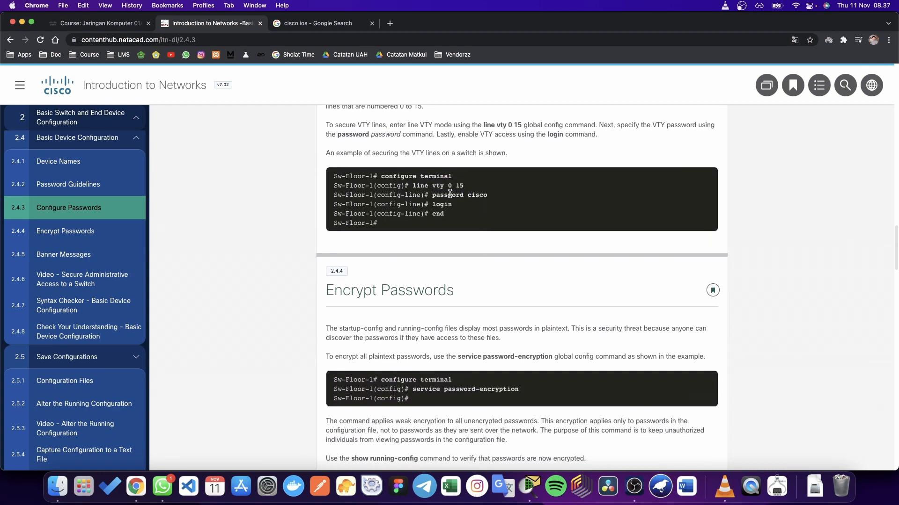
double_click(419, 187)
left_click(433, 195)
left_click_drag(412, 186, 454, 187)
left_click(444, 186)
double_click(458, 187)
Step: Scroll down to section 2.4.4 Encrypt Passwords and its examples
scroll(469, 260, "down", 2)
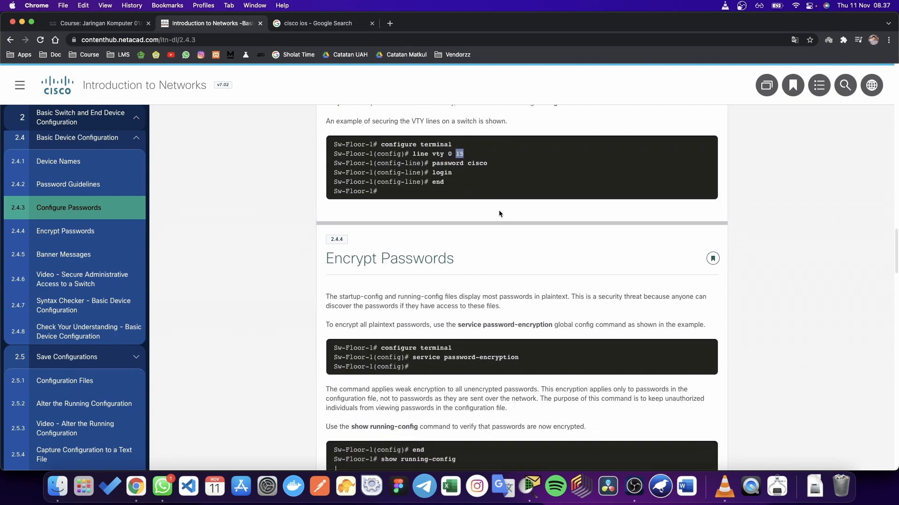
left_click_drag(478, 164, 463, 165)
left_click(463, 182)
scroll(460, 265, "down", 5)
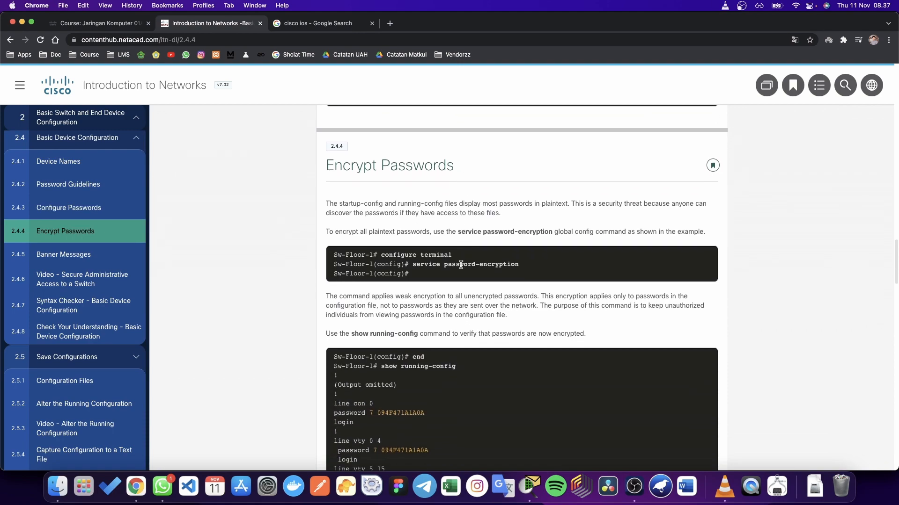
scroll(460, 266, "down", 2)
scroll(371, 294, "down", 1)
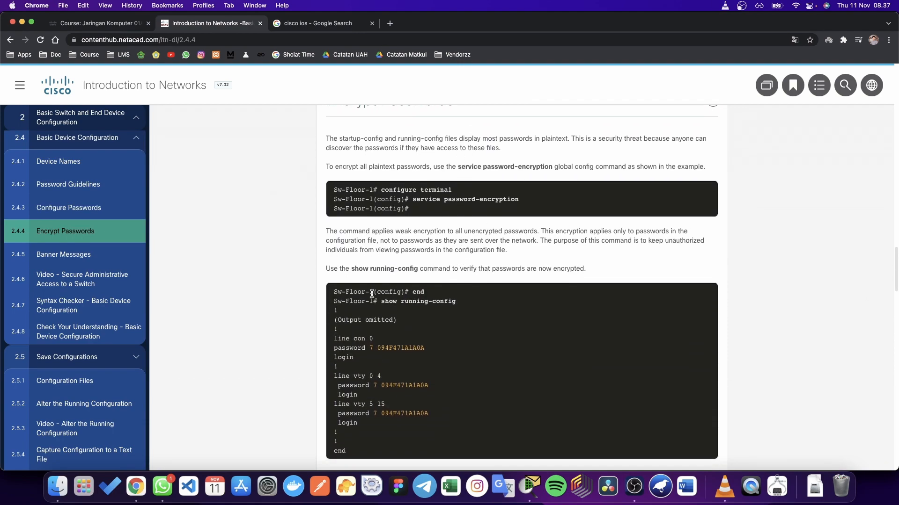
scroll(477, 225, "up", 3)
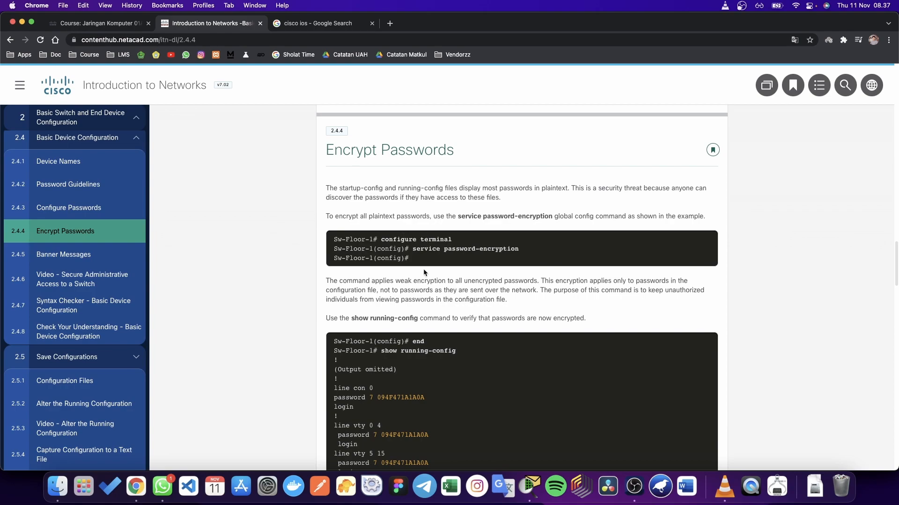
key("ctrl+Up")
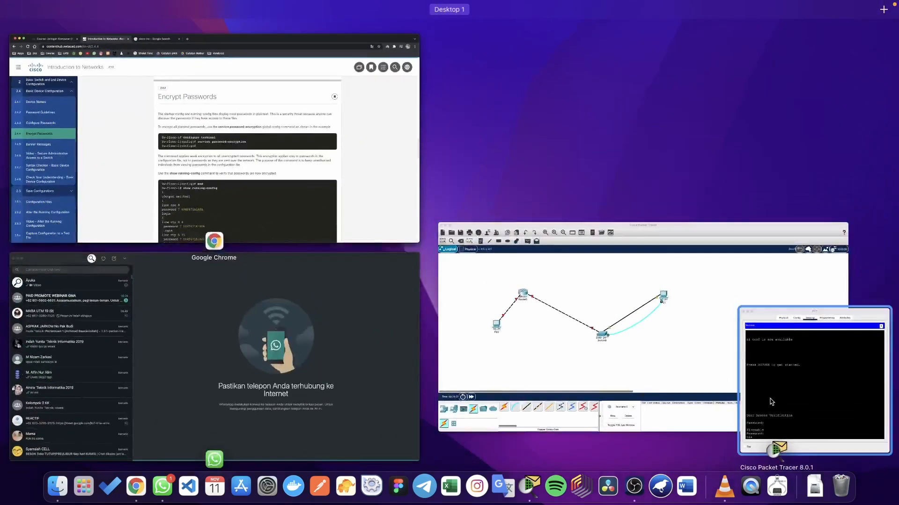
Step: Bring PC1's terminal to S1 back beside the Encrypt Passwords lesson
left_click(771, 402)
scroll(481, 253, "up", 1)
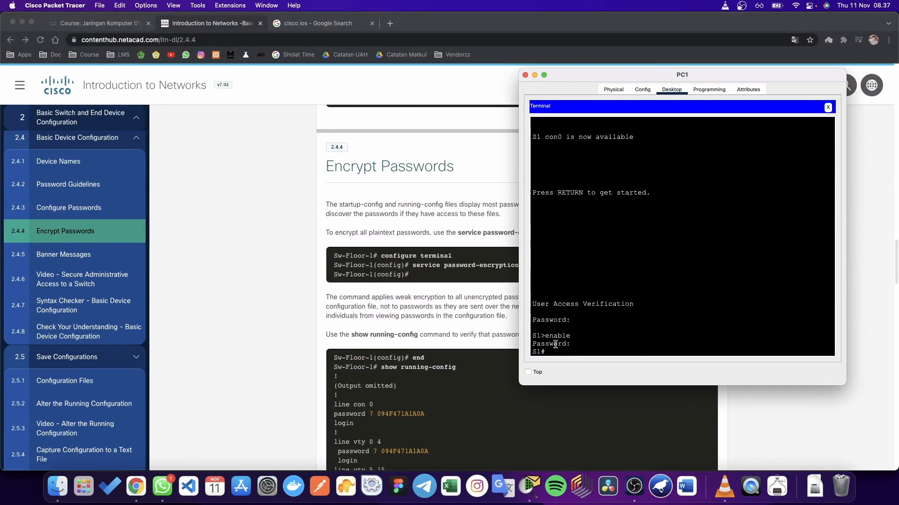
scroll(481, 337, "down", 3)
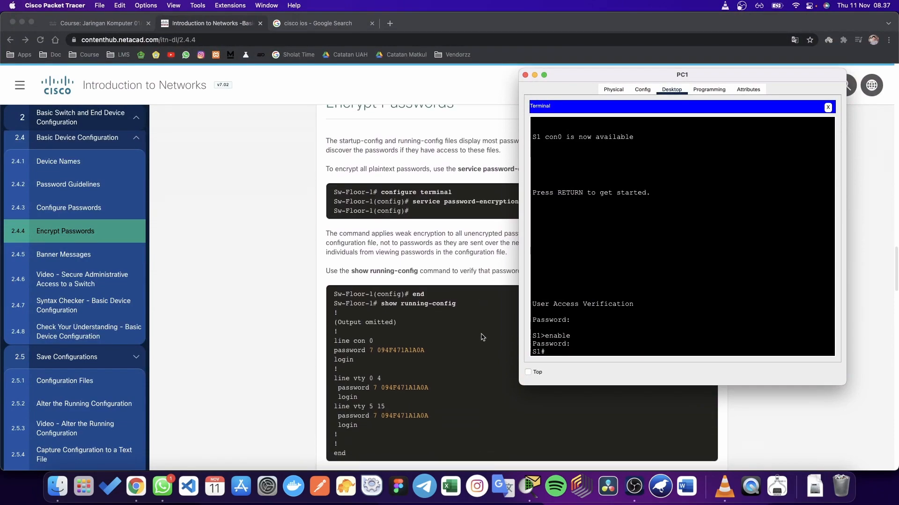
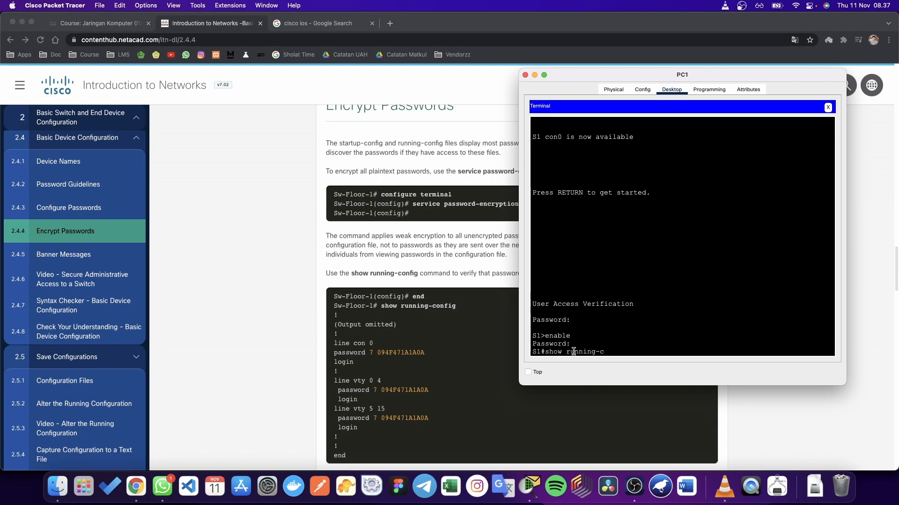
Step: Run show running-config on S1 and scroll through the configuration listing
type("nfig")
key("Return")
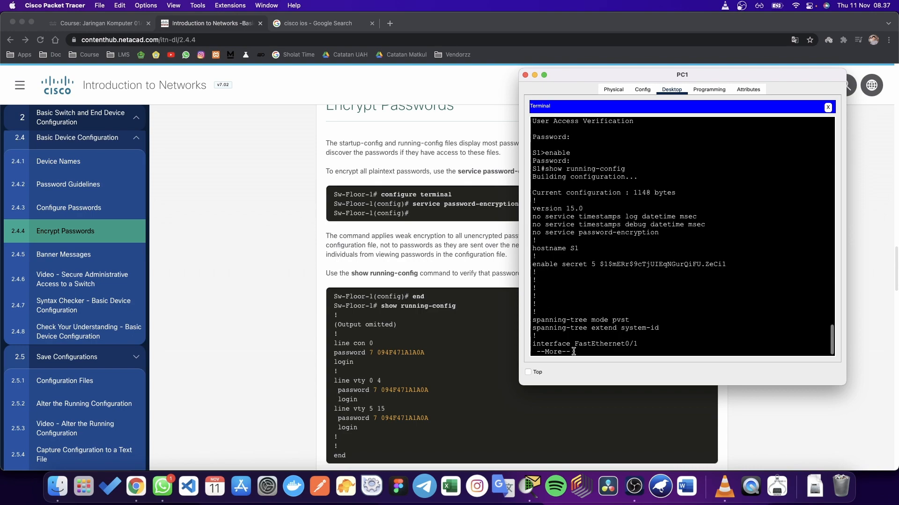
key("Return")
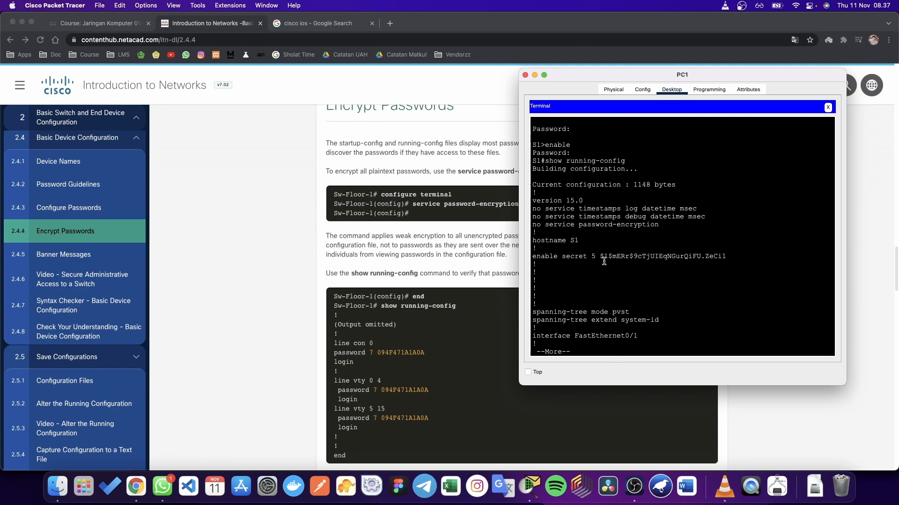
scroll(604, 261, "up", 1)
scroll(604, 261, "down", 1)
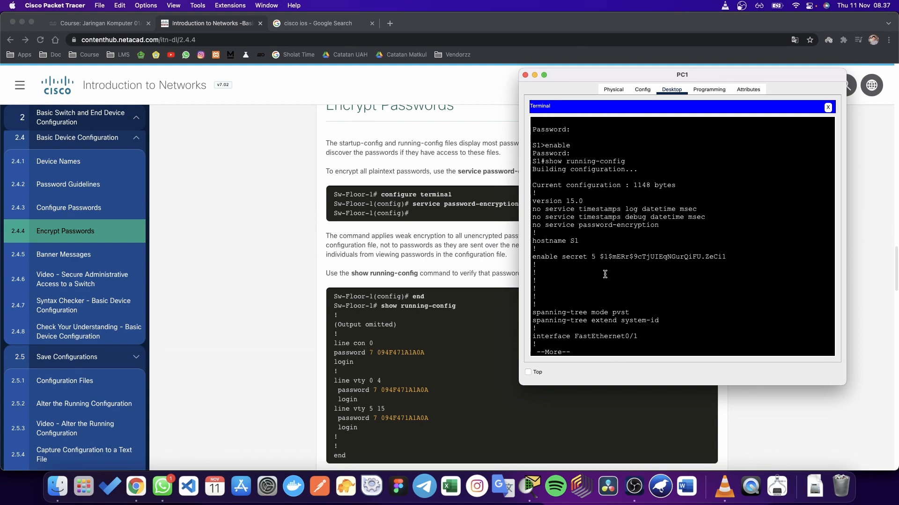
scroll(604, 274, "up", 1)
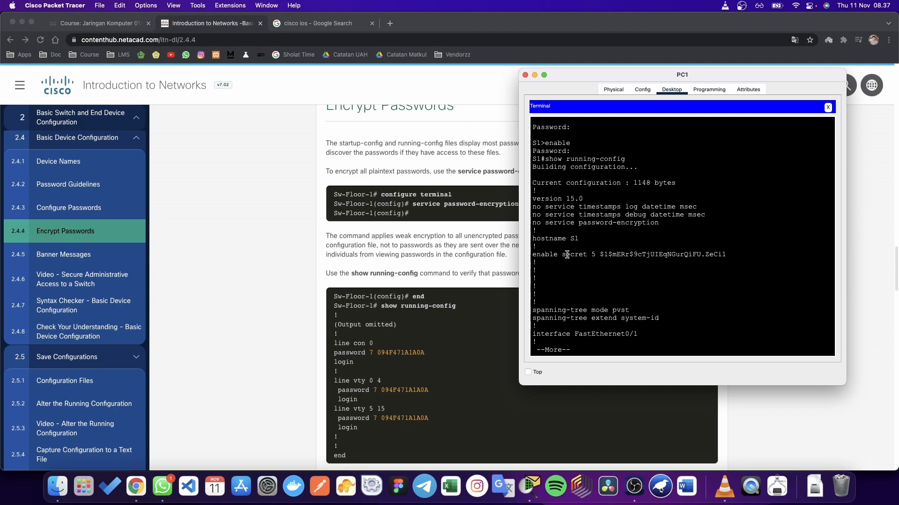
scroll(567, 254, "up", 1)
scroll(567, 255, "up", 2)
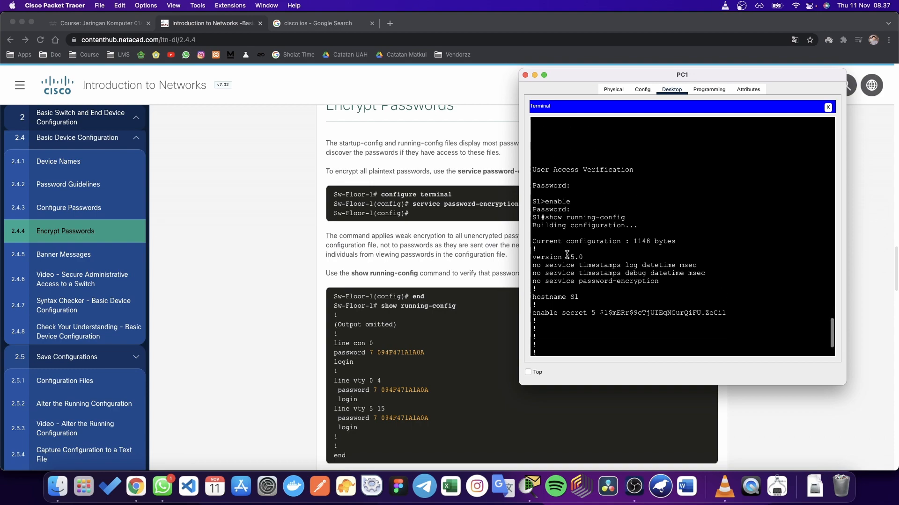
scroll(567, 255, "down", 2)
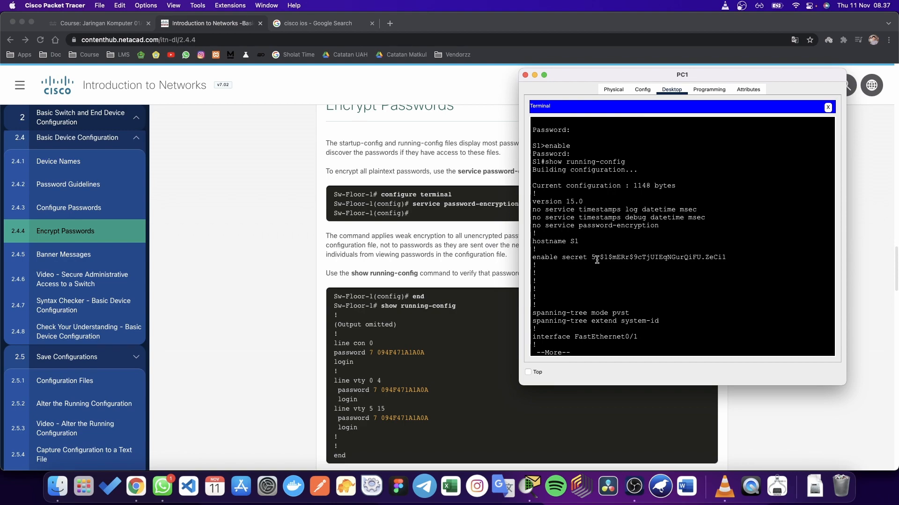
Step: Highlight the 'no service password-encryption' line, then stop the listing to return to S1#
left_click_drag(659, 227, 532, 228)
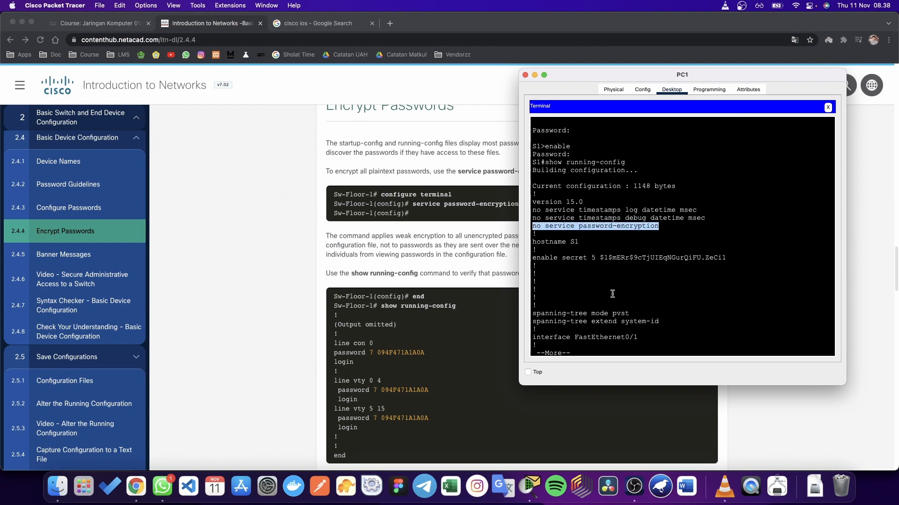
left_click(578, 345)
key("Return")
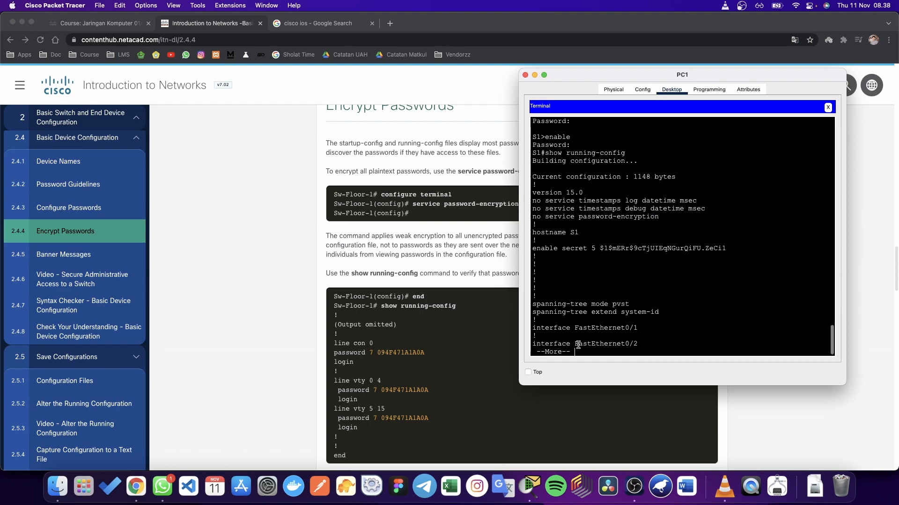
key("Return")
key("ctrl+c")
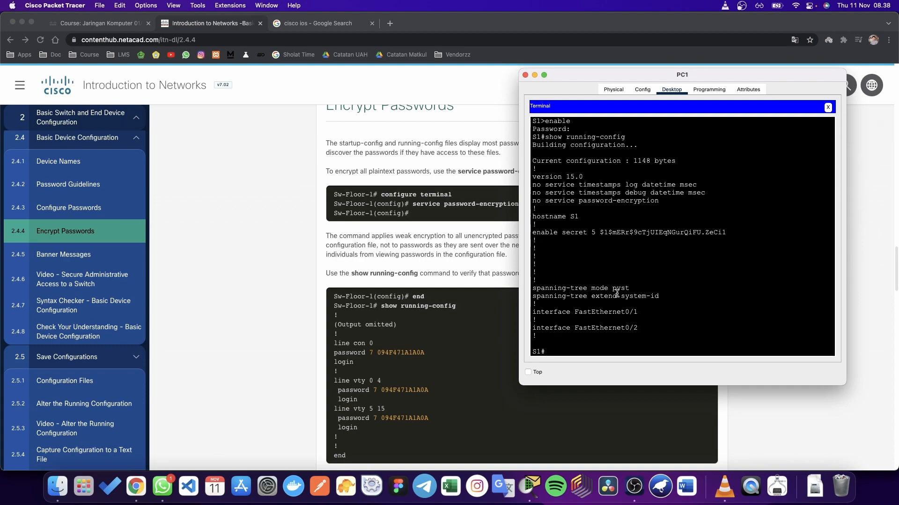
scroll(614, 293, "down", 1)
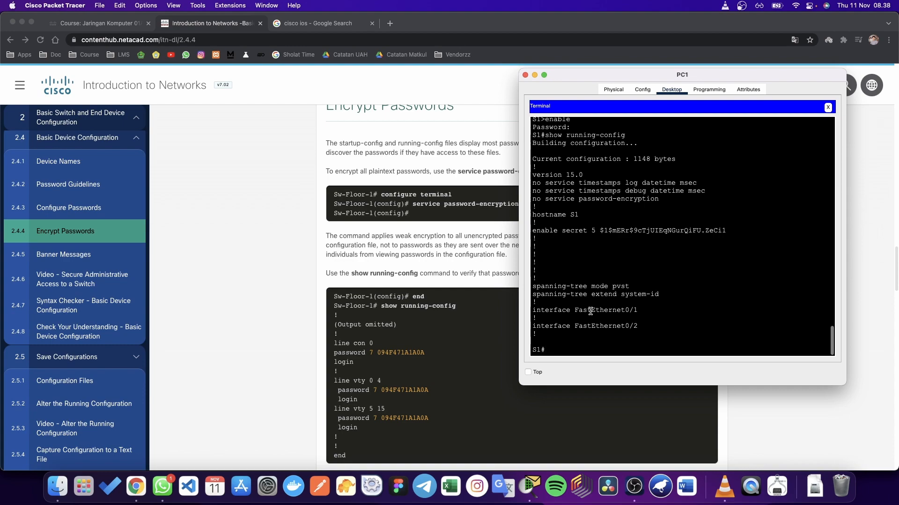
scroll(433, 272, "up", 1)
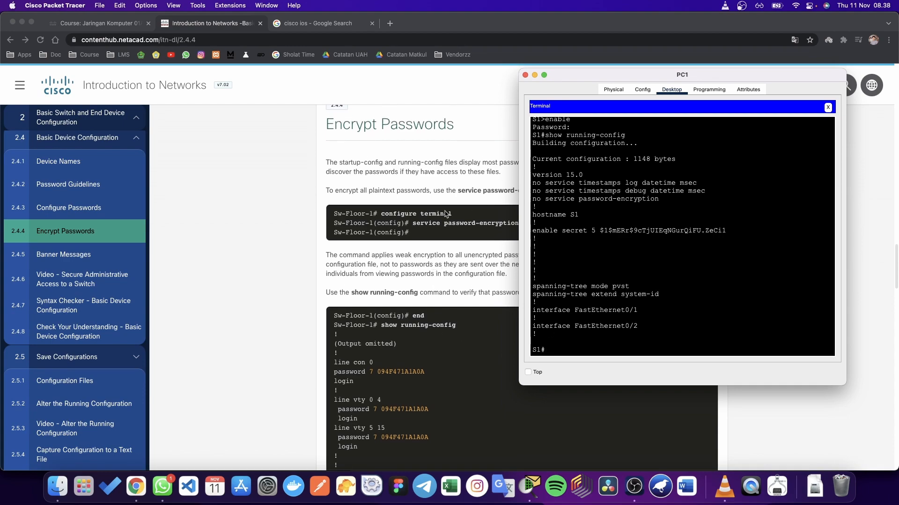
Step: Enter global configuration mode with conf t, then exit back to privileged mode
left_click_drag(706, 75, 747, 69)
type("con")
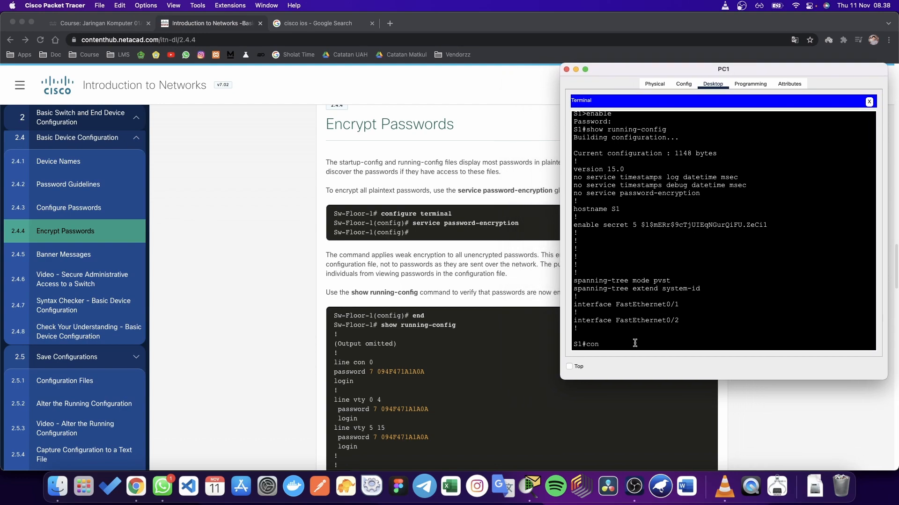
type("f t")
key("Return")
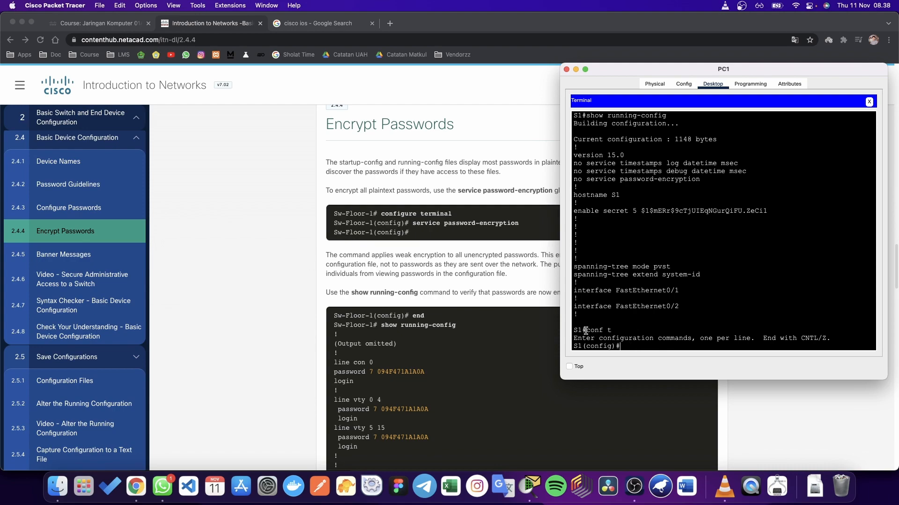
left_click_drag(585, 331, 622, 330)
left_click(621, 330)
type("exit")
key("Return")
Step: Try configure terminal, exit again, and re-enter global configuration mode with conf t
type("co")
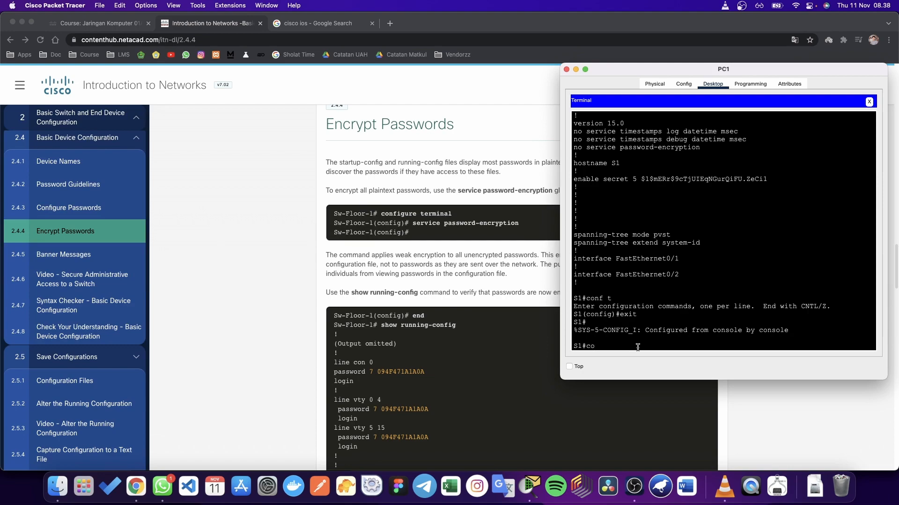
type("nfigure")
type(" termina")
type("m")
key("Return")
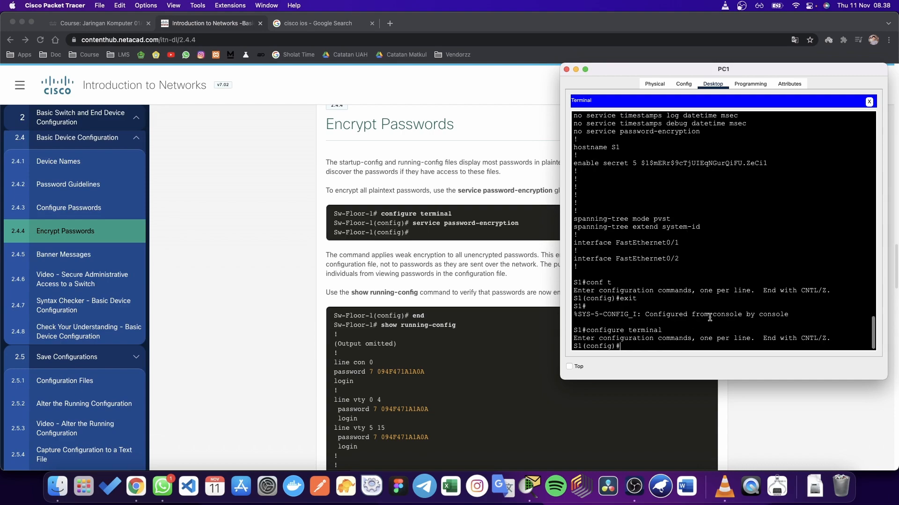
type("exit")
key("Return")
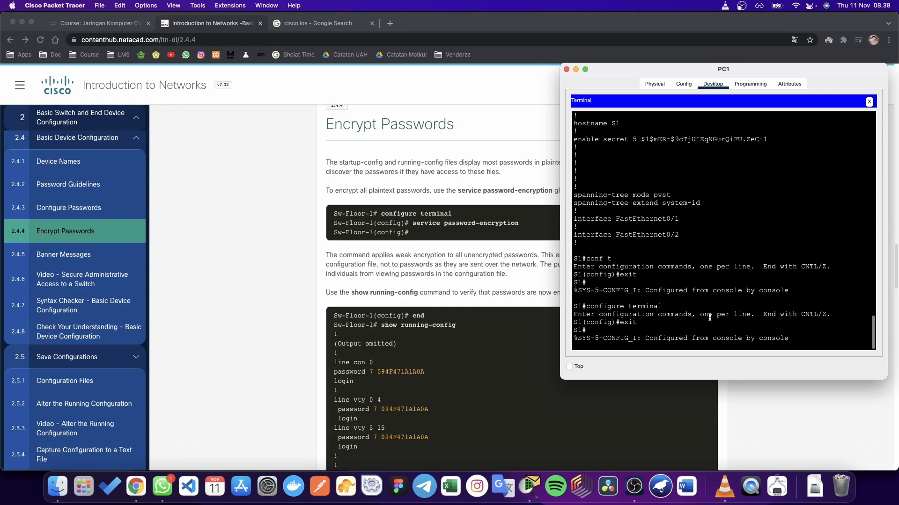
key("Return")
type("con")
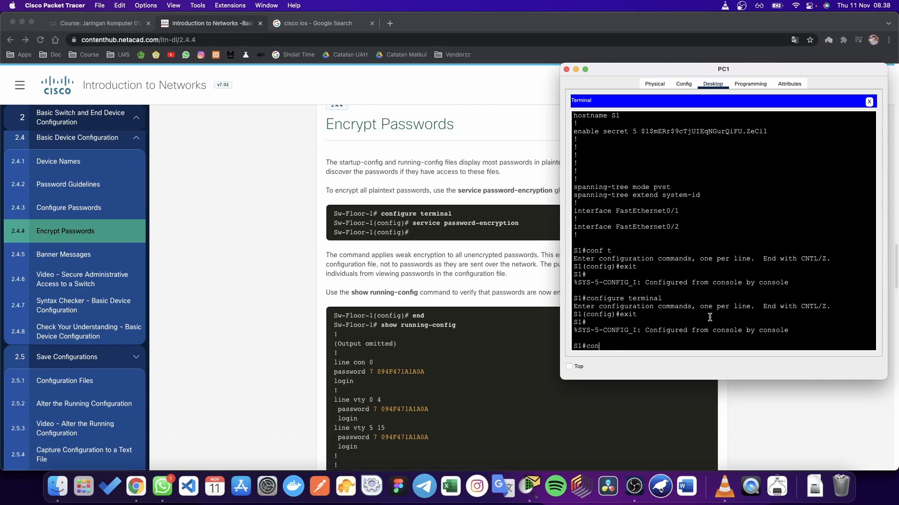
type("f t")
key("Return")
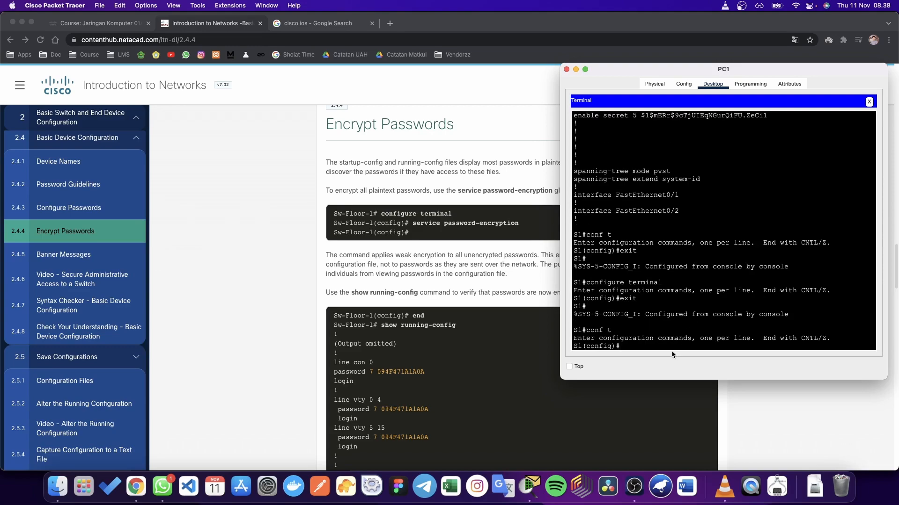
Step: Enable service password-encryption on switch S1
scroll(447, 358, "down", 3)
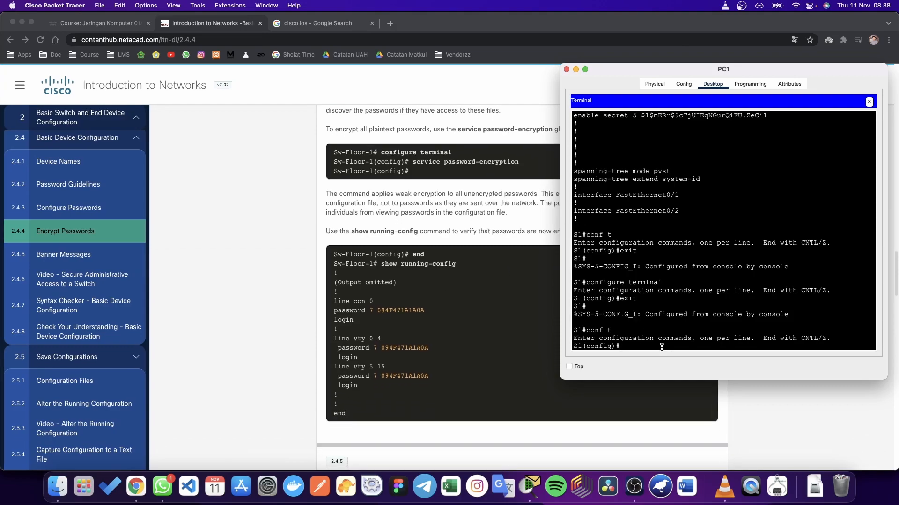
type("service passror")
type("d-encyyption")
key("Return")
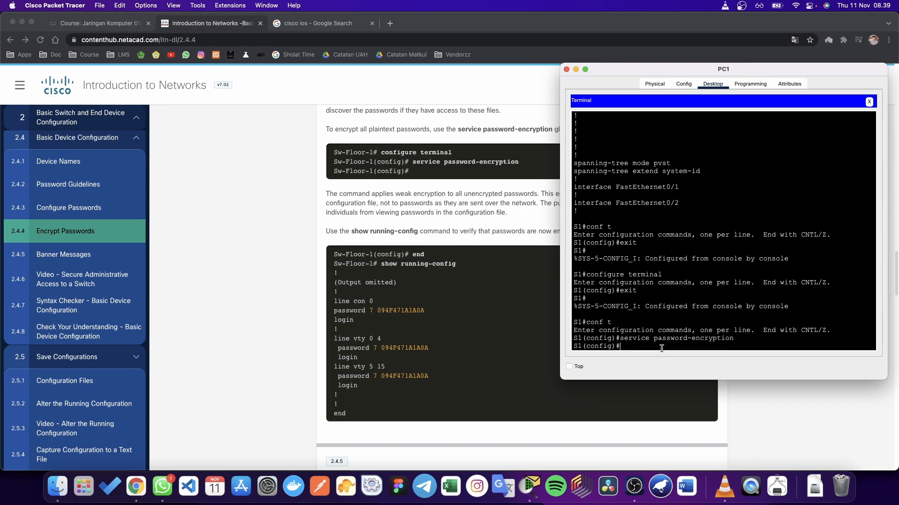
Step: Exit configuration mode and list the running configuration again to verify
key("Up")
key("Up")
key("Return")
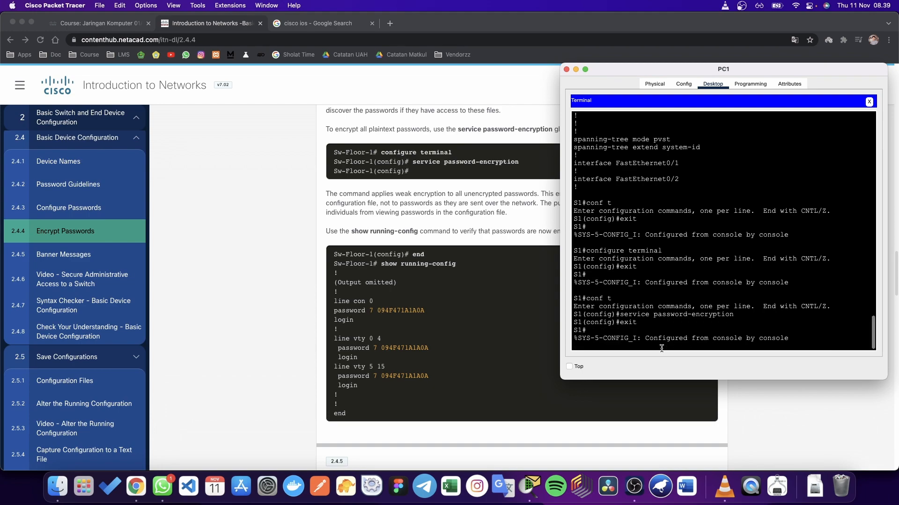
key("Up")
key("Up")
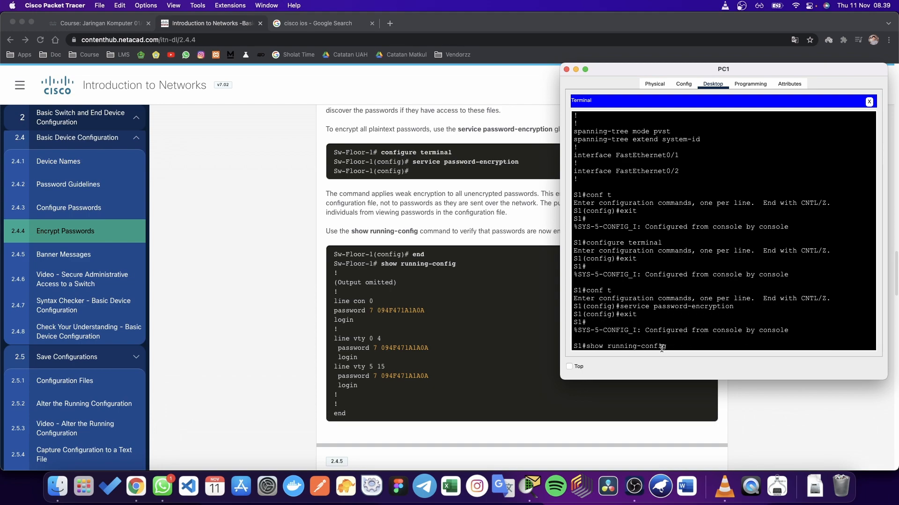
key("Return")
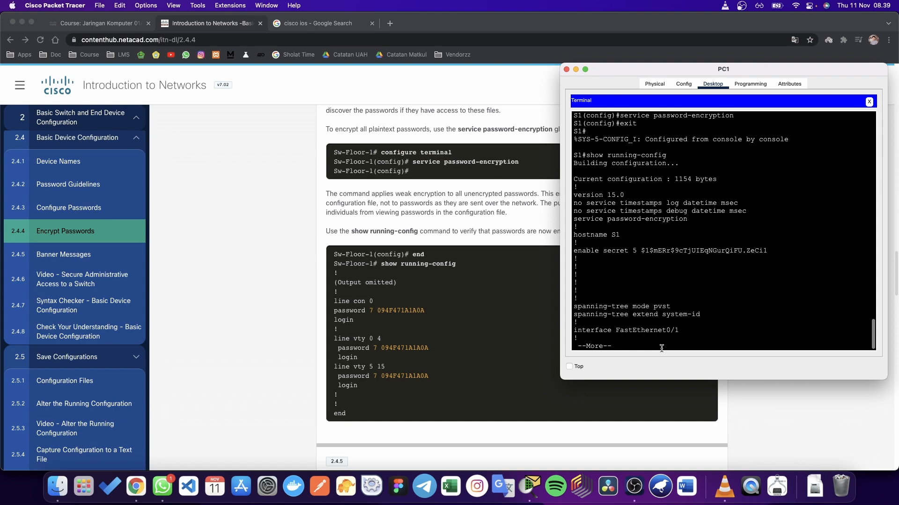
key("Return")
key("Return")
key("ctrl+c")
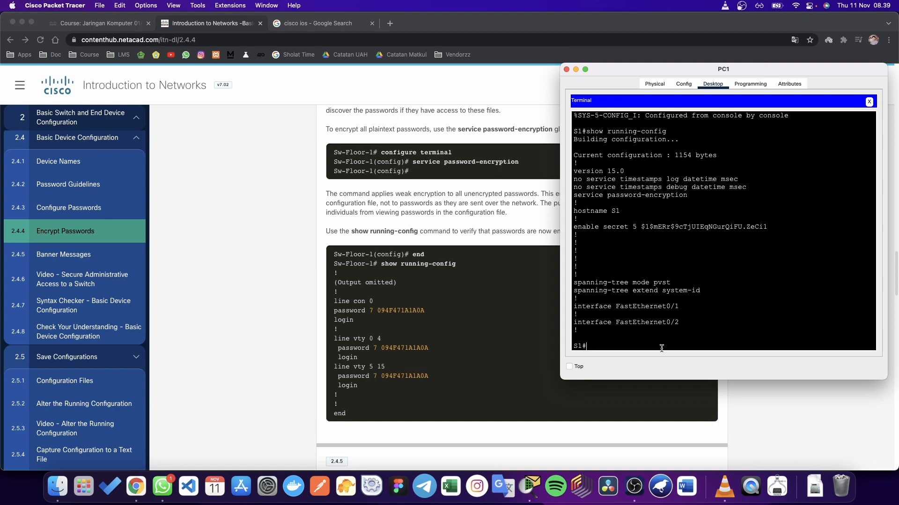
Step: Compare the new 'service password-encryption' line with the old 'no service password-encryption' line
scroll(661, 347, "up", 5)
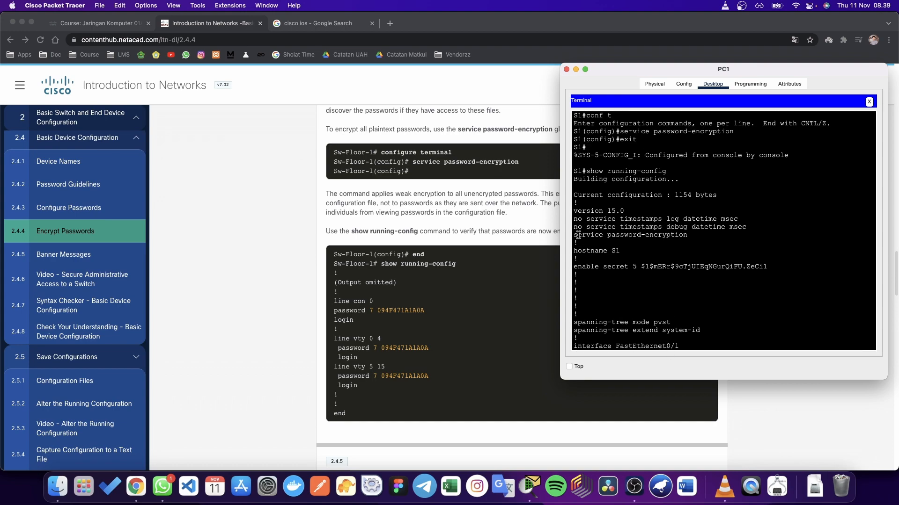
left_click_drag(573, 235, 688, 234)
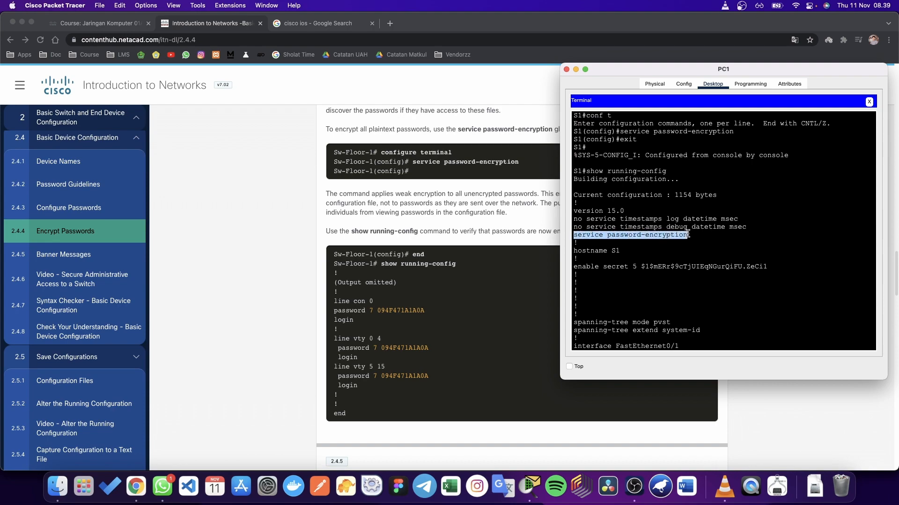
scroll(688, 235, "up", 10)
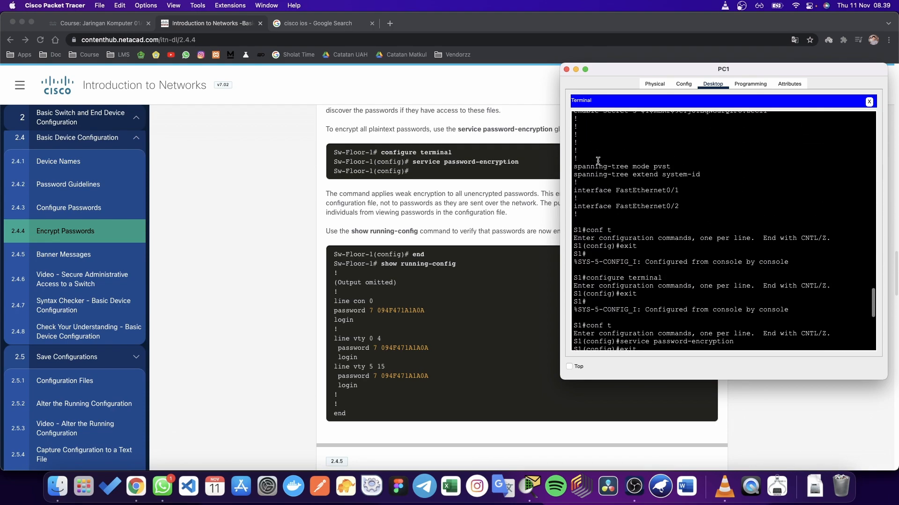
scroll(598, 160, "up", 3)
left_click_drag(573, 149, 704, 149)
scroll(663, 234, "down", 10)
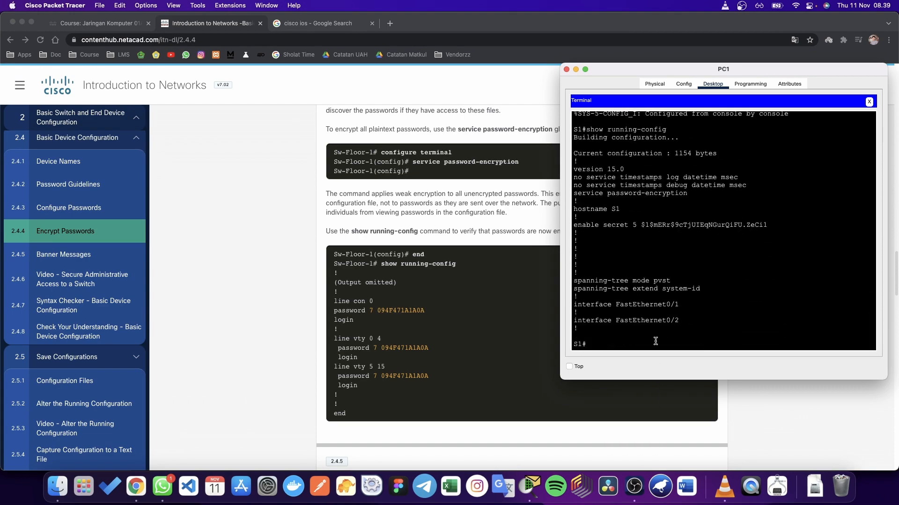
left_click(496, 353)
scroll(492, 351, "down", 10)
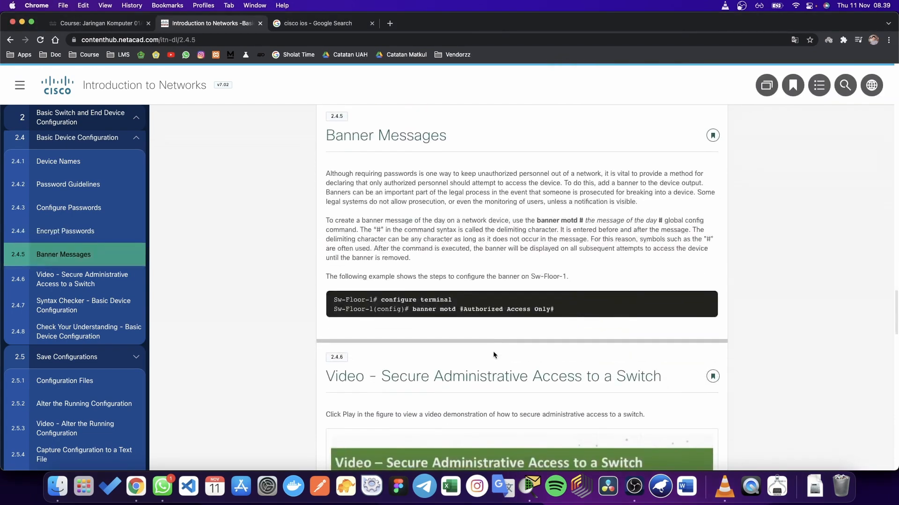
scroll(493, 352, "down", 2)
scroll(493, 337, "down", 1)
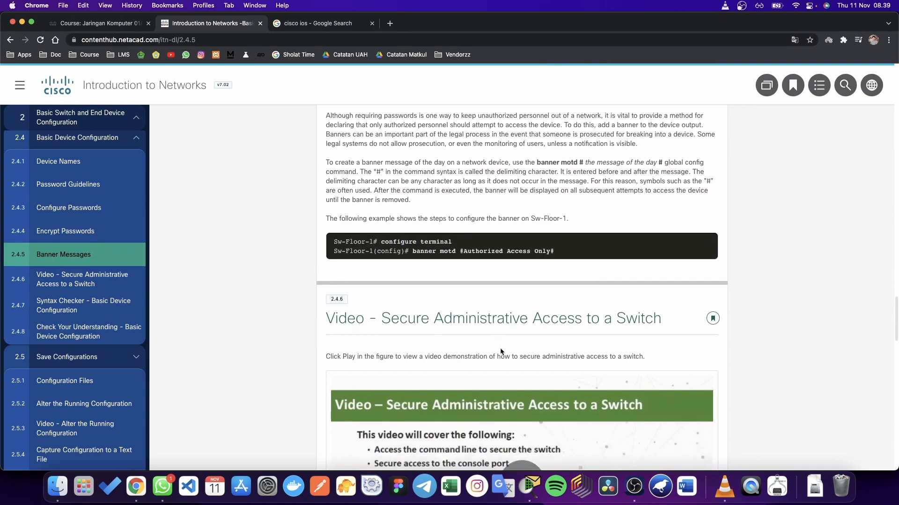
left_click_drag(554, 232, 412, 233)
key("ctrl+Up")
left_click(852, 388)
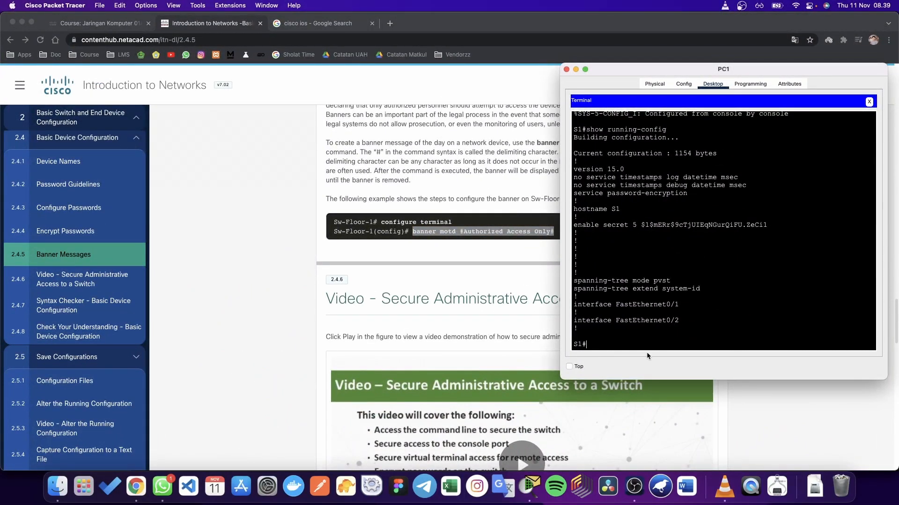
left_click(443, 237)
left_click(459, 237)
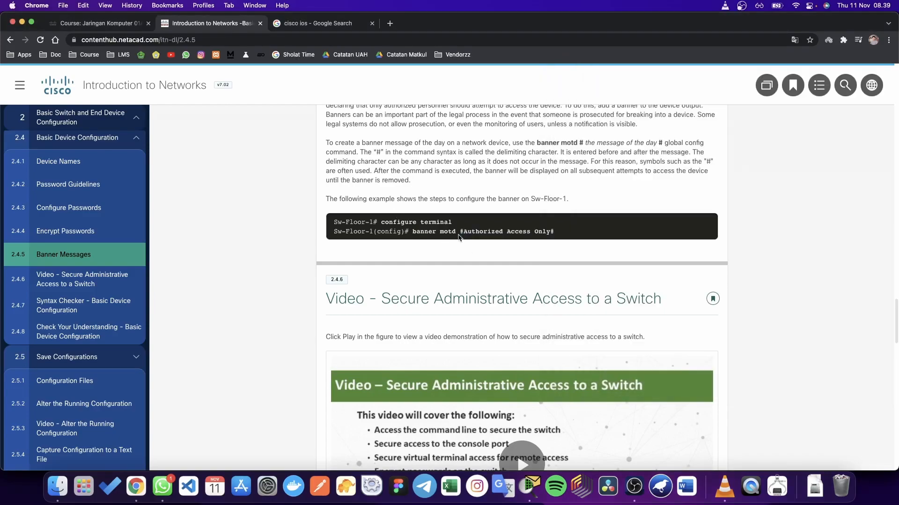
key("ctrl+Up")
left_click(782, 367)
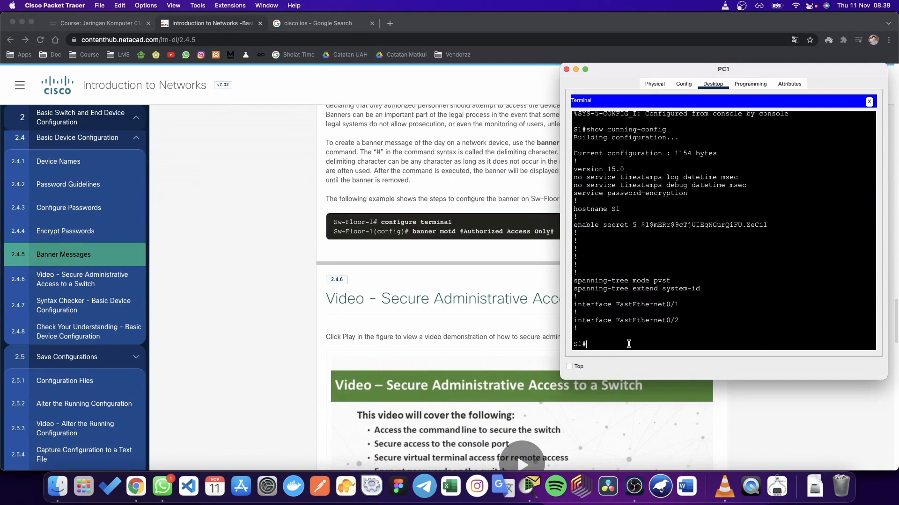
Step: Set the message-of-the-day banner to 'Ini Contohnya' in global configuration mode
type("conf t")
key("Return")
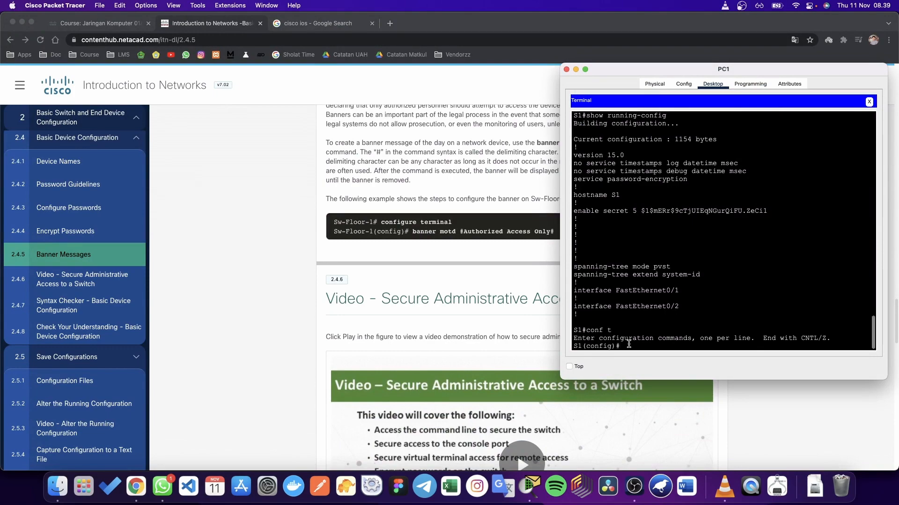
type("banner motd #")
type("Ini Contohnya#")
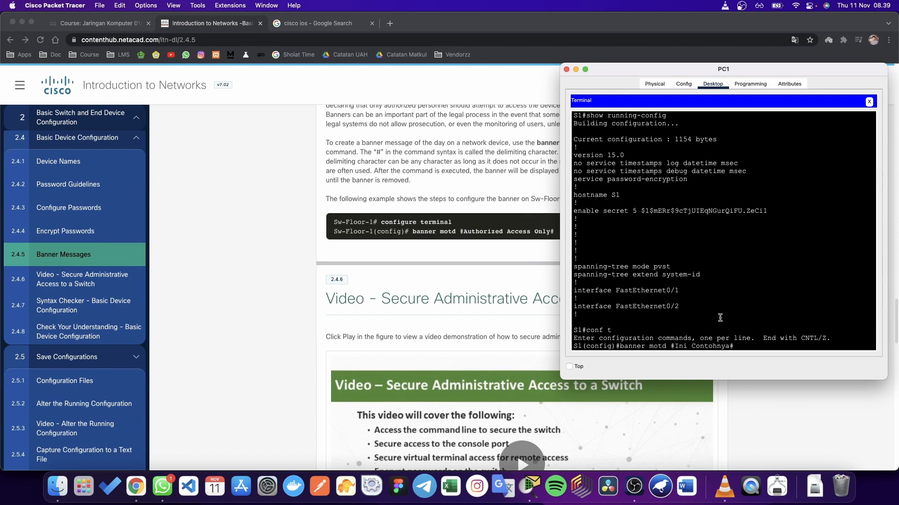
key("Return")
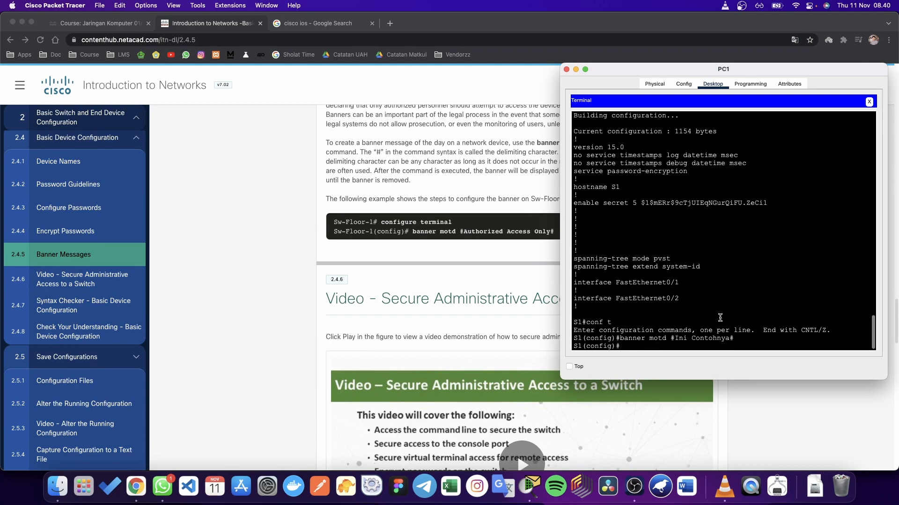
Step: Exit the console session, reconnect to see the banner, and enter enable with its password
type("exit")
key("Return")
type("ex")
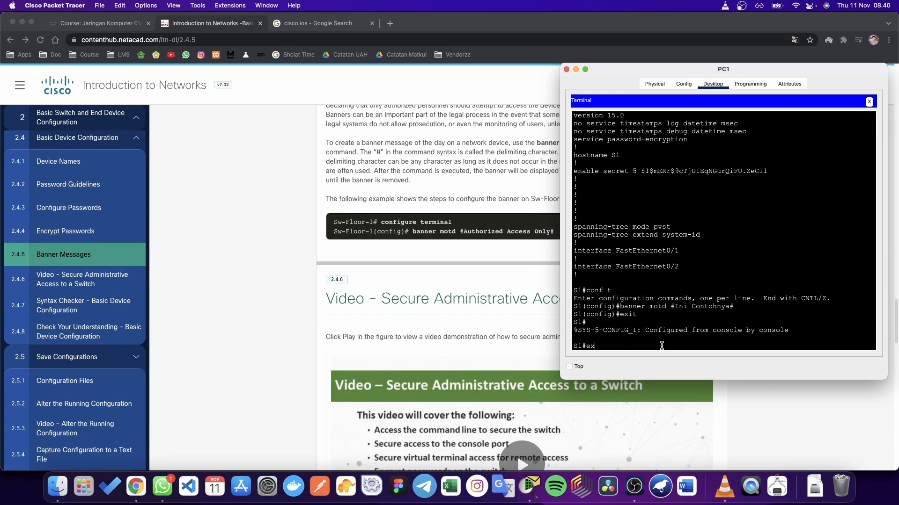
type("it")
key("Return")
key("Return")
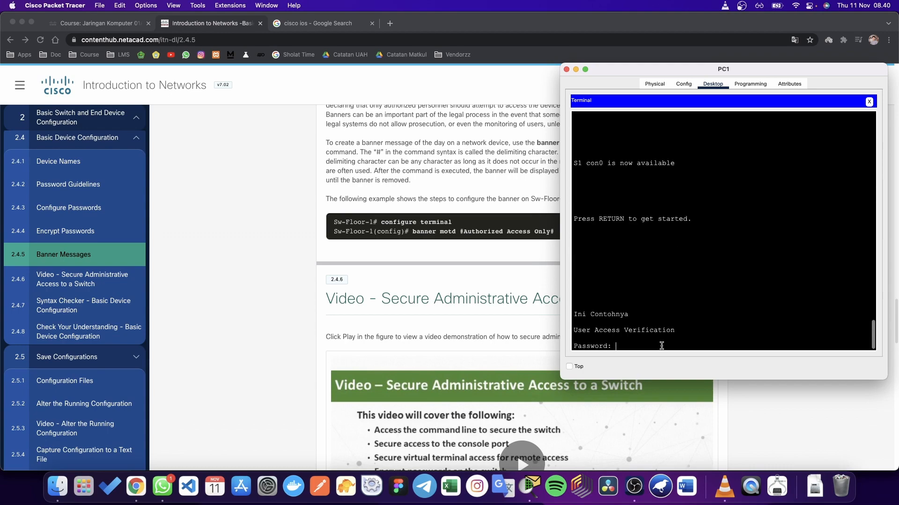
left_click_drag(574, 315, 632, 314)
left_click(626, 346)
key("Return")
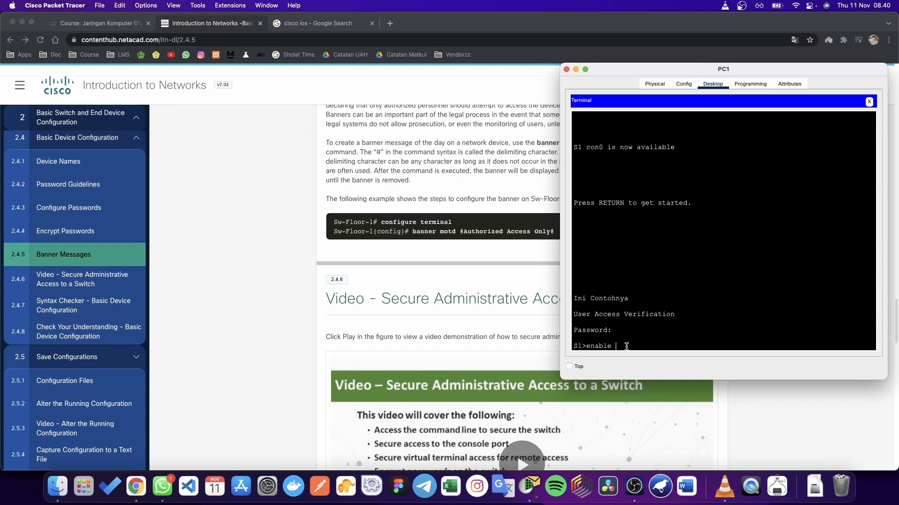
type("enable")
key("Return")
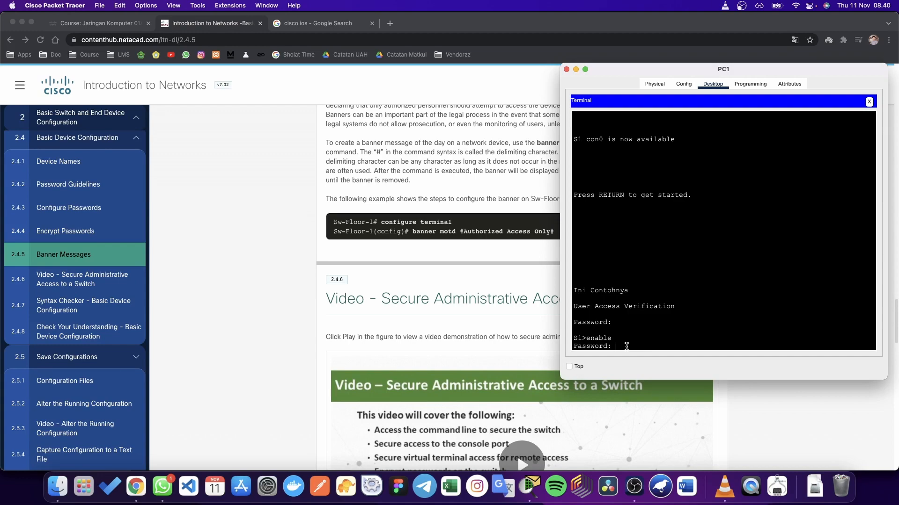
key("Return")
Step: Scroll past 2.4.8 and advance to topic 2.5.1 Configuration Files via Save Configurations
left_click(245, 297)
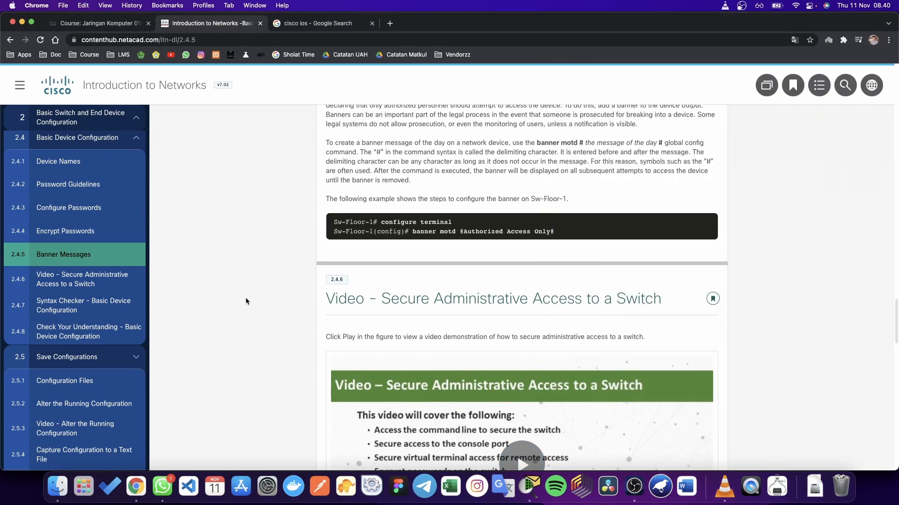
scroll(245, 297, "down", 5)
scroll(246, 296, "down", 2)
scroll(245, 297, "up", 8)
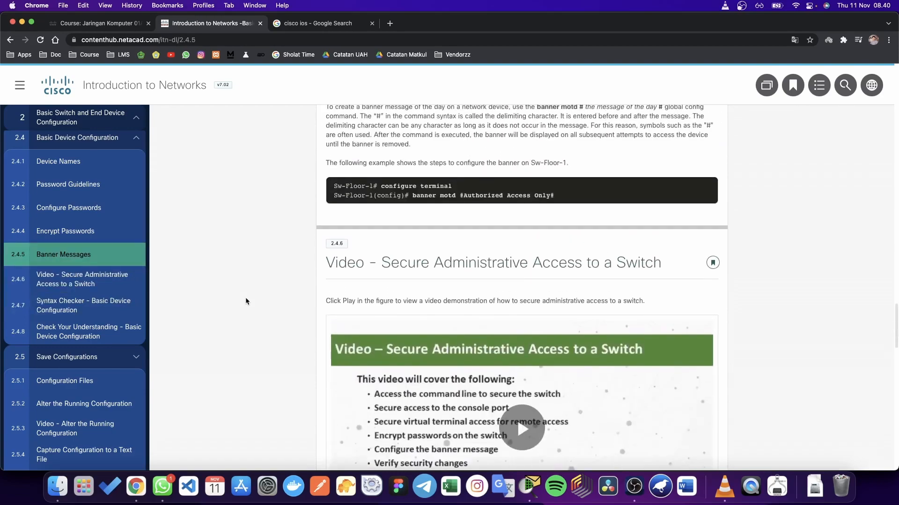
scroll(246, 300, "down", 15)
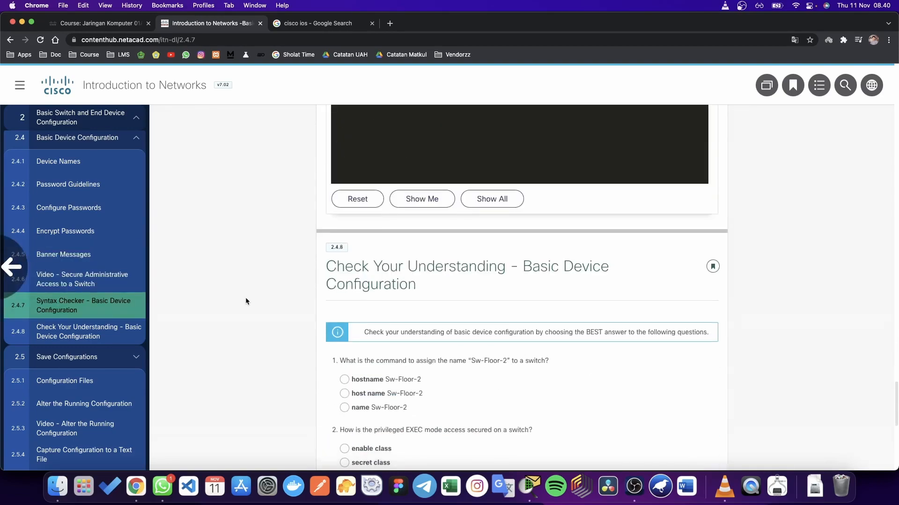
scroll(246, 301, "down", 4)
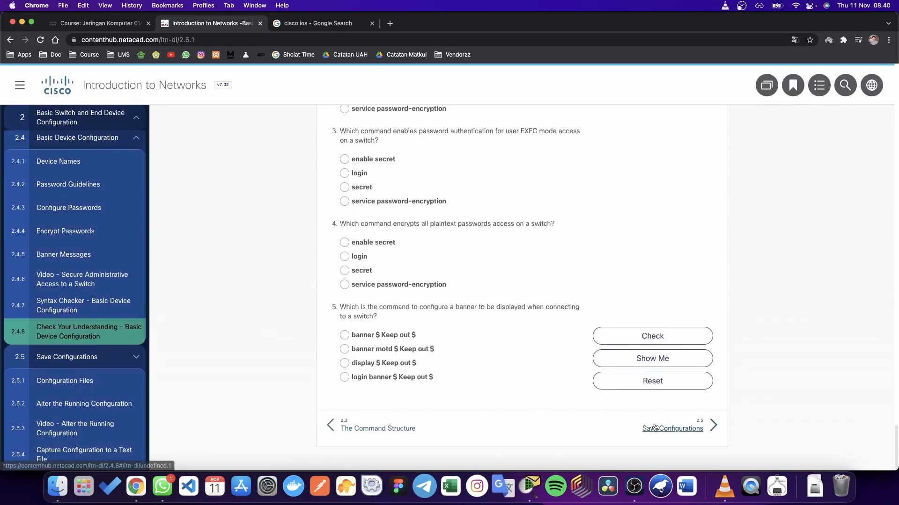
left_click(658, 425)
scroll(471, 245, "down", 3)
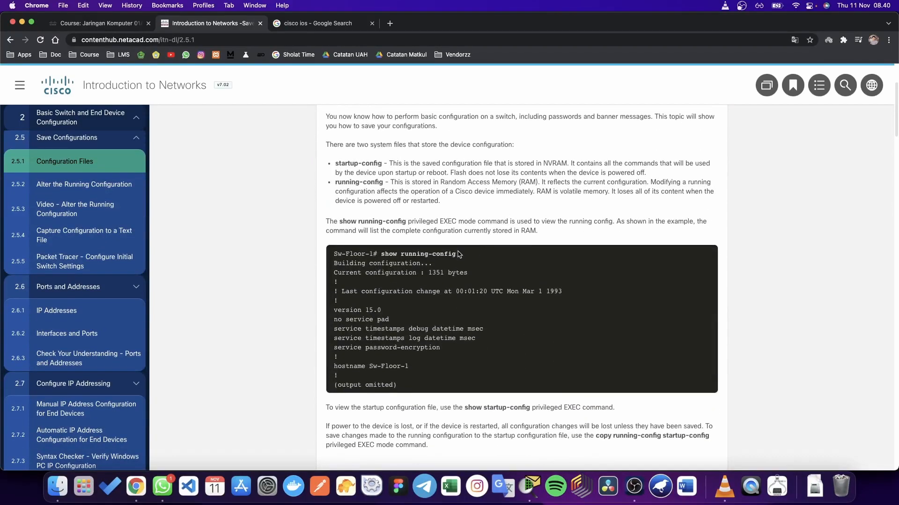
scroll(457, 251, "up", 1)
key("ctrl+Up")
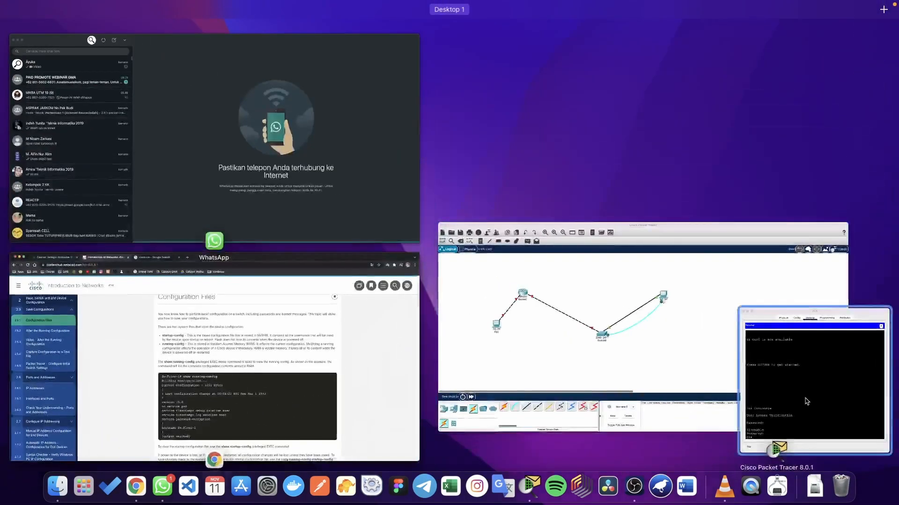
Step: Enter 'startup-config' alone at the S1# prompt, which starts a hostname lookup
left_click(807, 401)
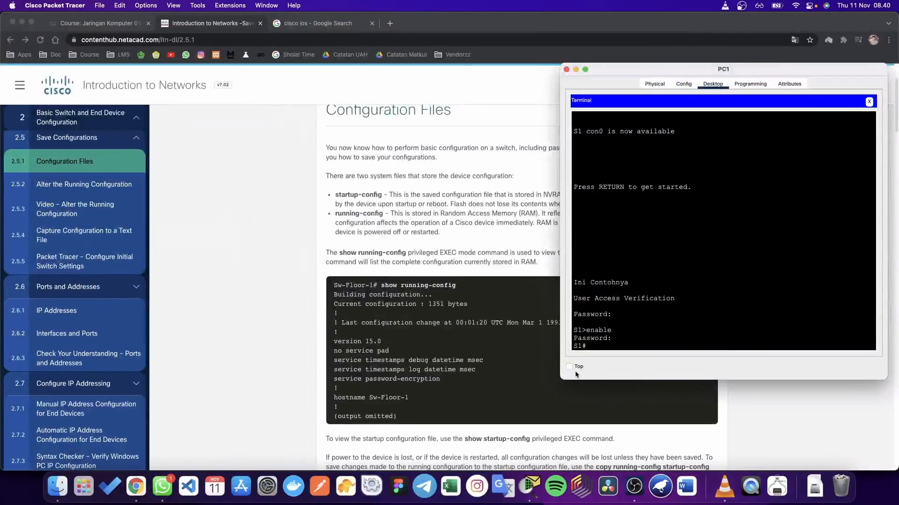
scroll(524, 383, "down", 6)
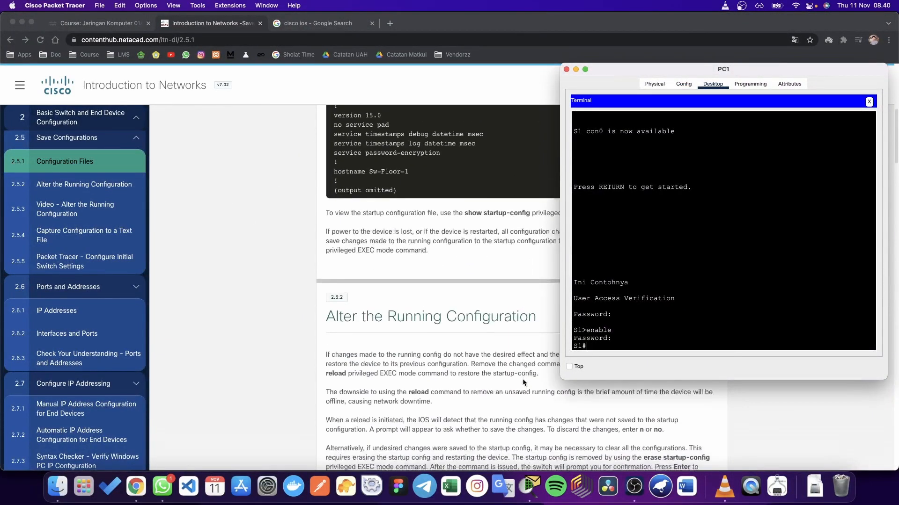
scroll(524, 382, "up", 8)
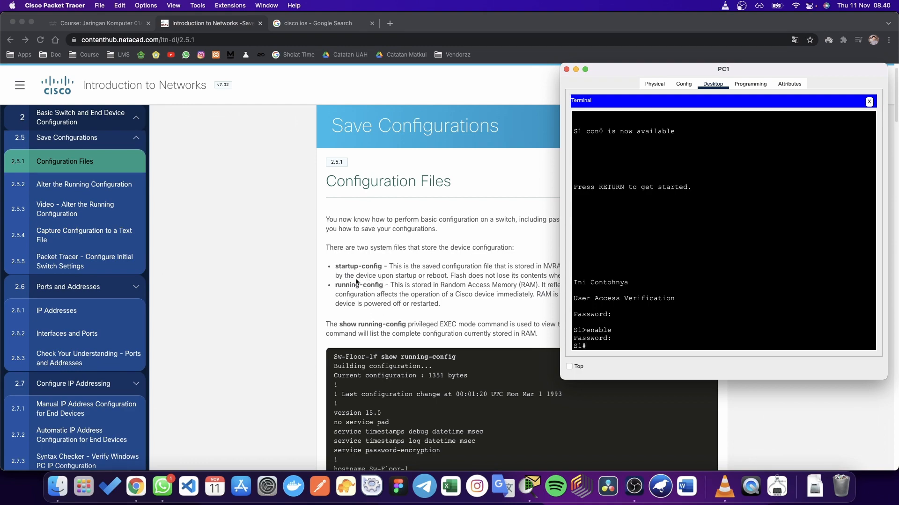
type("startup-config")
key("Return")
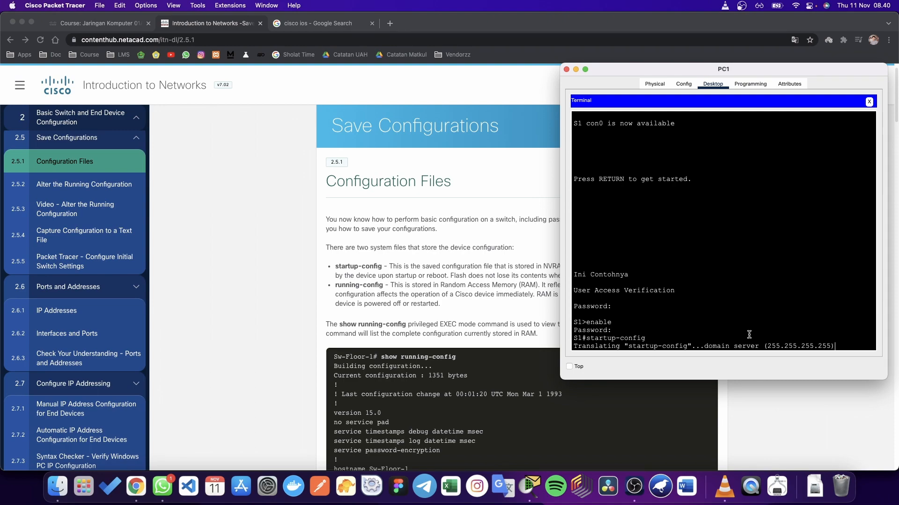
left_click(553, 307)
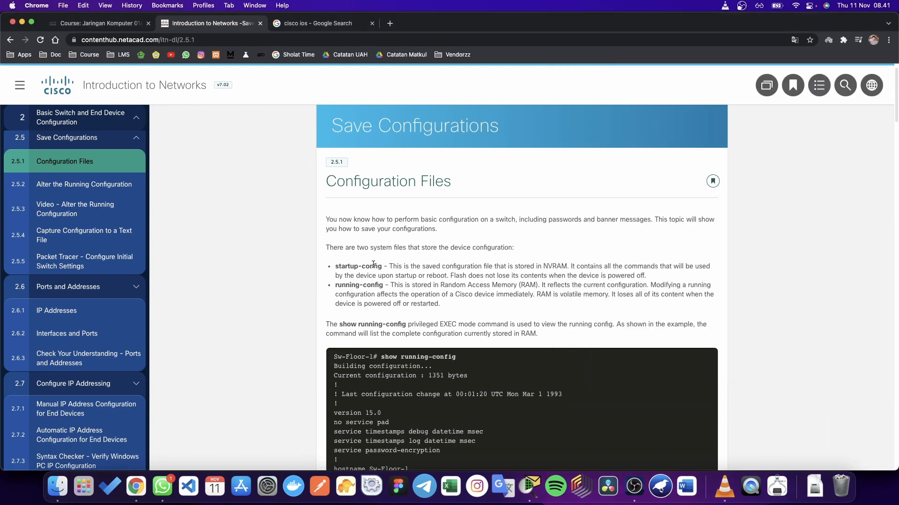
left_click_drag(383, 266, 338, 266)
scroll(341, 266, "down", 2)
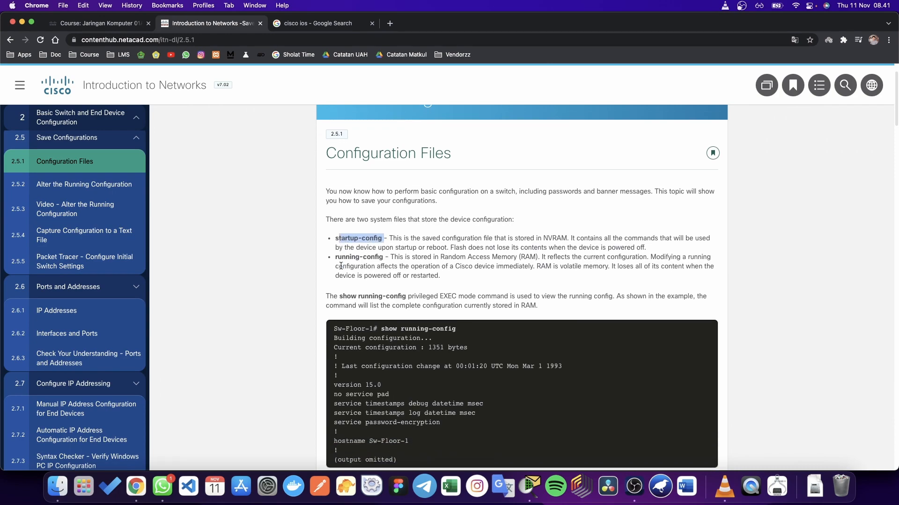
scroll(341, 266, "down", 6)
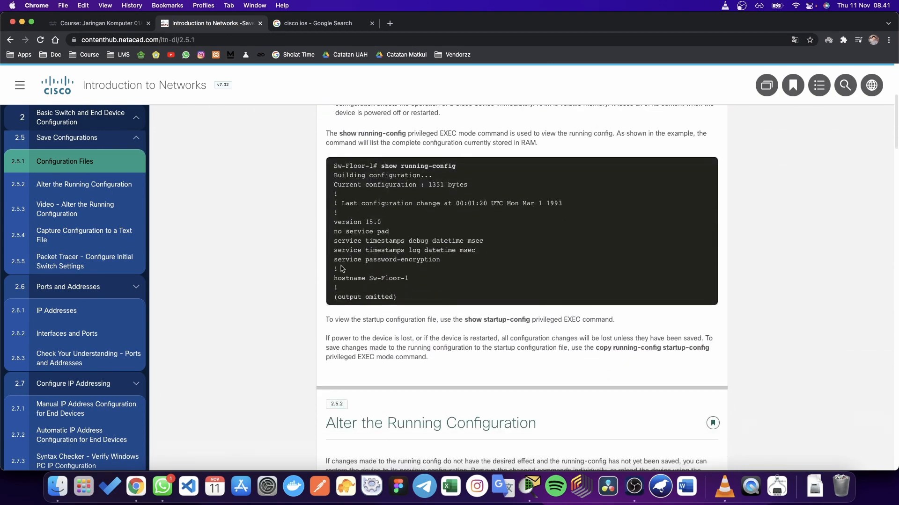
scroll(341, 268, "down", 15)
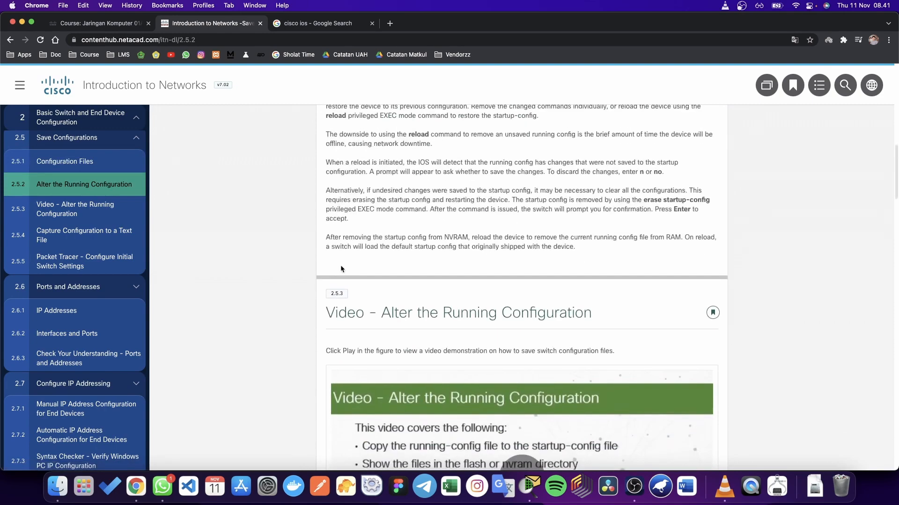
scroll(340, 266, "down", 4)
scroll(341, 266, "up", 5)
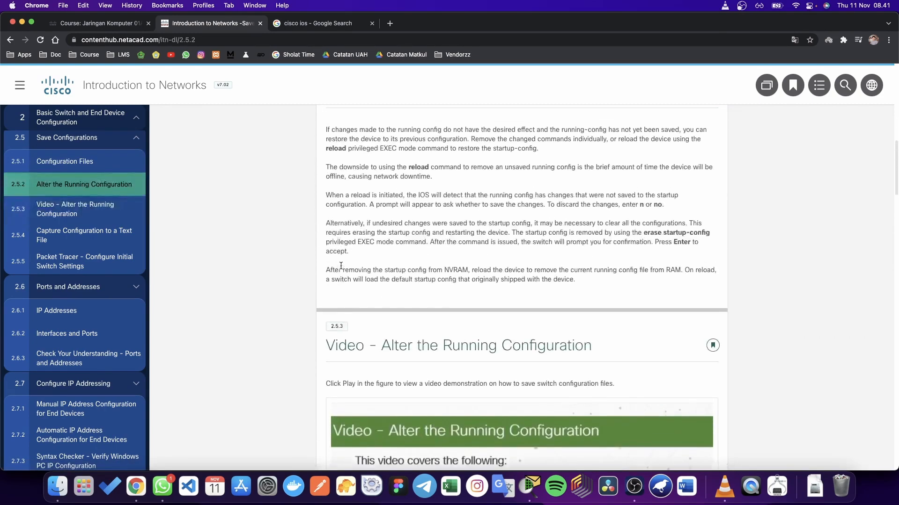
scroll(341, 269, "up", 10)
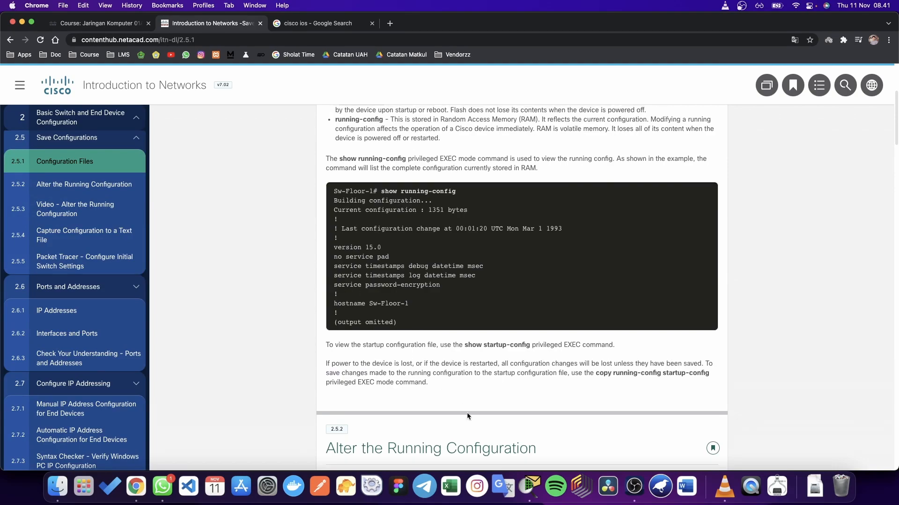
key("ctrl+Up")
left_click(821, 364)
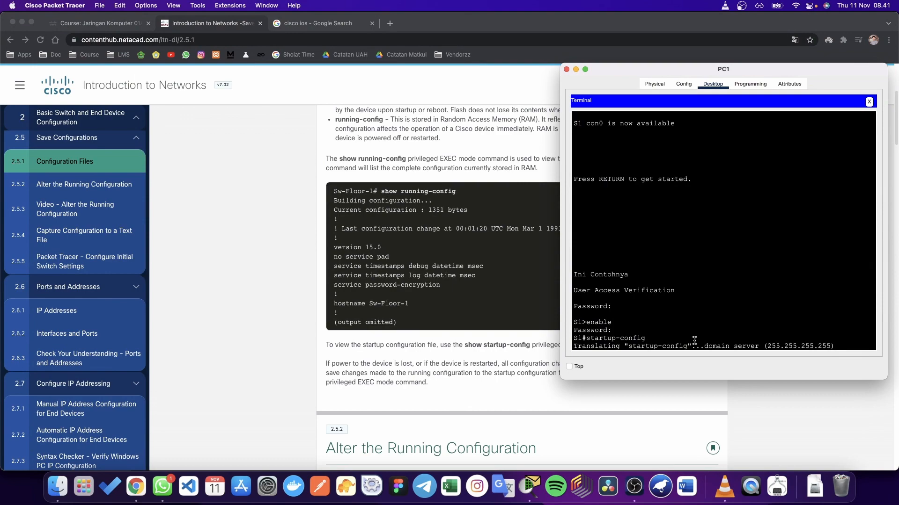
Step: Highlight the startup-config entry and its 'Translating' hostname-lookup output in S1's console
key("fn+c")
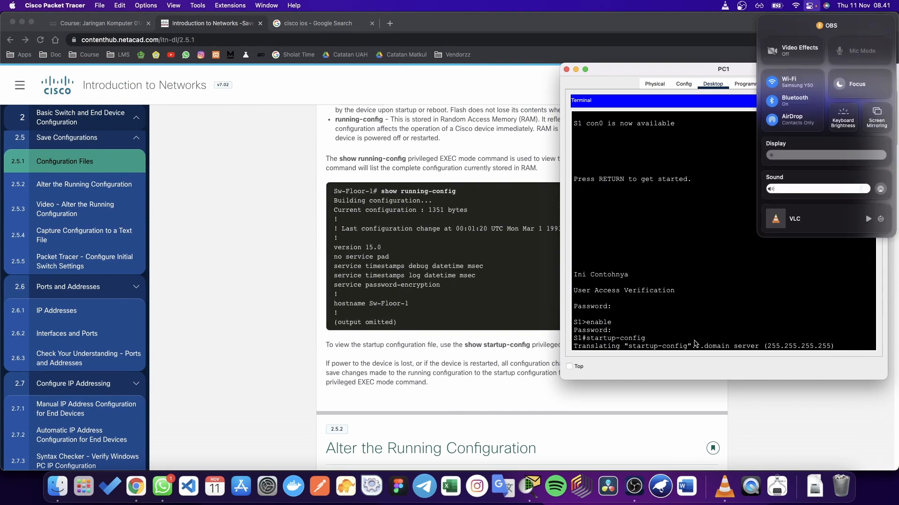
left_click(746, 331)
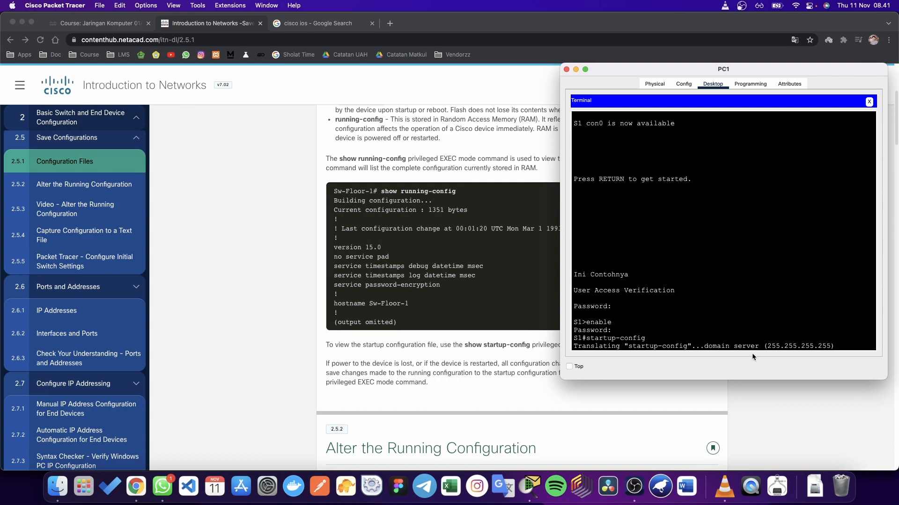
left_click_drag(627, 345, 834, 344)
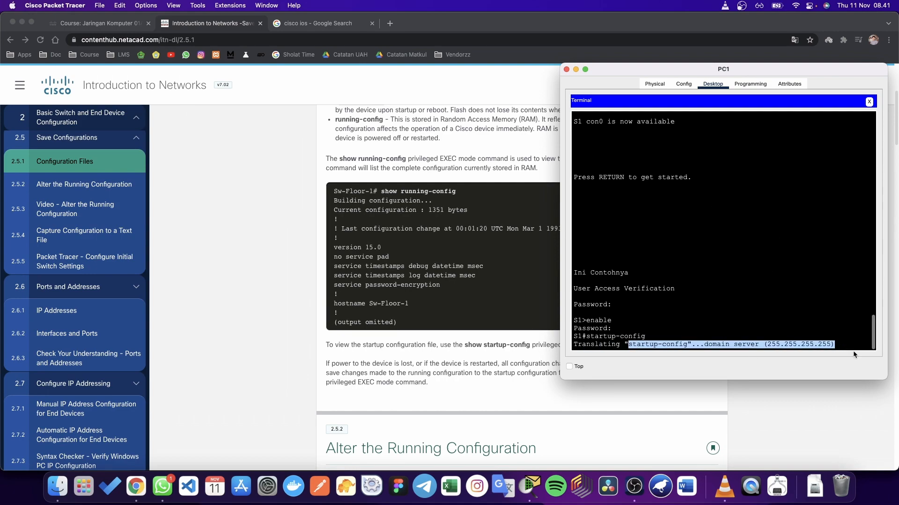
left_click_drag(587, 336, 650, 336)
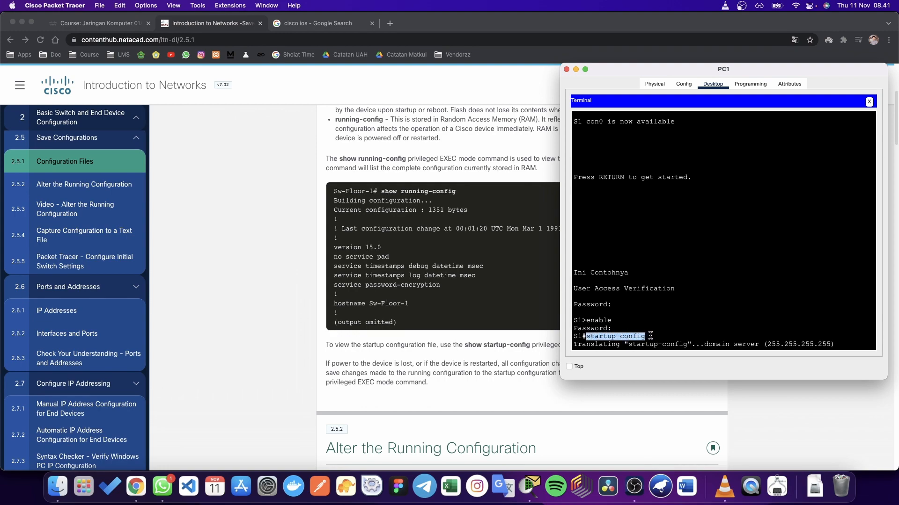
left_click(650, 336)
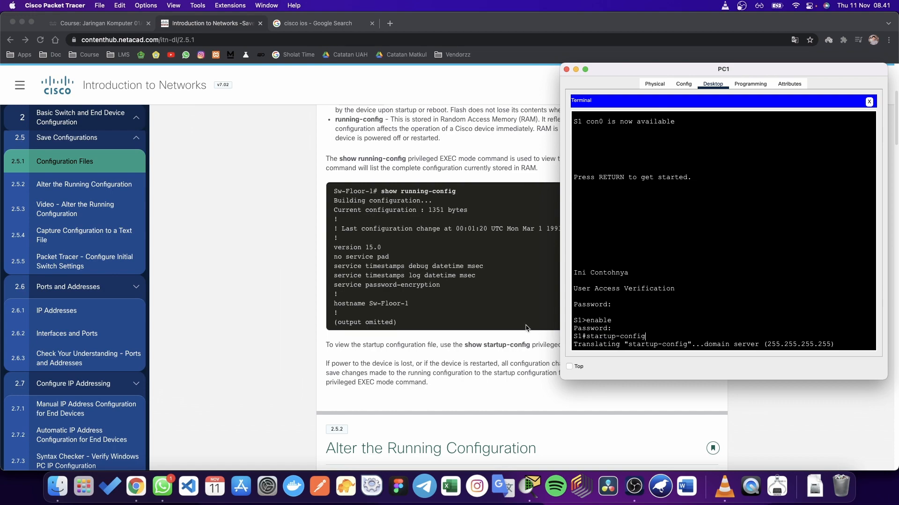
scroll(527, 329, "up", 1)
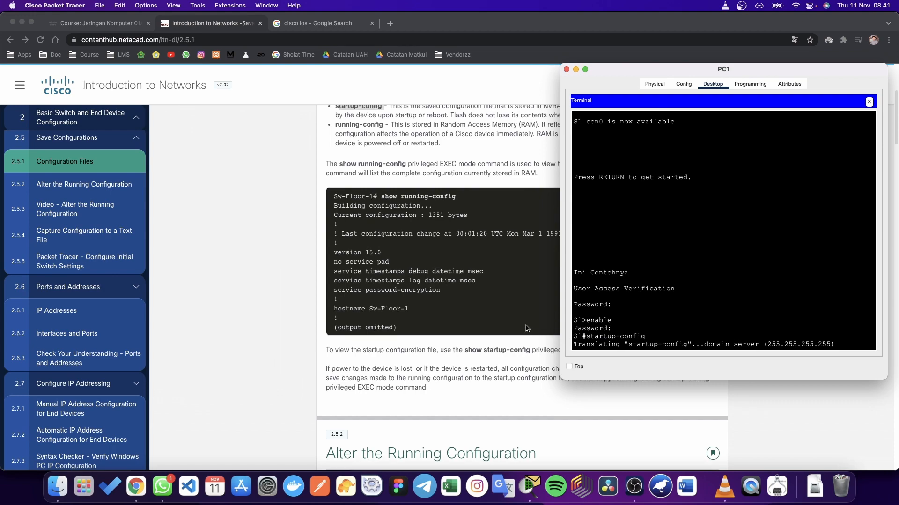
Step: Search Google for 'save configuration cisco' and highlight the snippet's copy running-config startup-config command
left_click(390, 23)
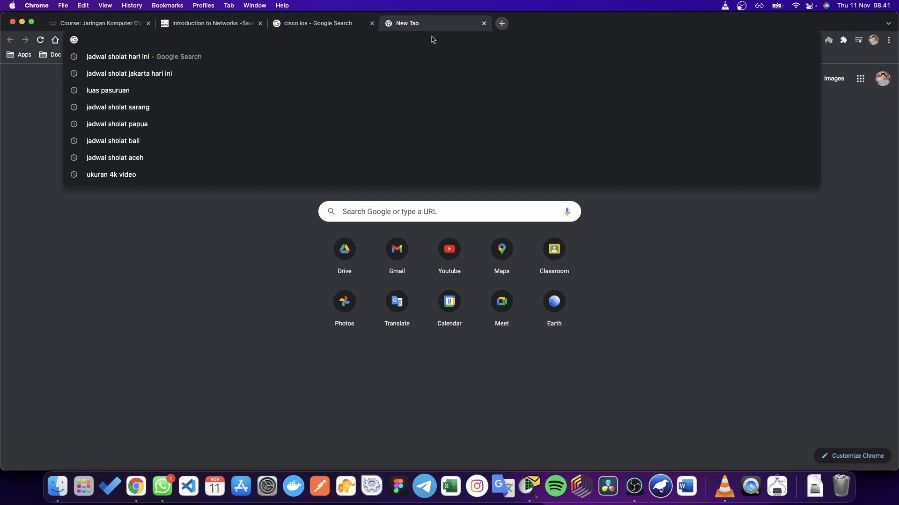
type("save con")
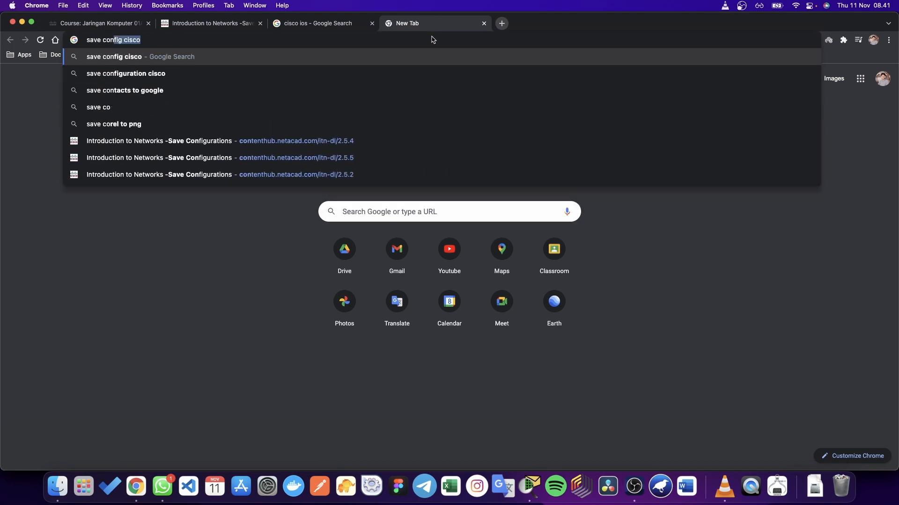
type("figuration")
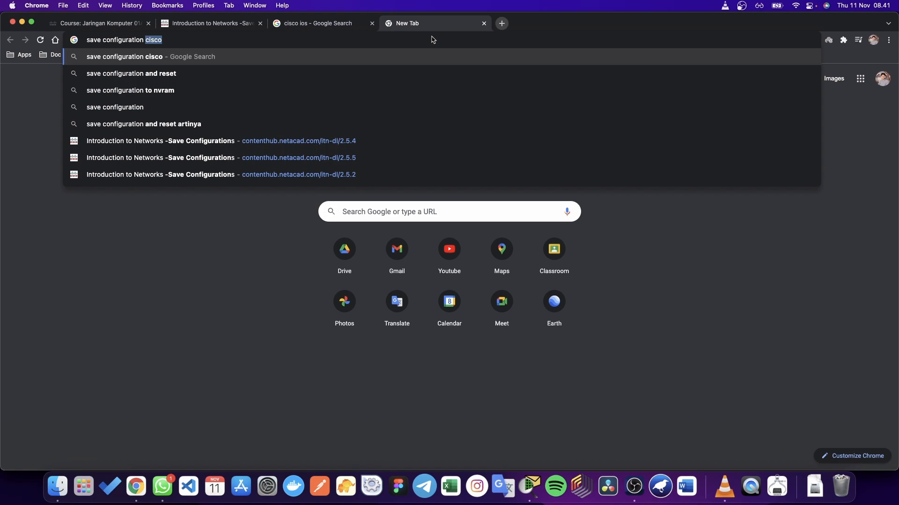
key("Return")
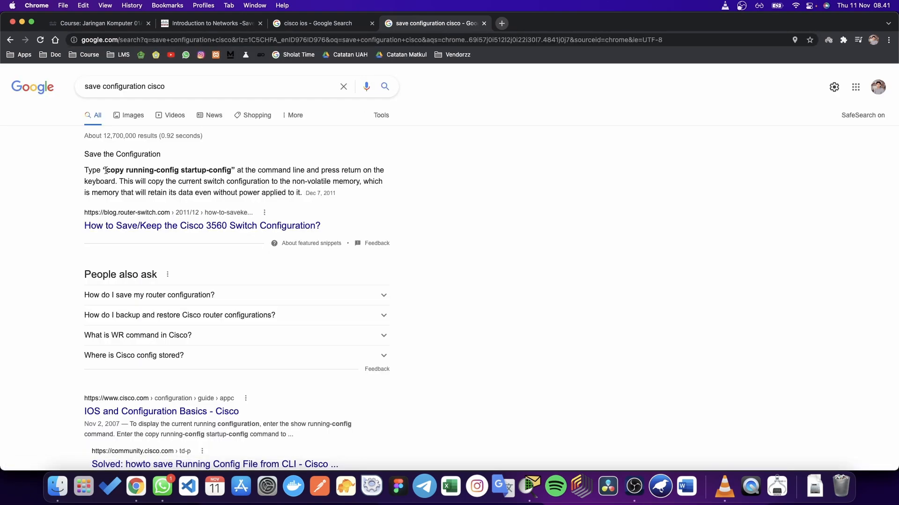
left_click_drag(106, 170, 231, 173)
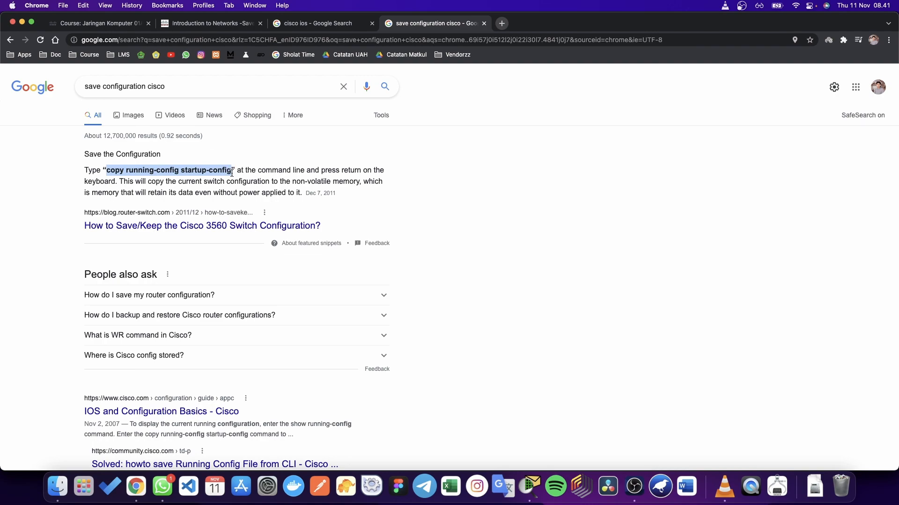
left_click(175, 178)
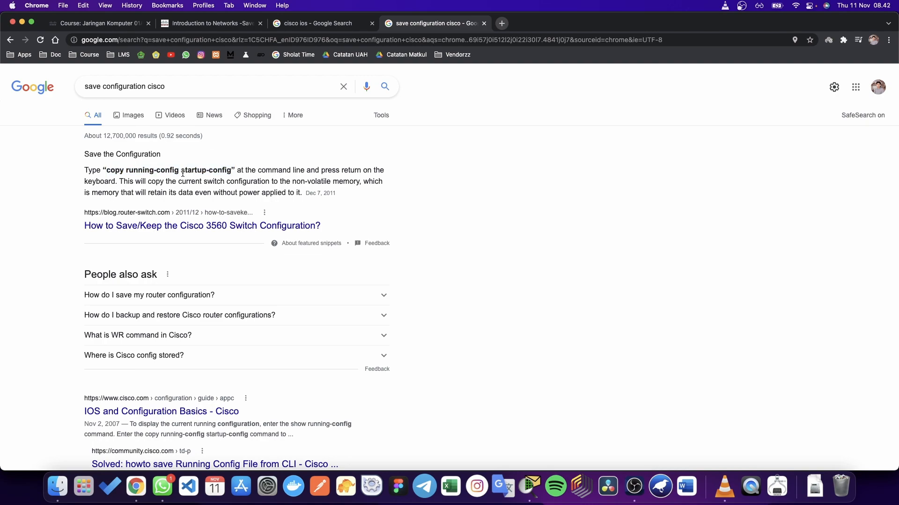
Step: Run copy running-config startup-config on S1, accepting the default destination filename
key("ctrl+Up")
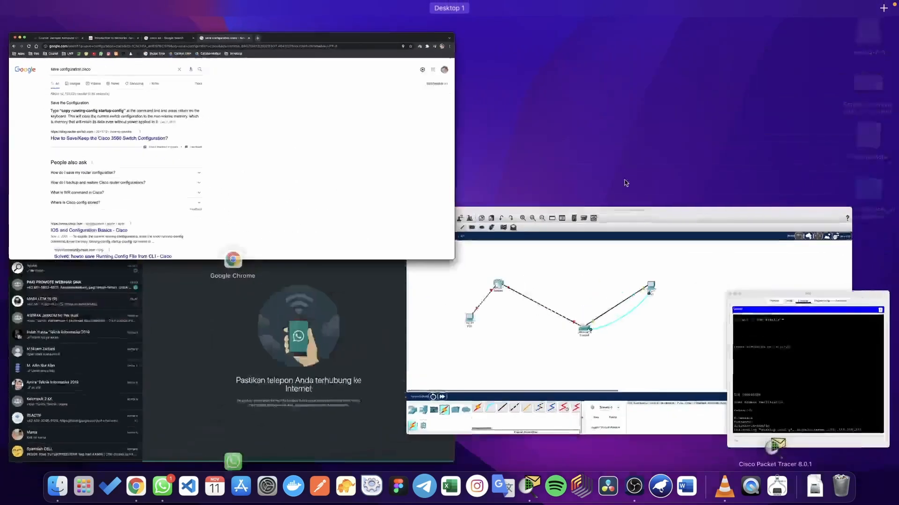
left_click(792, 350)
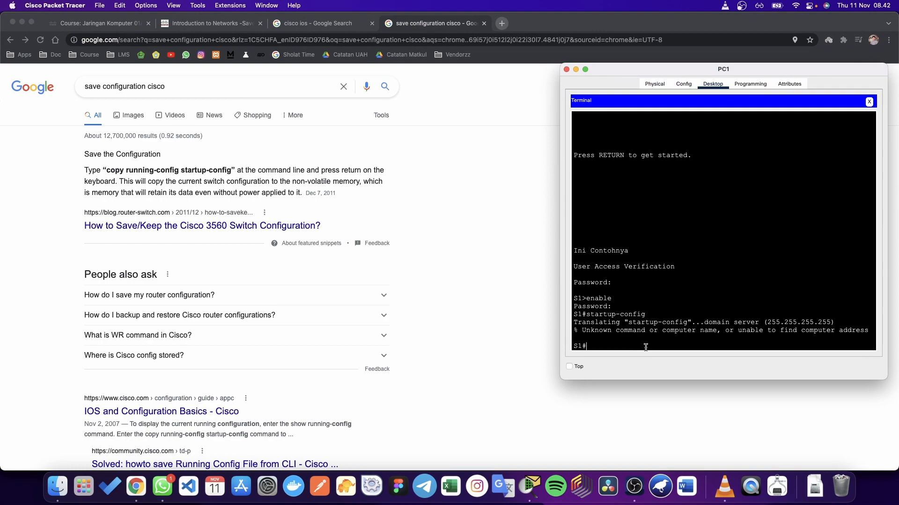
type("copy running-config startup")
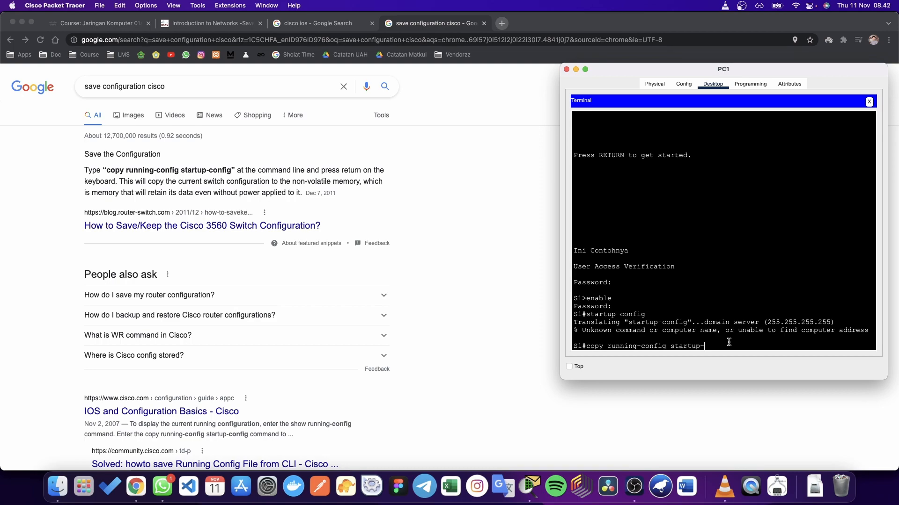
type("-config")
key("Return")
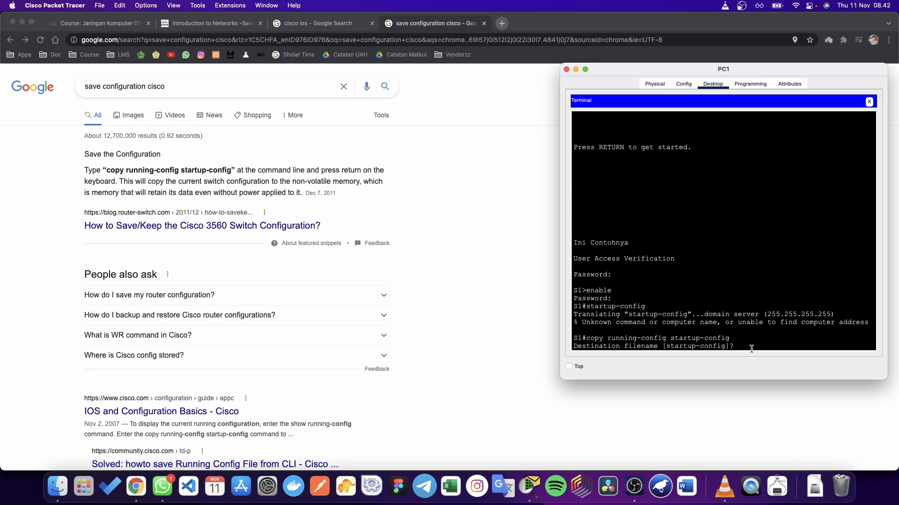
key("Return")
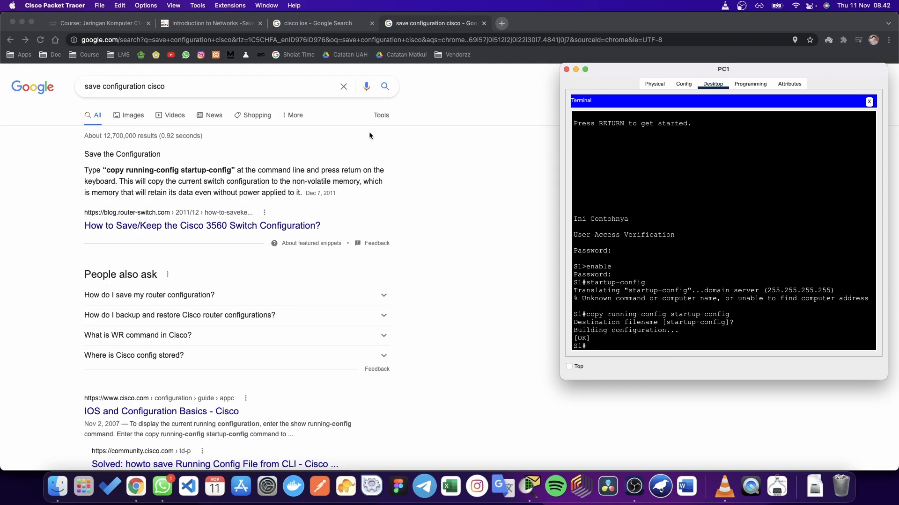
Step: Page through Ports and Addresses and Configure IP Addressing to section 2.7.4 Switch Virtual Interface Configuration
left_click(230, 23)
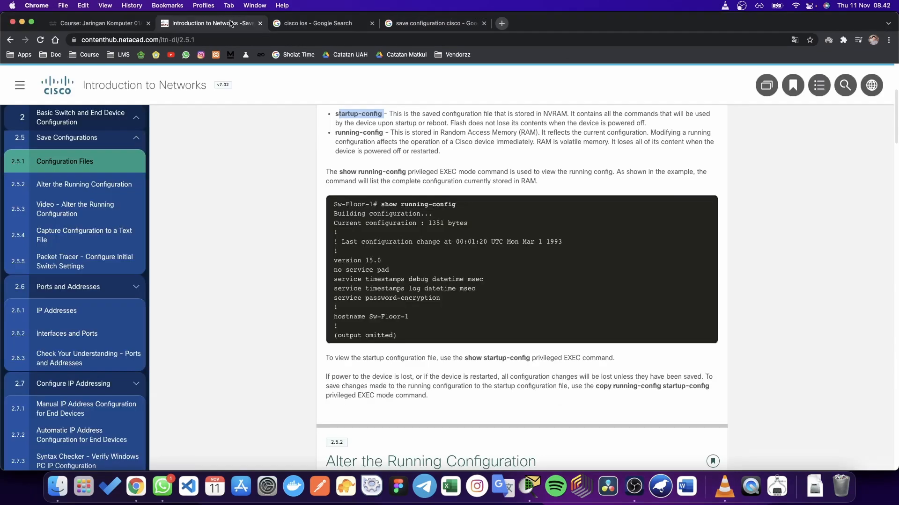
scroll(334, 272, "down", 20)
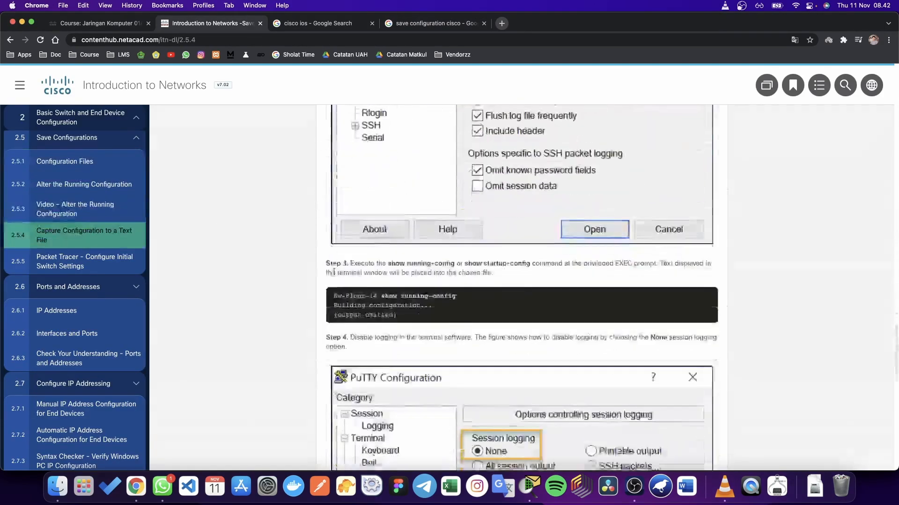
scroll(334, 272, "down", 10)
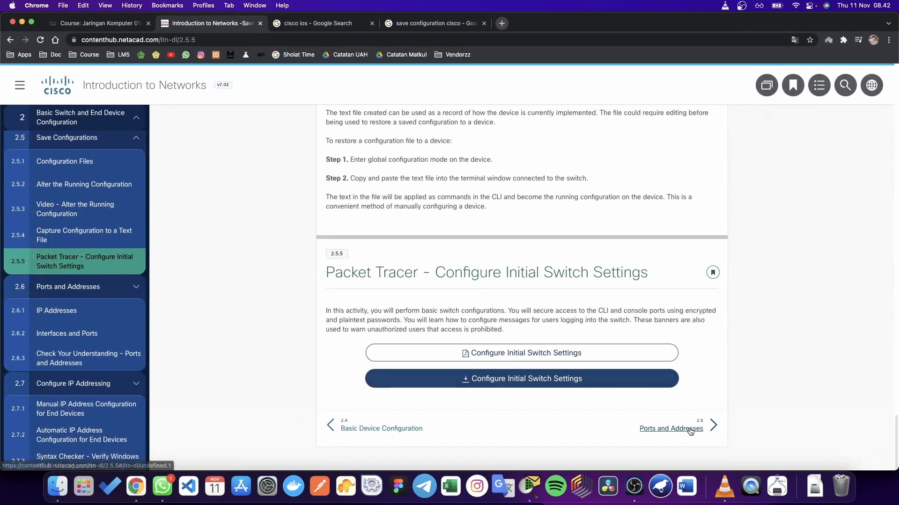
left_click(689, 430)
scroll(400, 383, "down", 5)
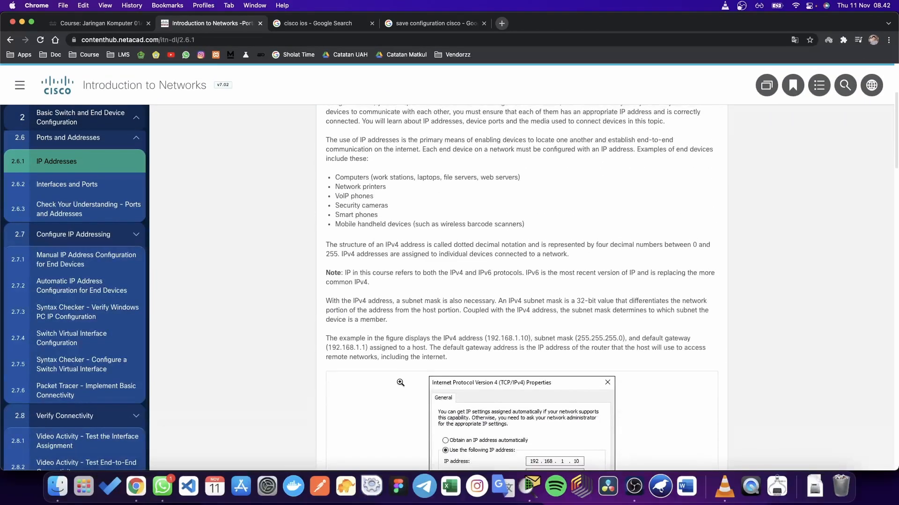
scroll(400, 383, "down", 20)
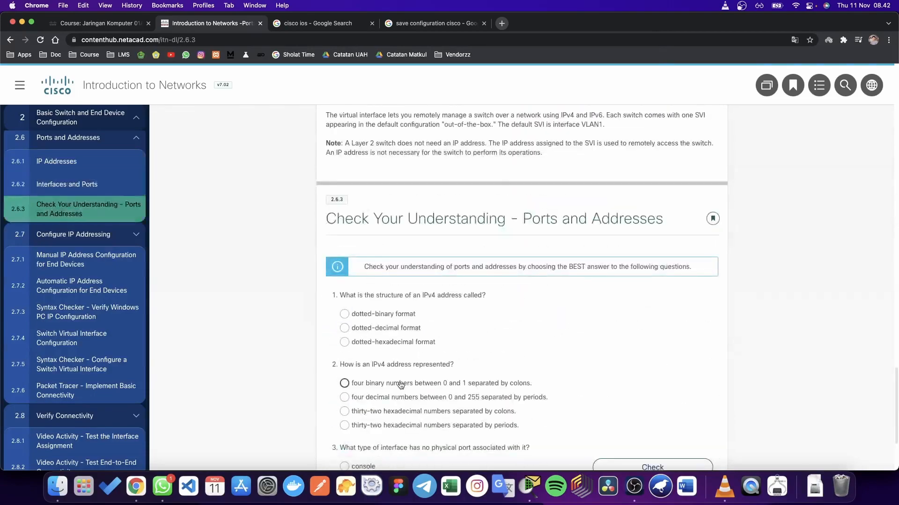
scroll(400, 383, "down", 3)
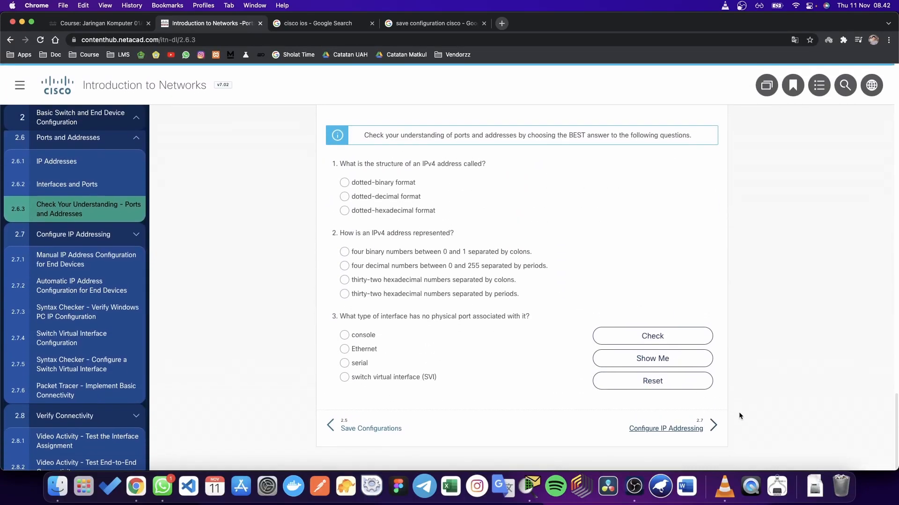
left_click(683, 428)
scroll(572, 348, "down", 6)
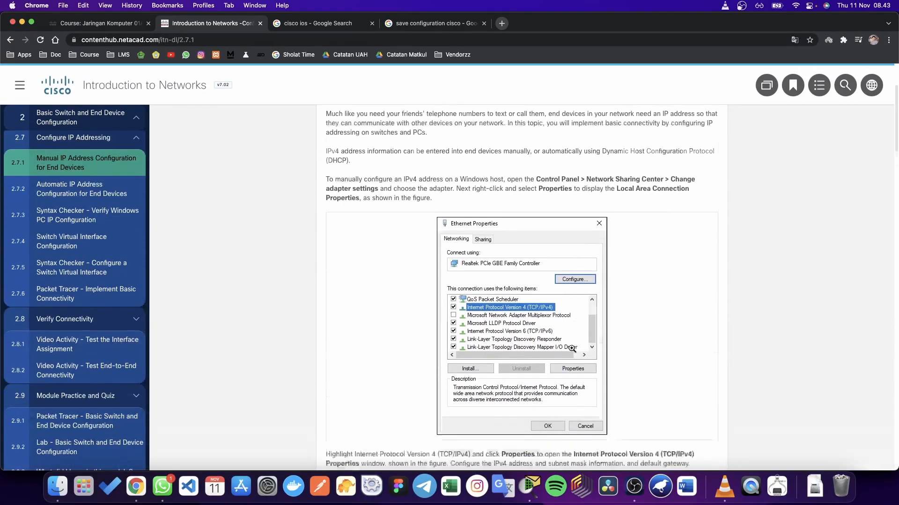
scroll(572, 348, "down", 20)
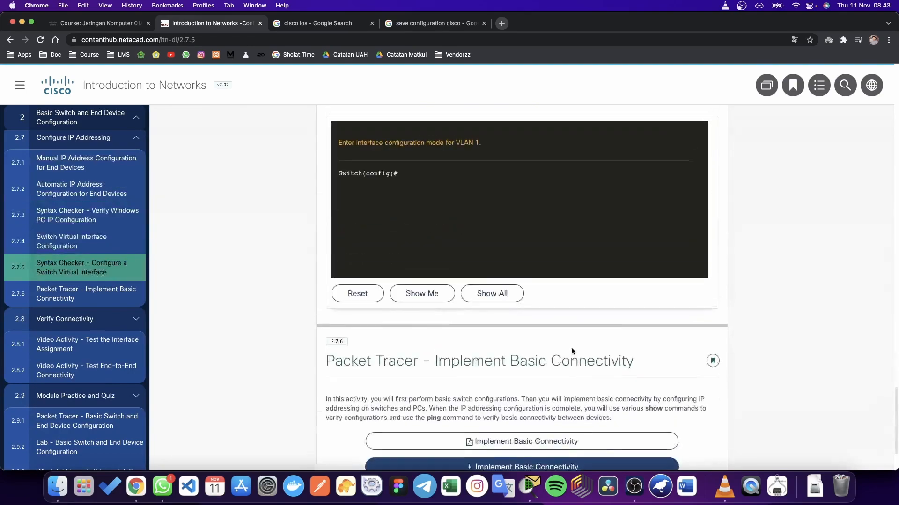
scroll(572, 351, "up", 6)
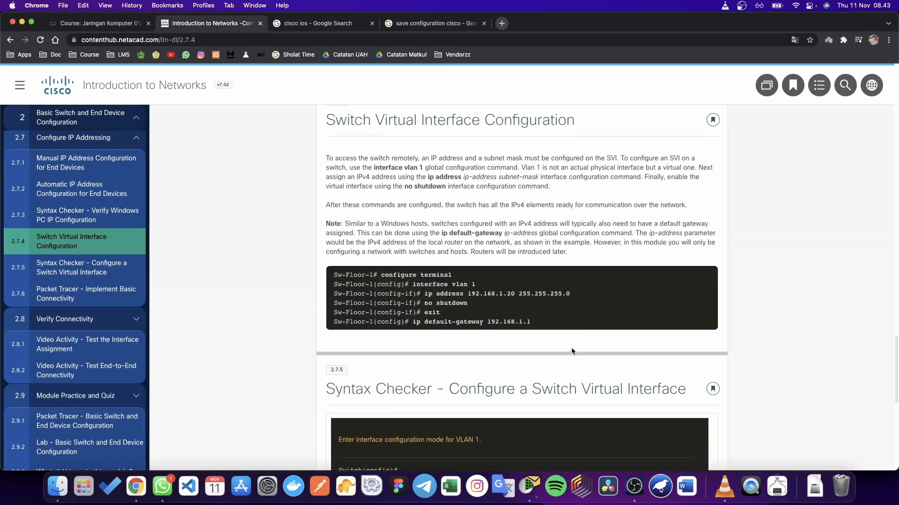
scroll(572, 351, "down", 2)
key("ctrl+Up")
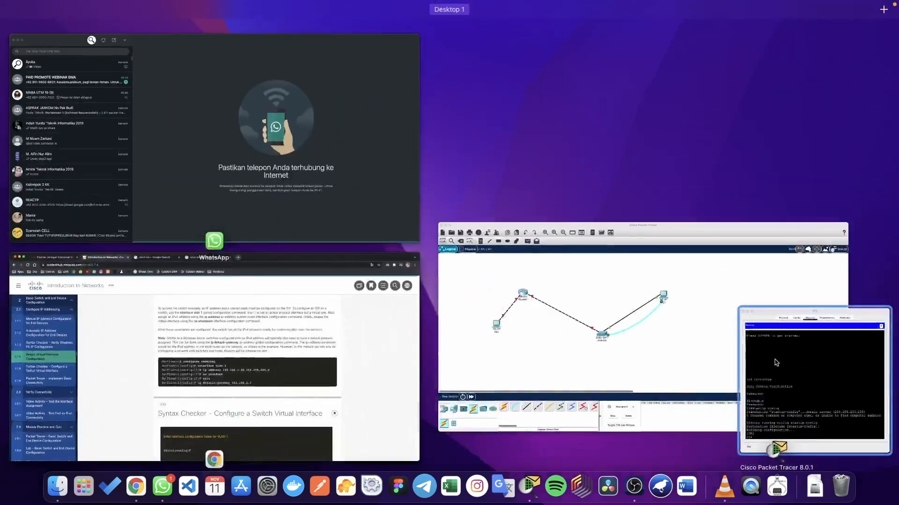
Step: Enter interface configuration for VLAN 1 on S1 via conf t and interface vlan 1
left_click(776, 363)
scroll(457, 310, "down", 1)
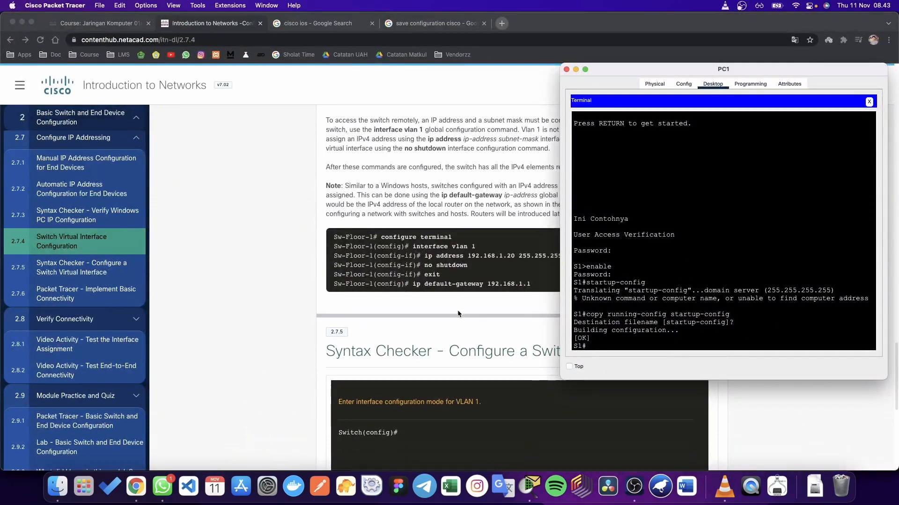
left_click_drag(725, 72, 753, 67)
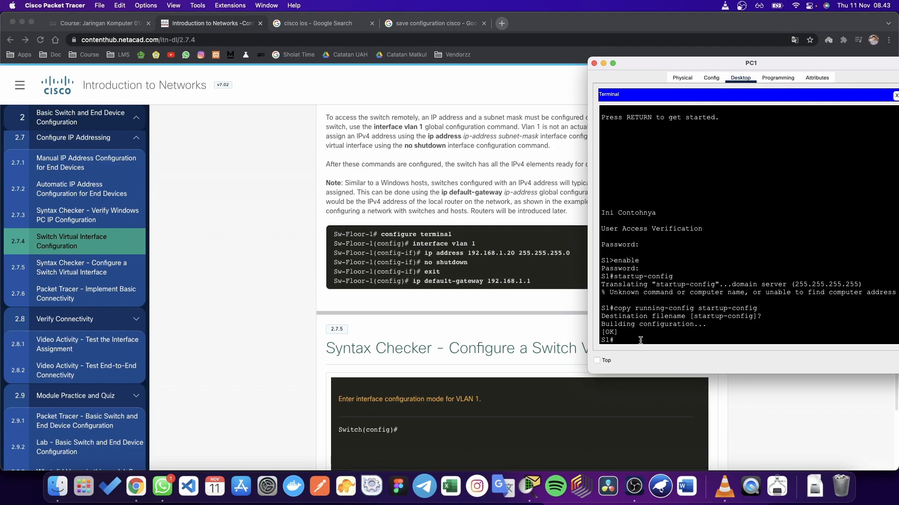
type("conf t")
key("Return")
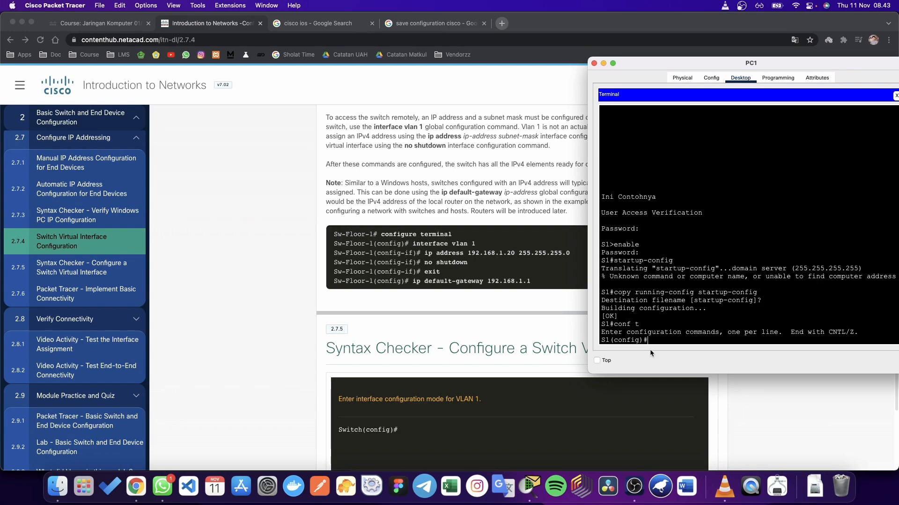
type("interface vlan 1")
key("Return")
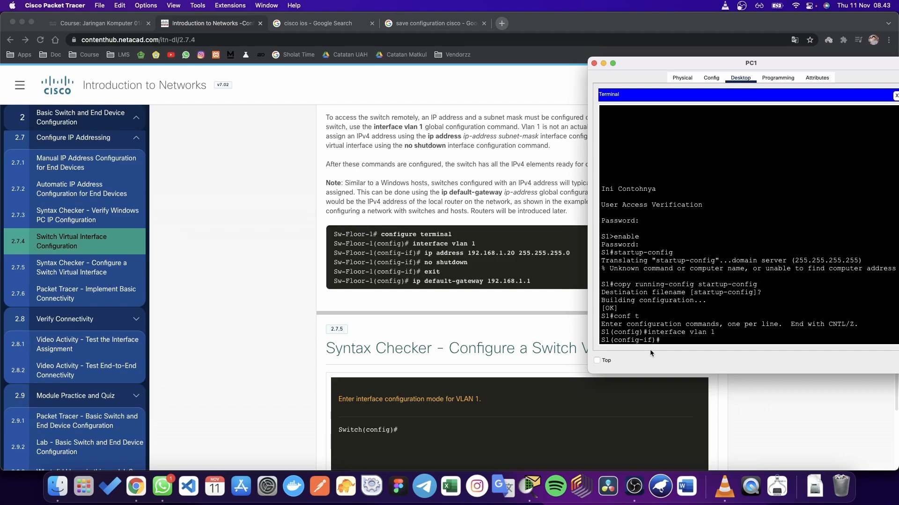
Step: Assign VLAN 1 the IP address 192.168.1.20 with mask 255.255.255.0
type("ip addreess 192.168.1.20 255.255.255")
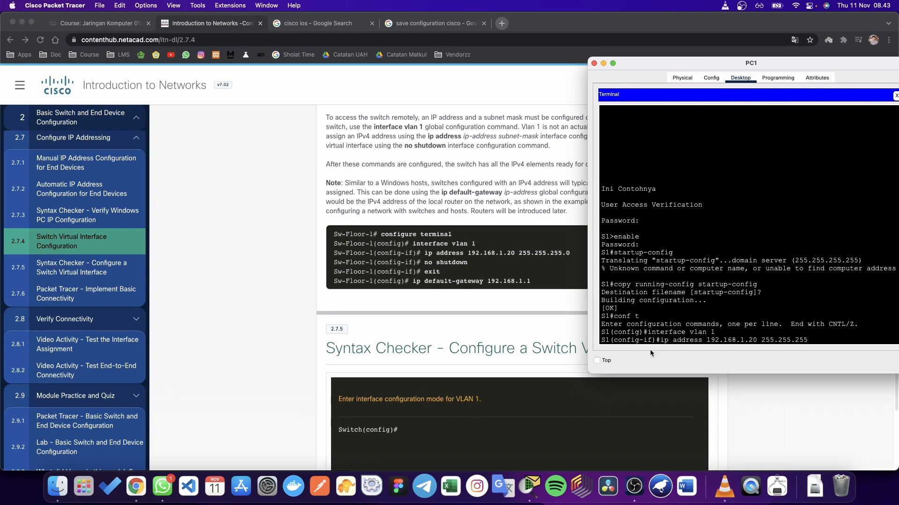
type(".0")
left_click_drag(660, 341, 818, 348)
left_click(725, 341)
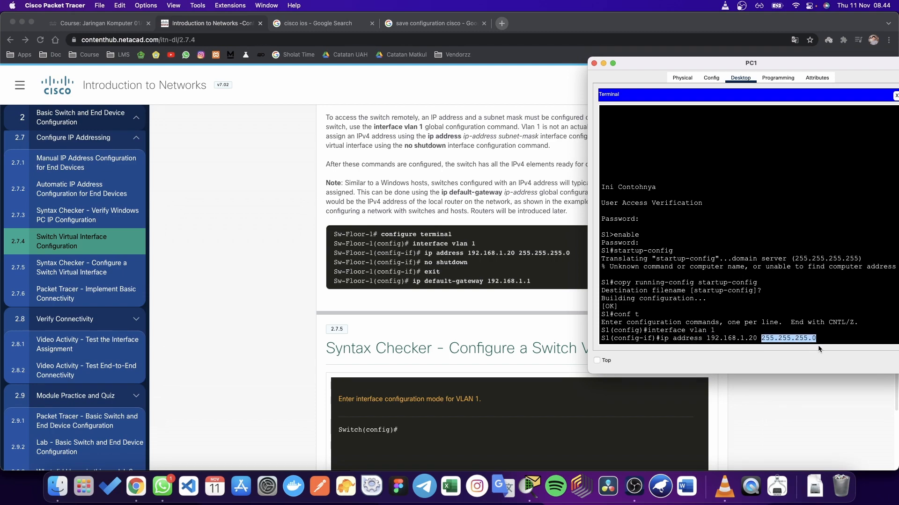
left_click(825, 339)
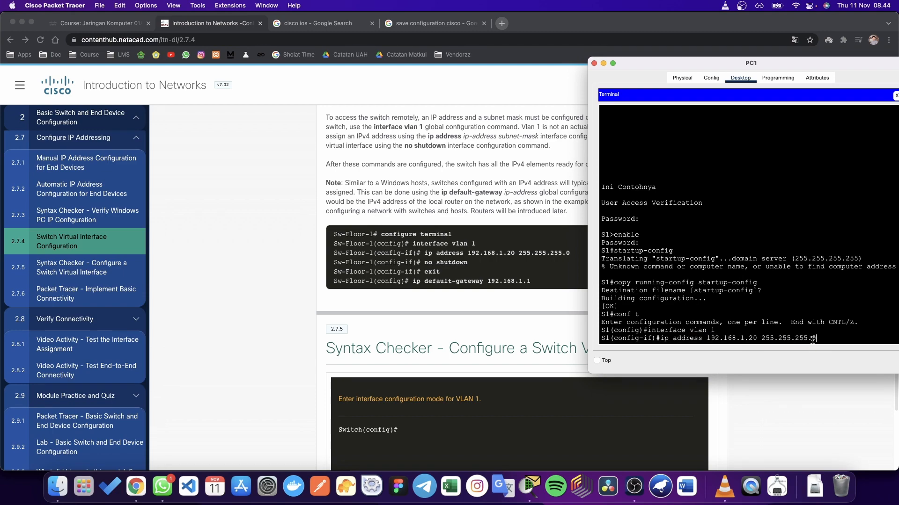
left_click_drag(761, 342, 800, 345)
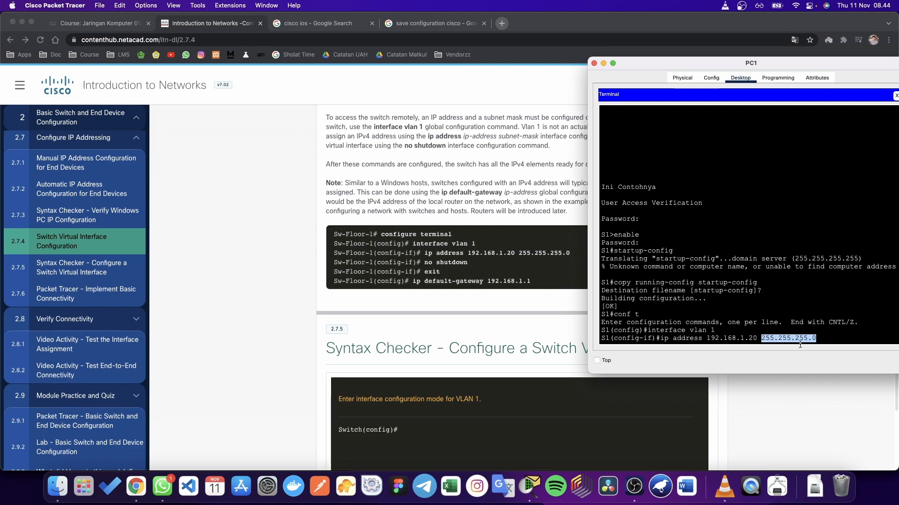
left_click(825, 340)
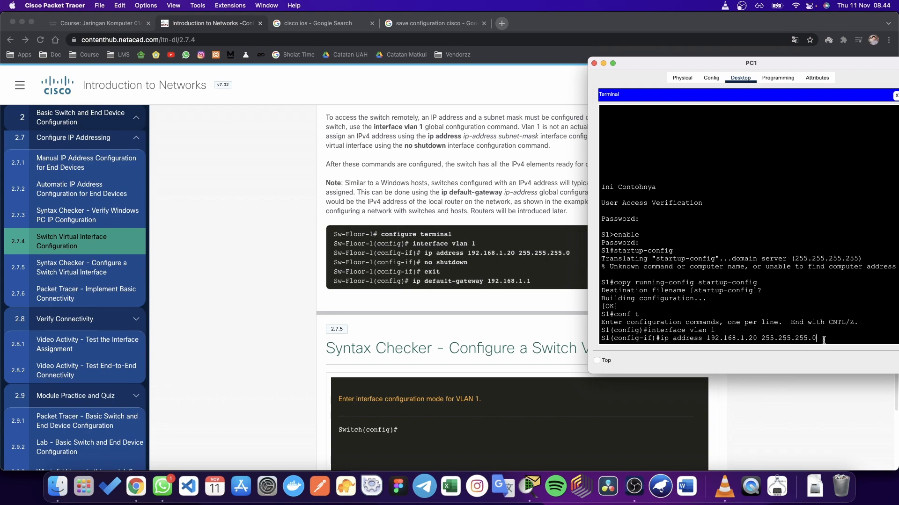
key("Return")
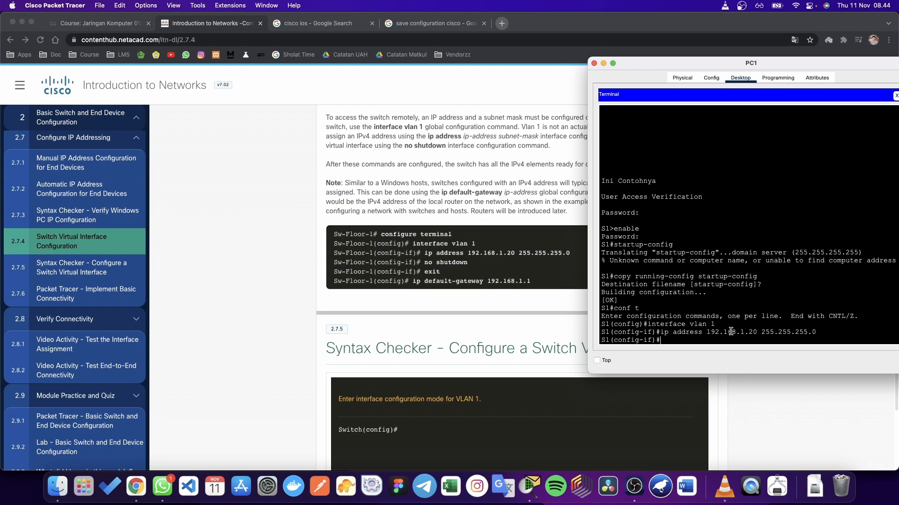
Step: Compare with the NetAcad example, selecting its ip default-gateway command
scroll(518, 291, "down", 2)
scroll(518, 291, "down", 2)
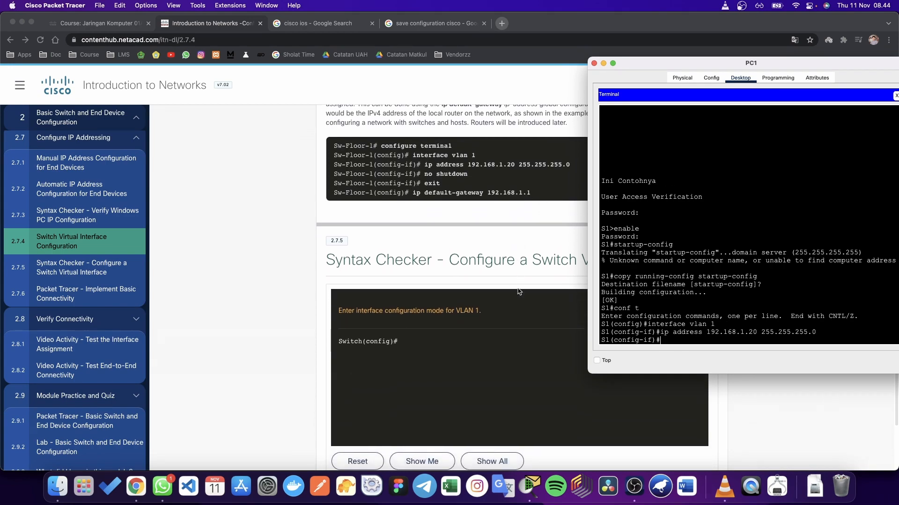
left_click(403, 200)
left_click_drag(413, 196, 534, 195)
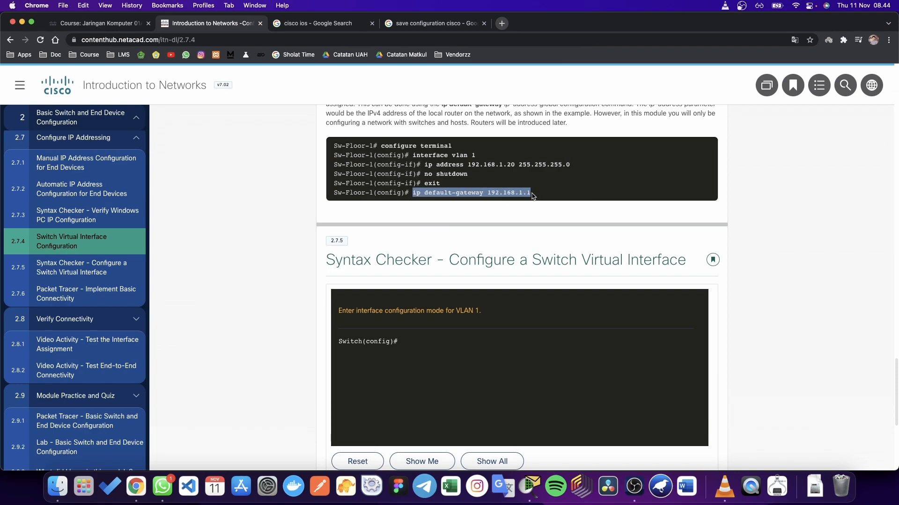
key("ctrl+Up")
left_click(767, 356)
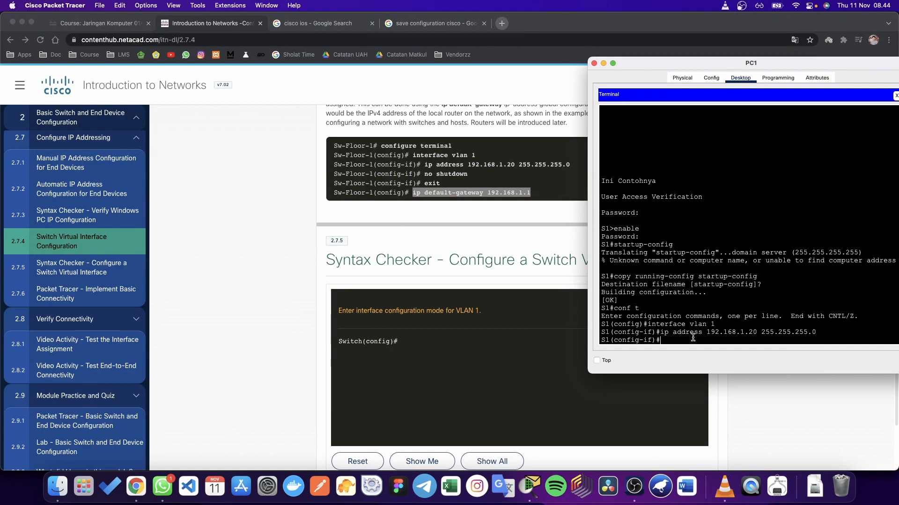
left_click(681, 50)
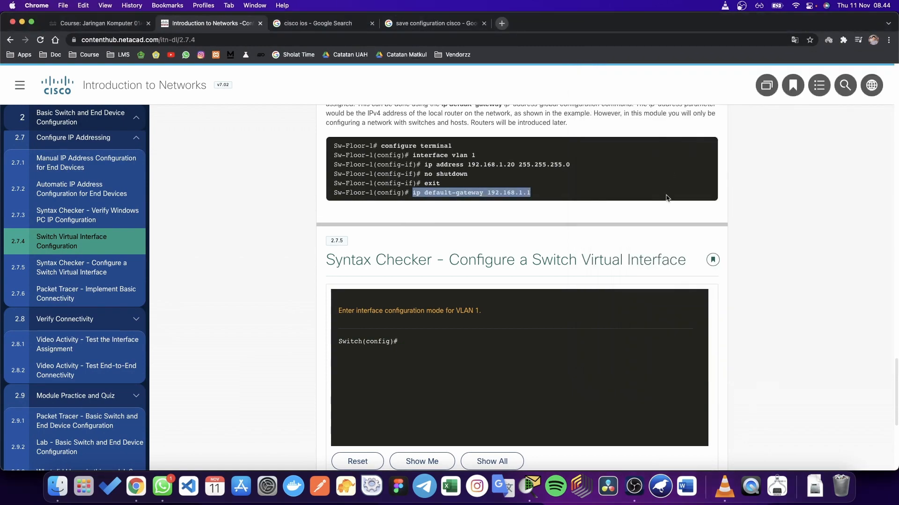
key("ctrl+Up")
Step: Raise Switch0 on the canvas, delete its dashed cable to Router0, then shift it up and right
left_click(594, 318)
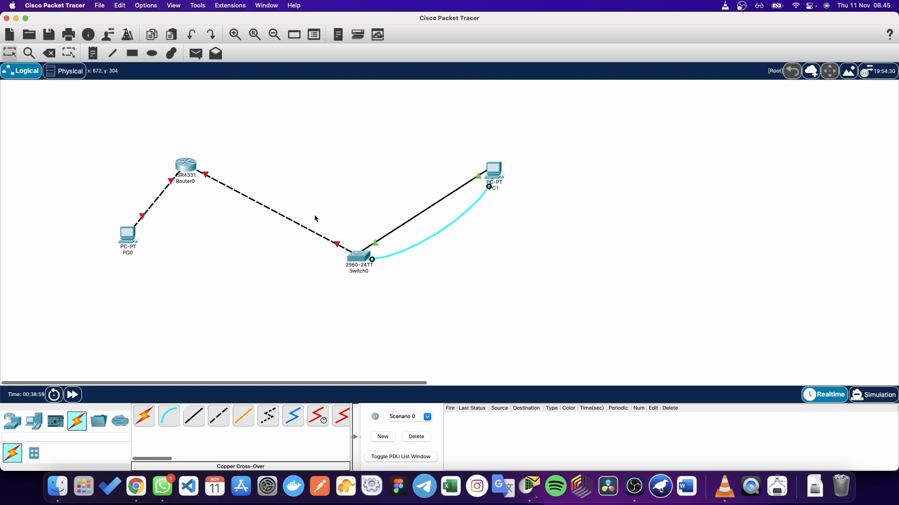
left_click_drag(364, 256, 358, 183)
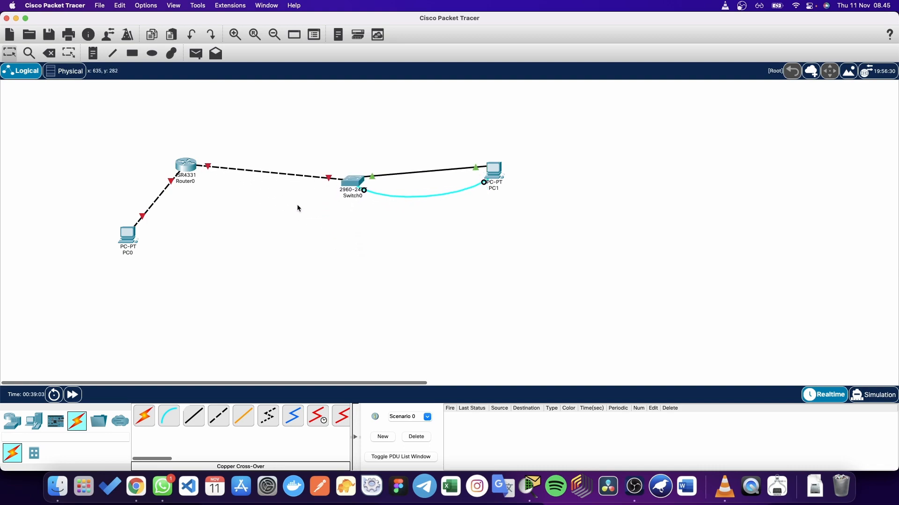
key("Delete")
left_click(302, 178)
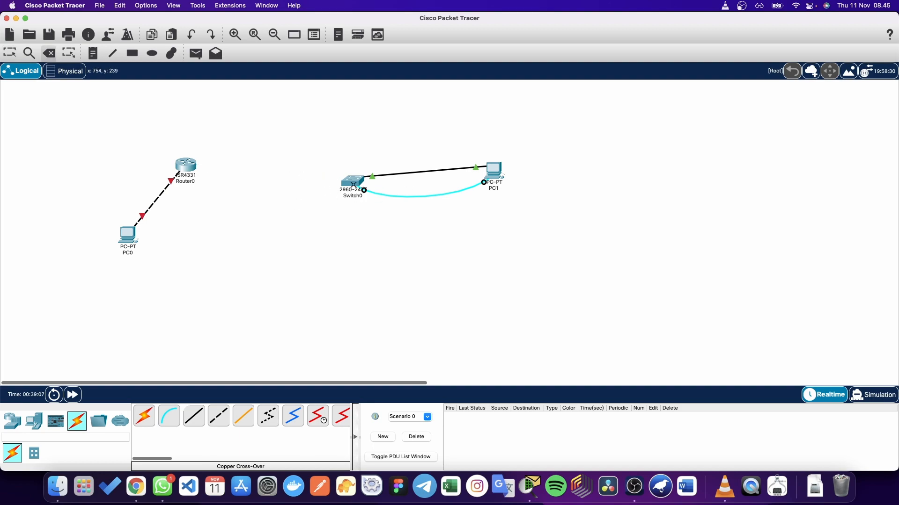
key("Escape")
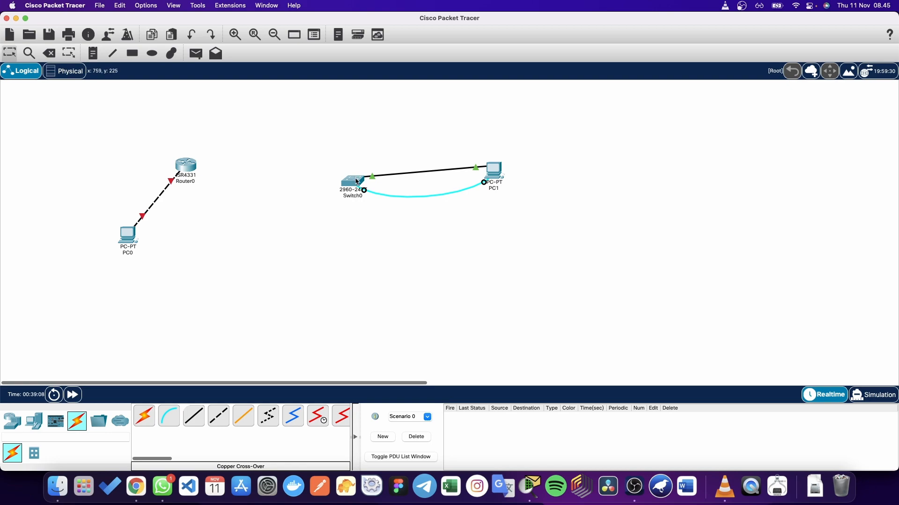
left_click_drag(357, 182, 386, 119)
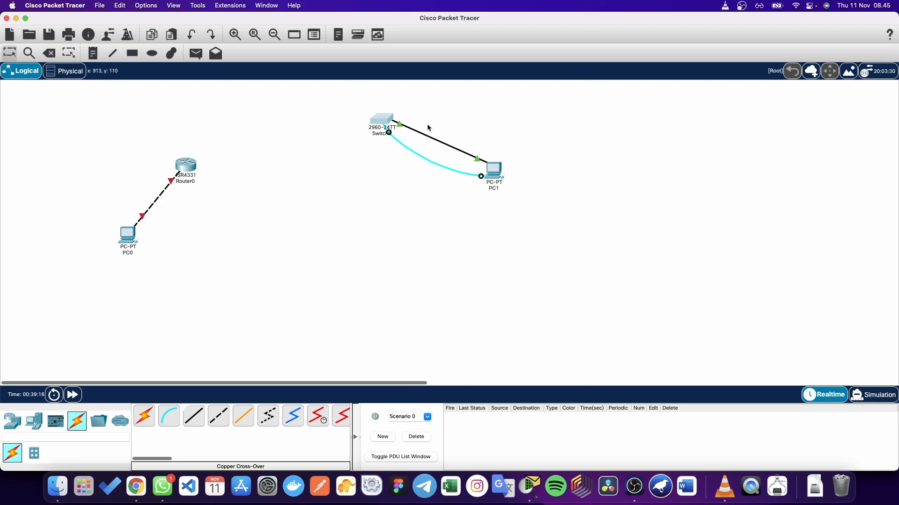
left_click(355, 171)
Step: In the NetAcad course, browse the Verify Connectivity and Module Practice and Quiz pages
key("ctrl+Up")
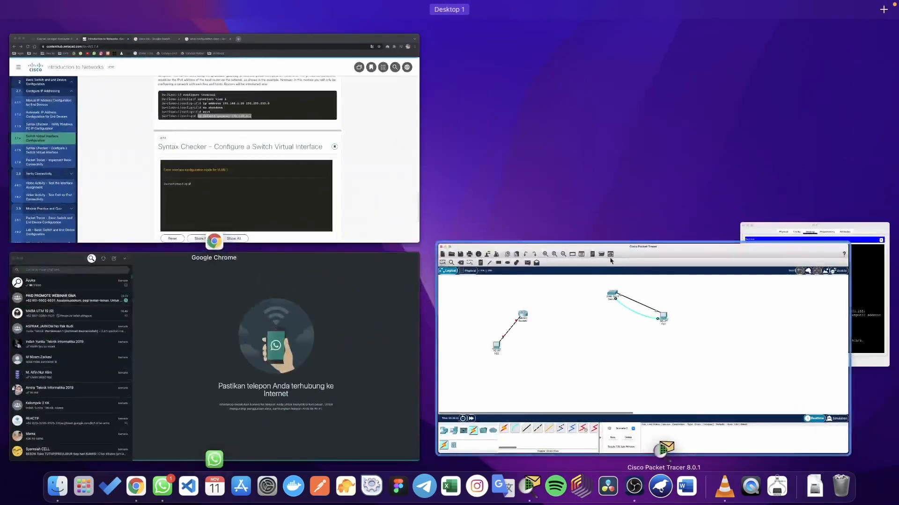
left_click(381, 187)
scroll(520, 298, "down", 5)
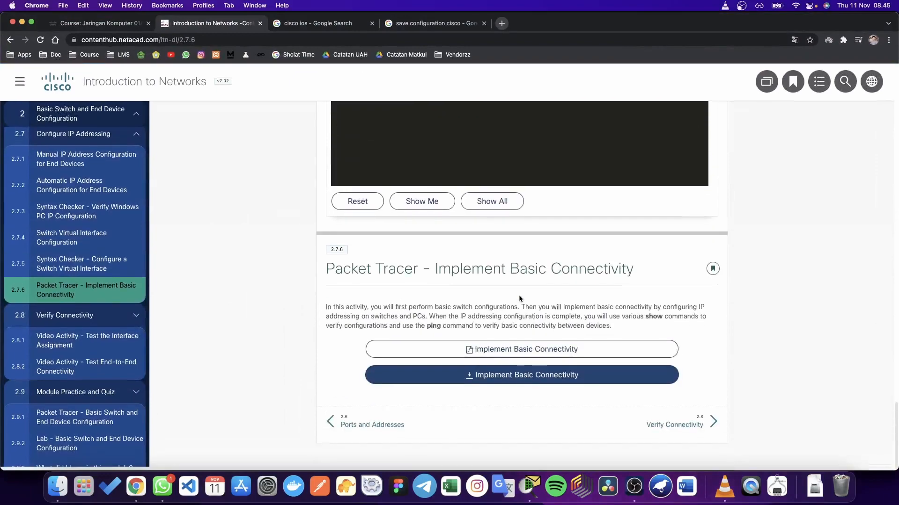
left_click(676, 428)
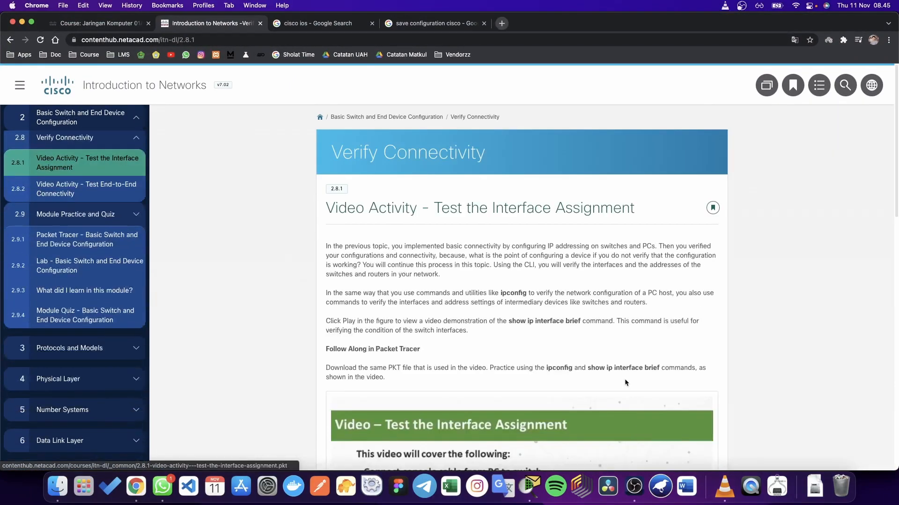
scroll(629, 360, "down", 12)
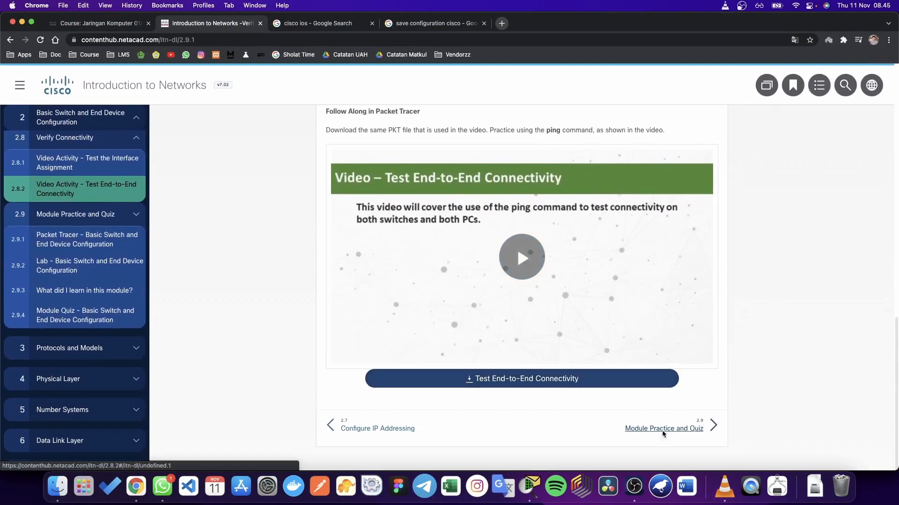
left_click(661, 427)
scroll(662, 431, "down", 10)
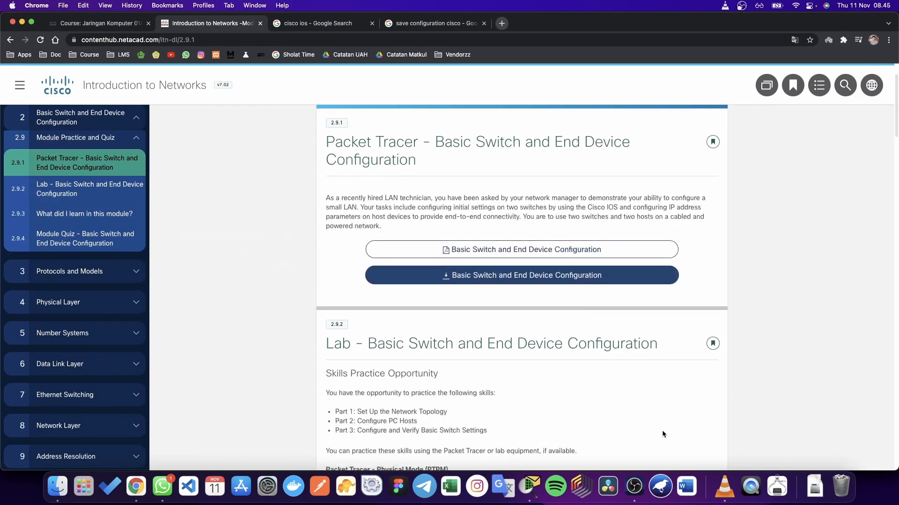
scroll(663, 434, "down", 3)
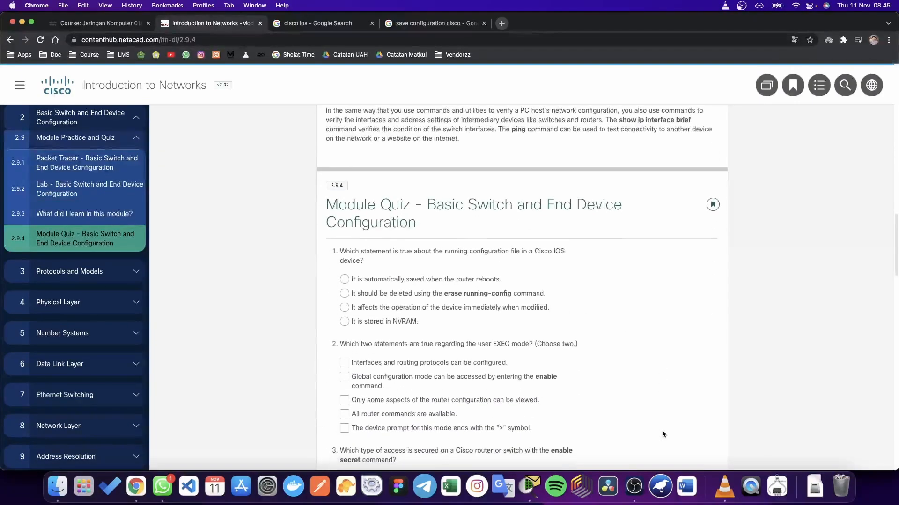
scroll(662, 434, "up", 12)
scroll(663, 435, "up", 2)
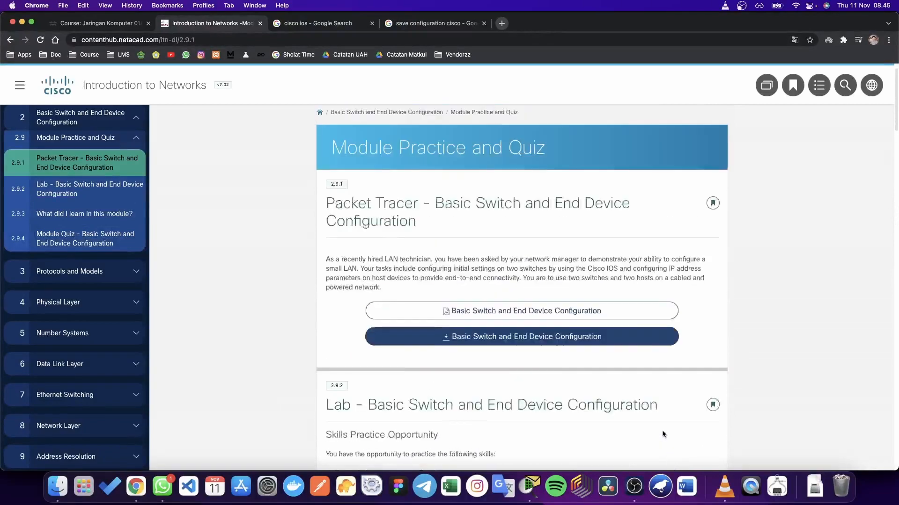
scroll(663, 434, "down", 2)
scroll(661, 430, "down", 10)
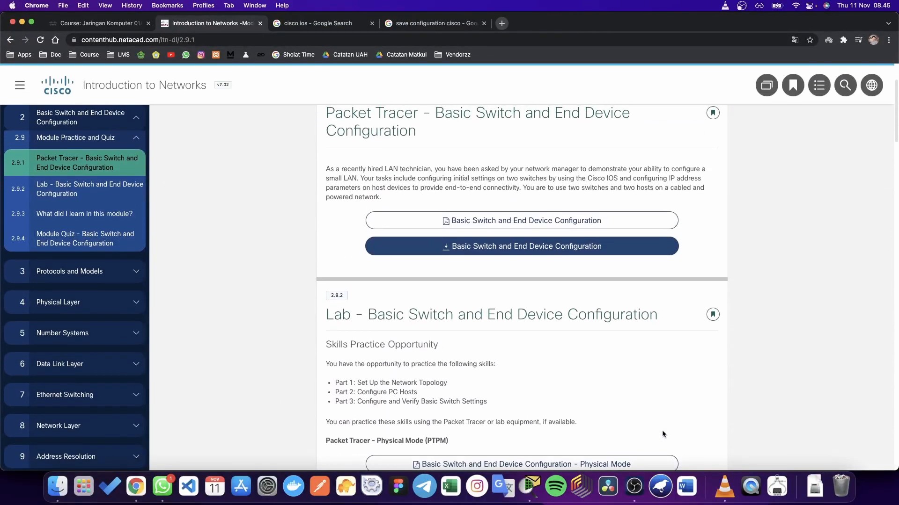
scroll(662, 431, "down", 6)
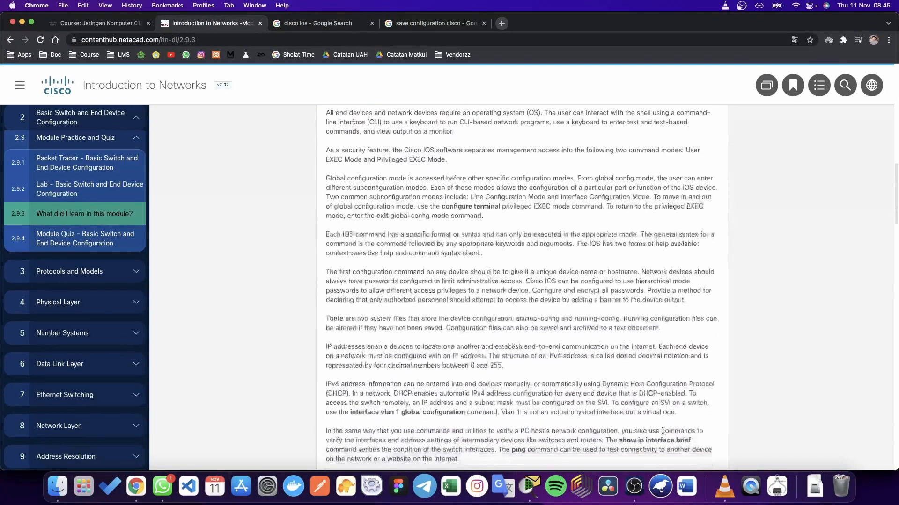
scroll(656, 411, "down", 5)
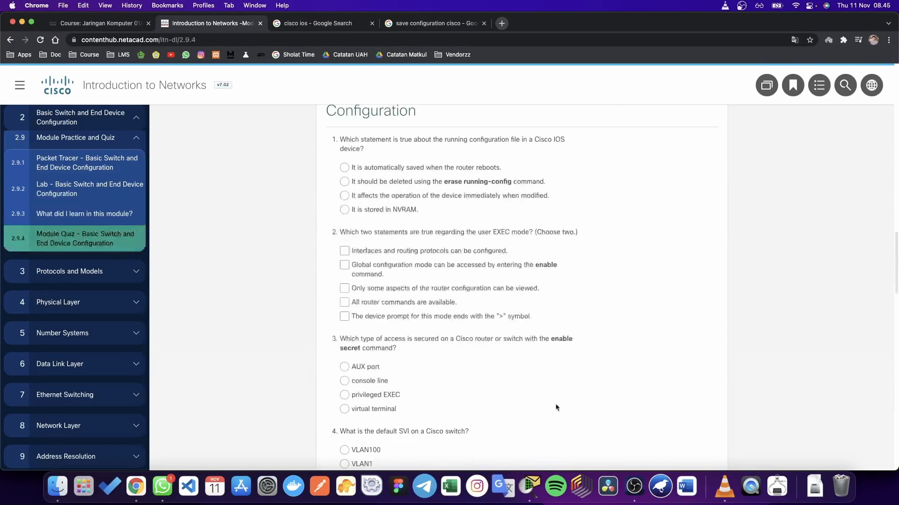
scroll(120, 372, "down", 6)
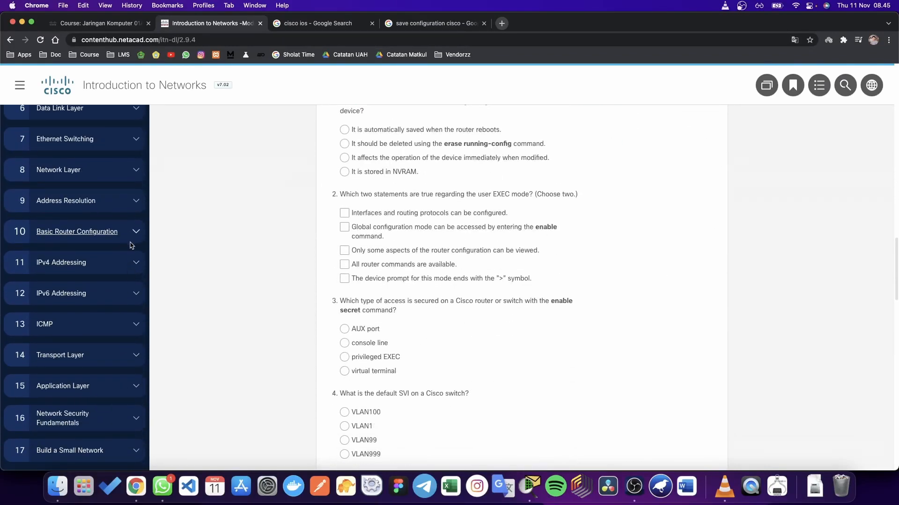
scroll(131, 234, "up", 1)
Step: Expand the Basic Router Configuration module with its Configure Initial Router Settings and Configure Interfaces subsections
left_click(132, 256)
scroll(121, 306, "down", 1)
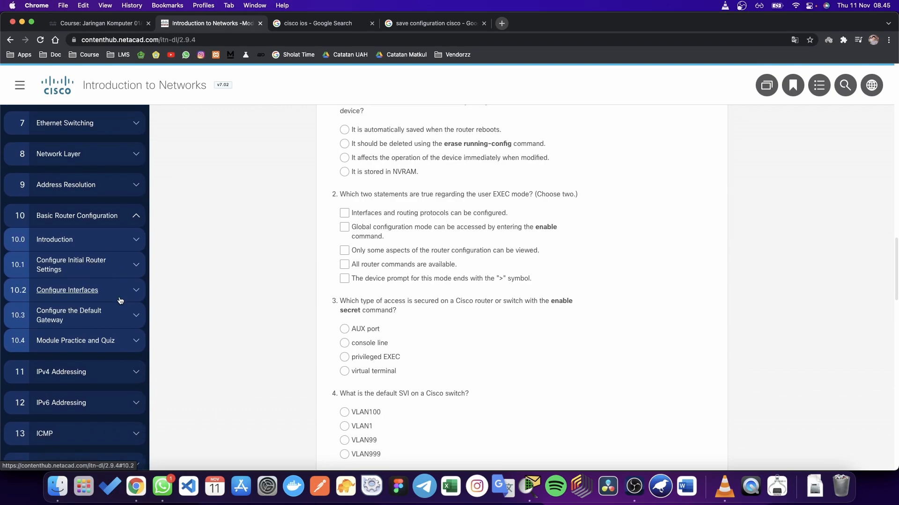
left_click(120, 268)
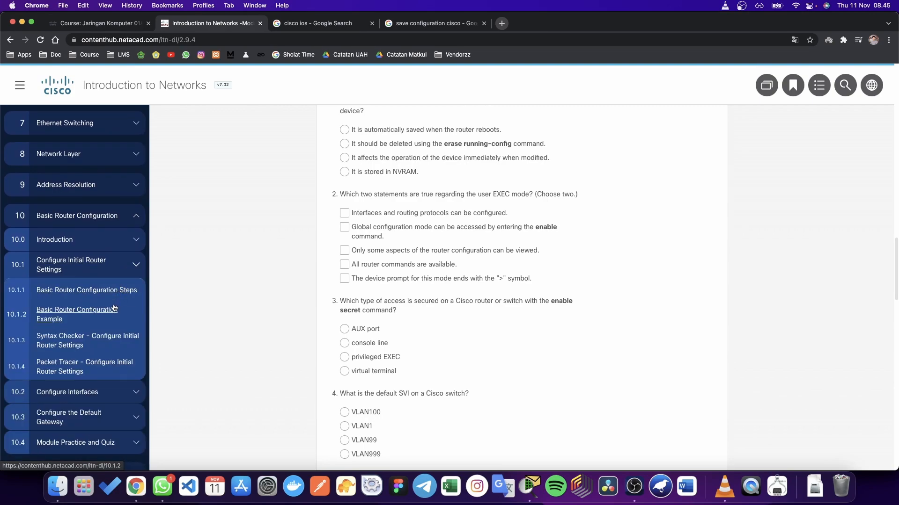
scroll(111, 327, "down", 2)
left_click(111, 327)
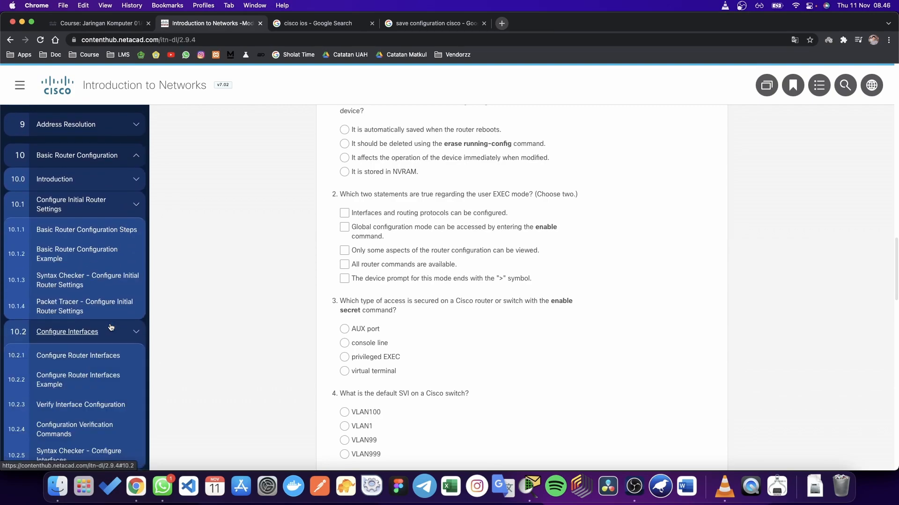
scroll(111, 327, "down", 3)
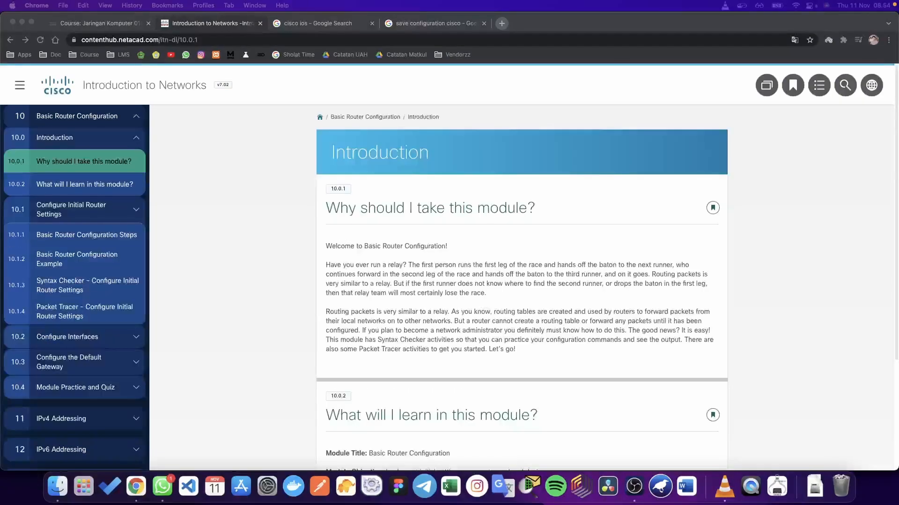
scroll(108, 221, "up", 3)
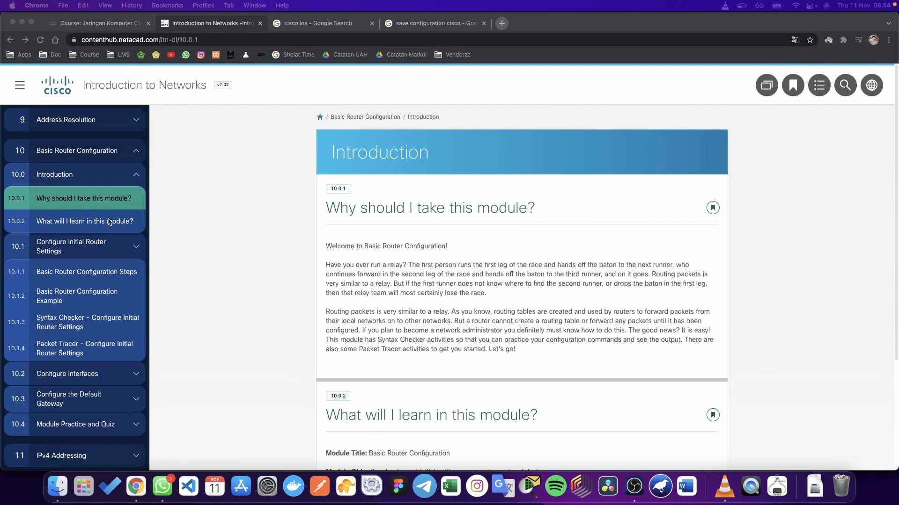
Step: Open the 10.1.1 Basic Router Configuration Steps page from the sidebar
left_click(135, 198)
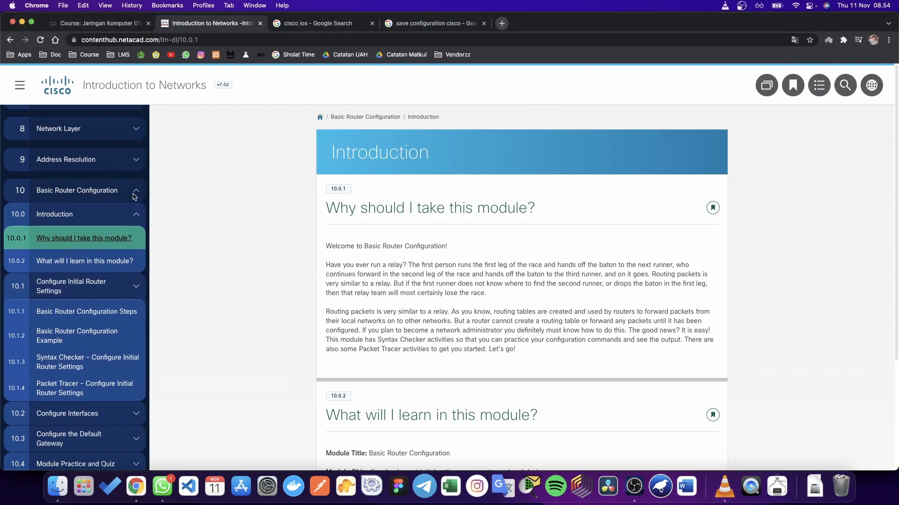
left_click(135, 190)
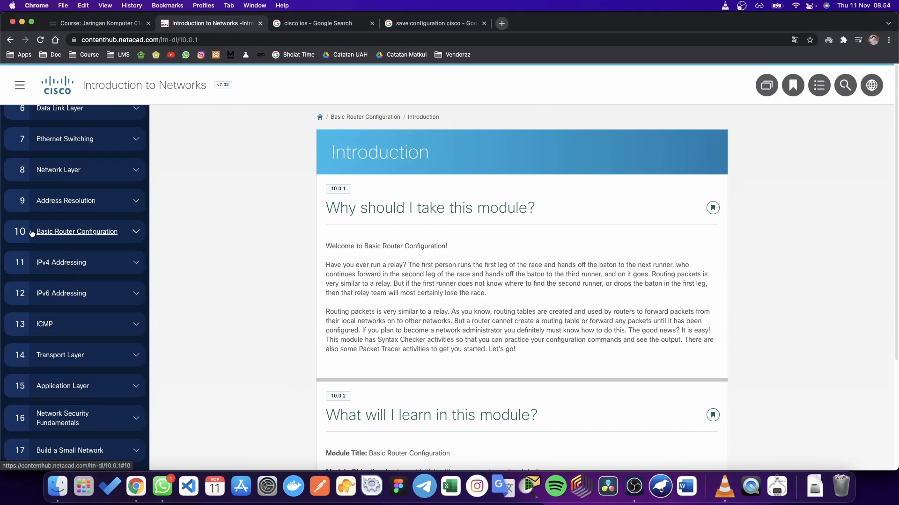
left_click(127, 229)
scroll(128, 230, "down", 1)
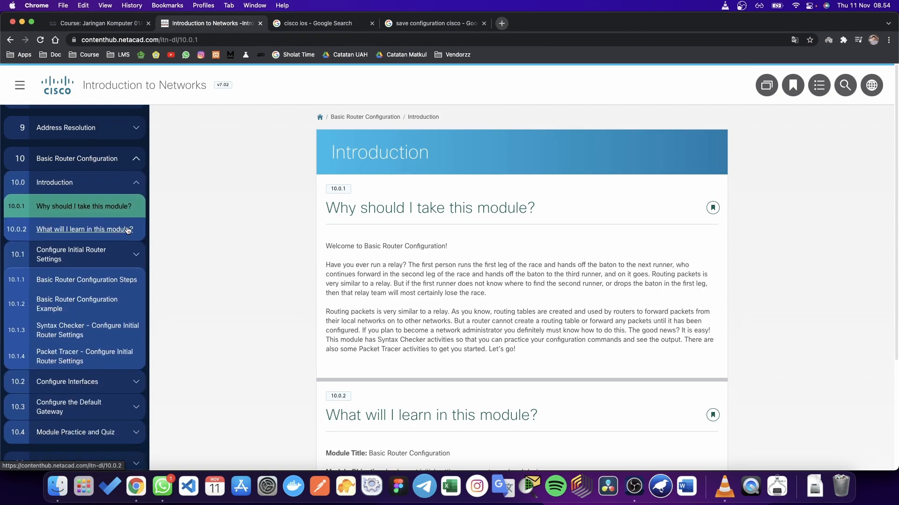
left_click(120, 262)
left_click(121, 263)
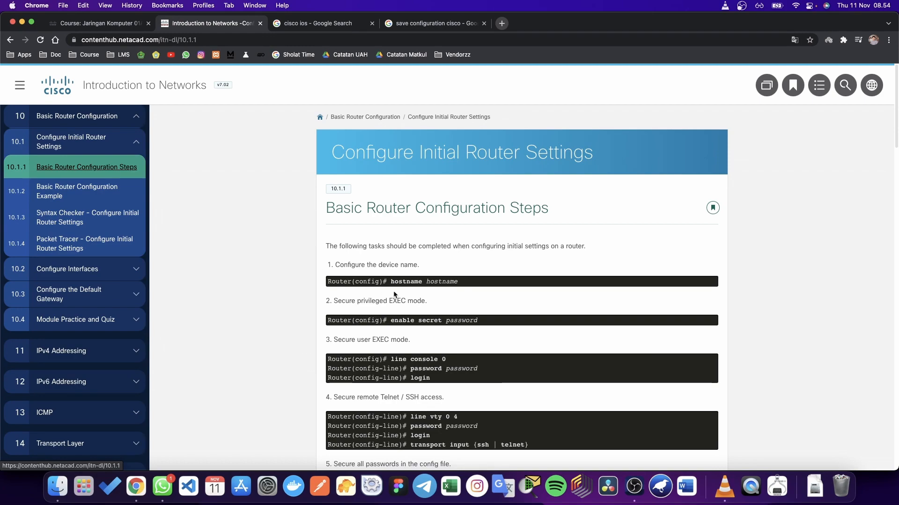
scroll(405, 298, "down", 2)
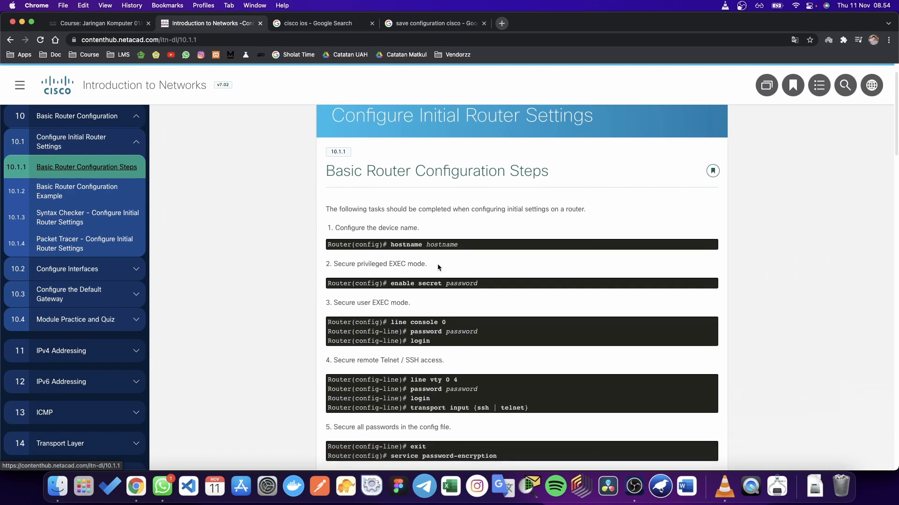
left_click_drag(457, 245, 394, 246)
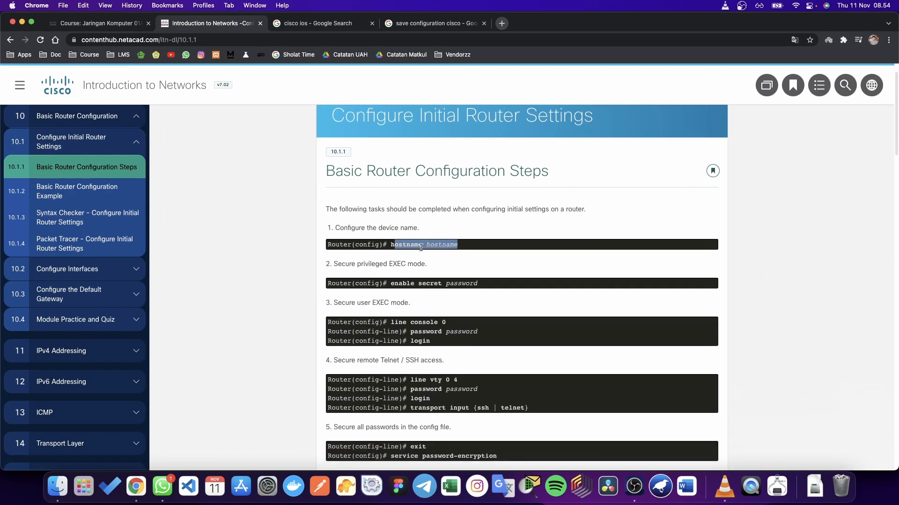
scroll(421, 248, "down", 1)
left_click(431, 246)
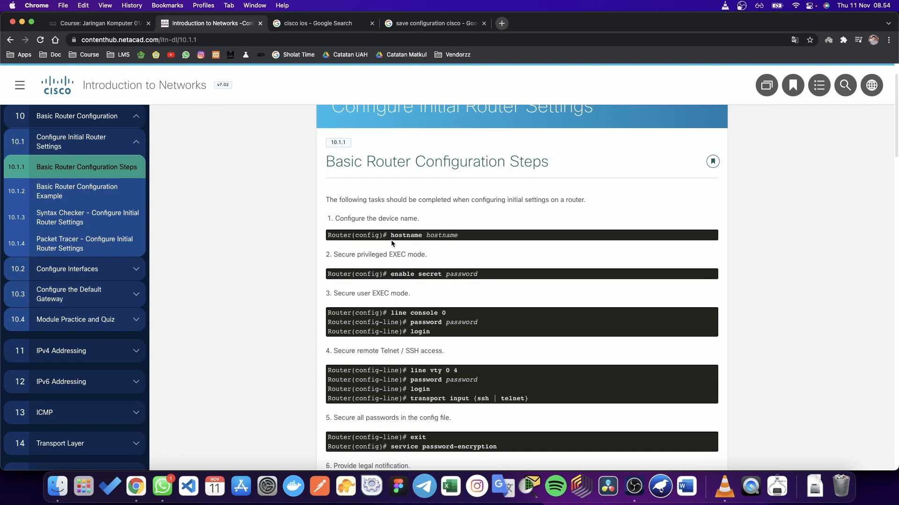
left_click_drag(327, 235, 444, 399)
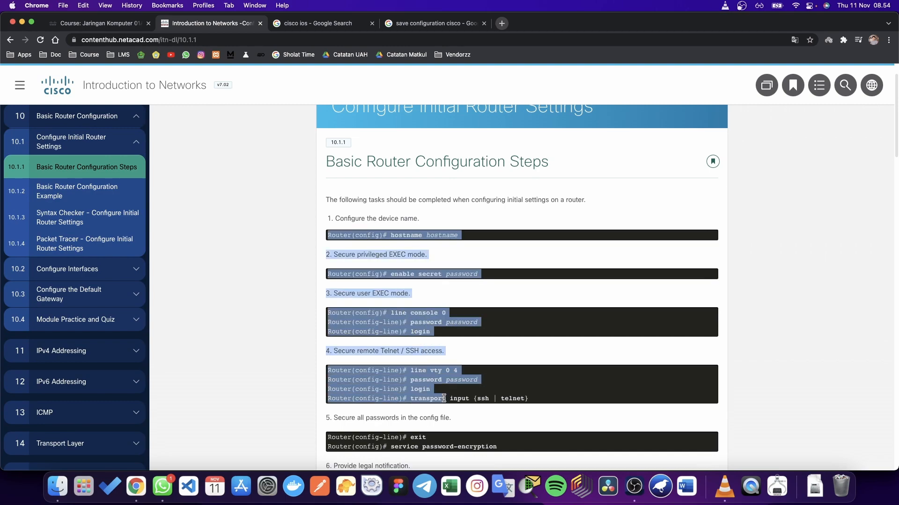
left_click(533, 283)
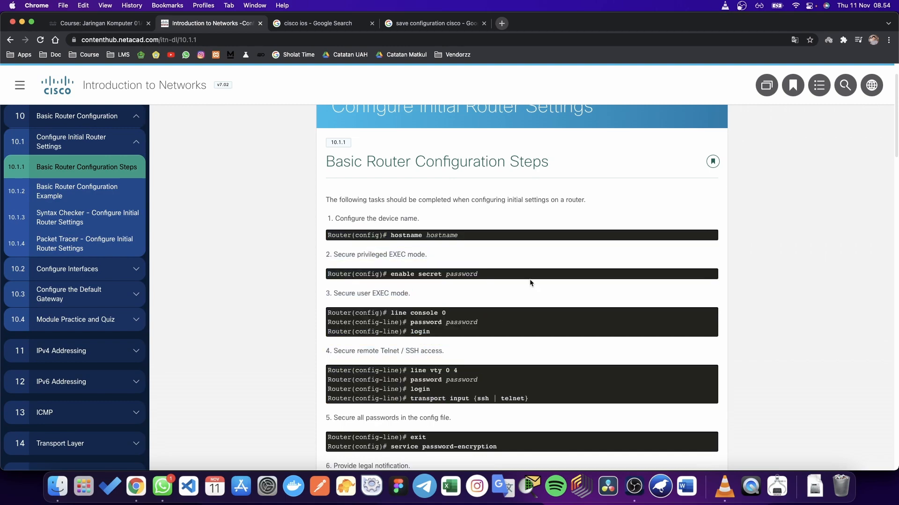
double_click(360, 236)
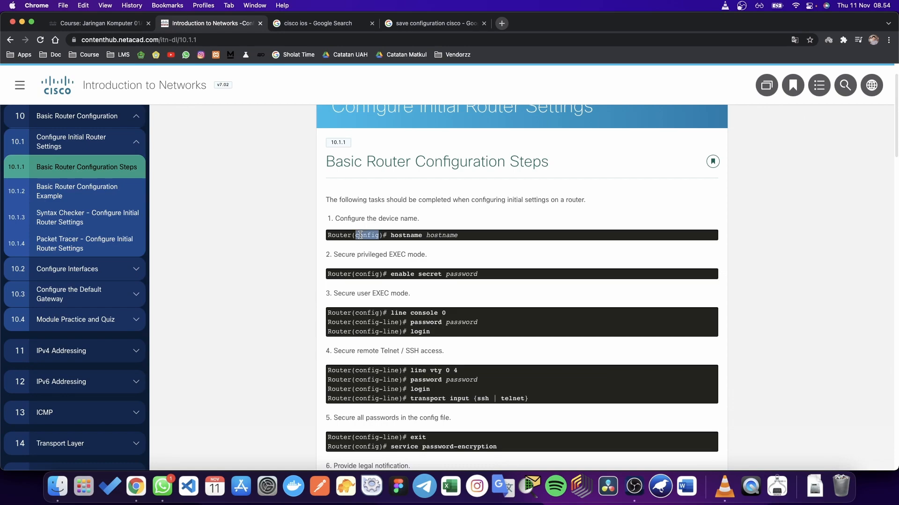
left_click(397, 242)
scroll(387, 268, "down", 3)
scroll(387, 267, "up", 4)
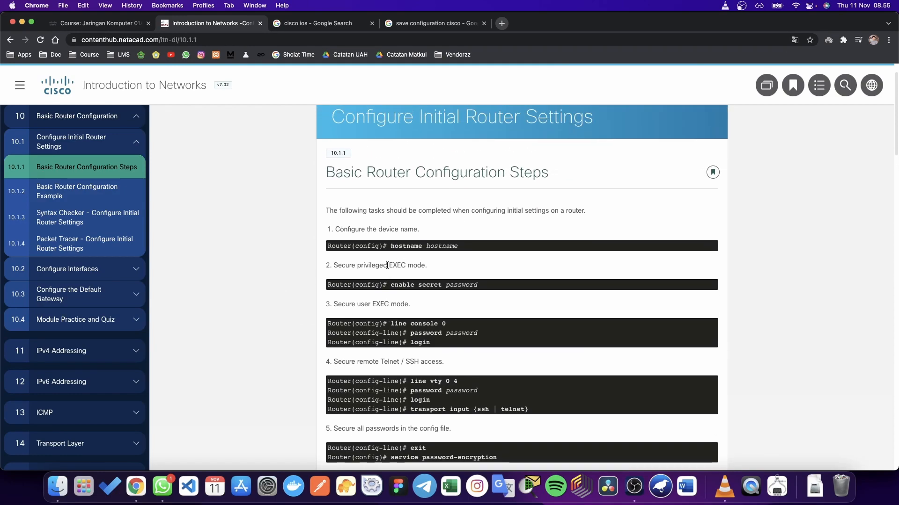
scroll(388, 266, "up", 1)
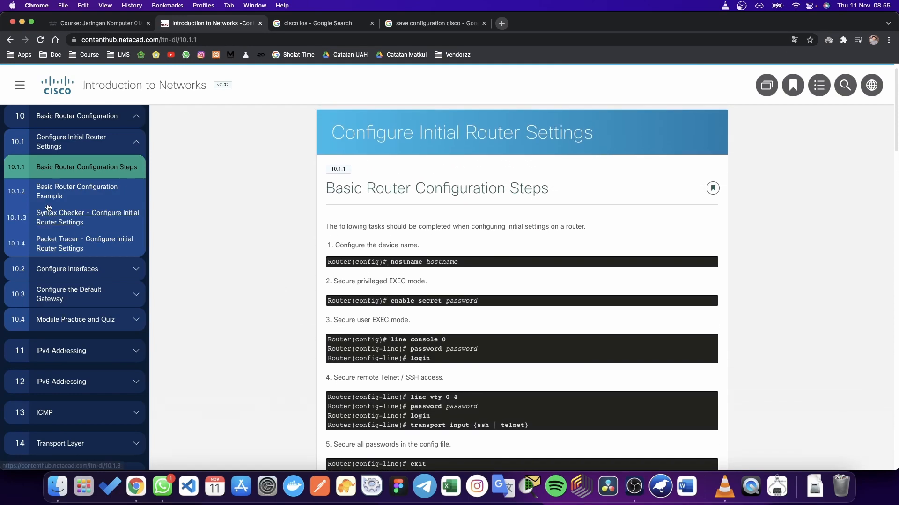
scroll(47, 215, "up", 3)
scroll(458, 203, "up", 1)
scroll(457, 203, "down", 3)
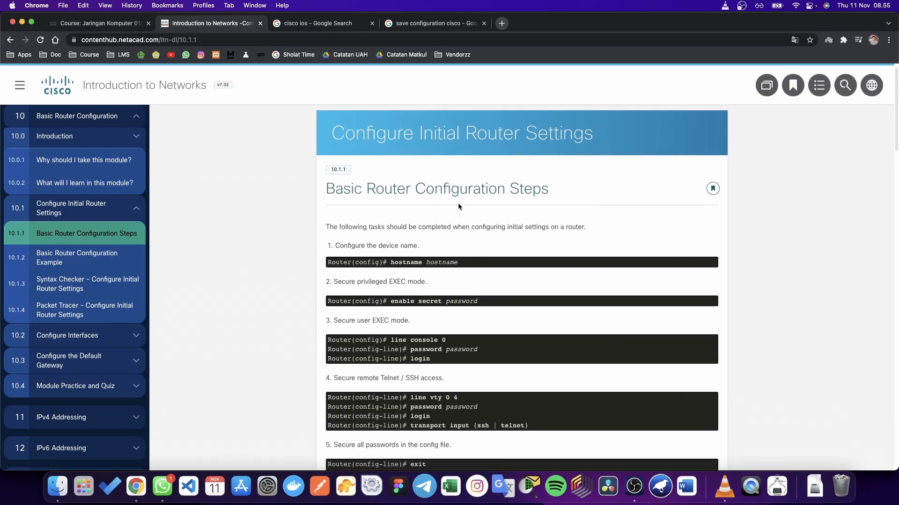
scroll(457, 295, "down", 1)
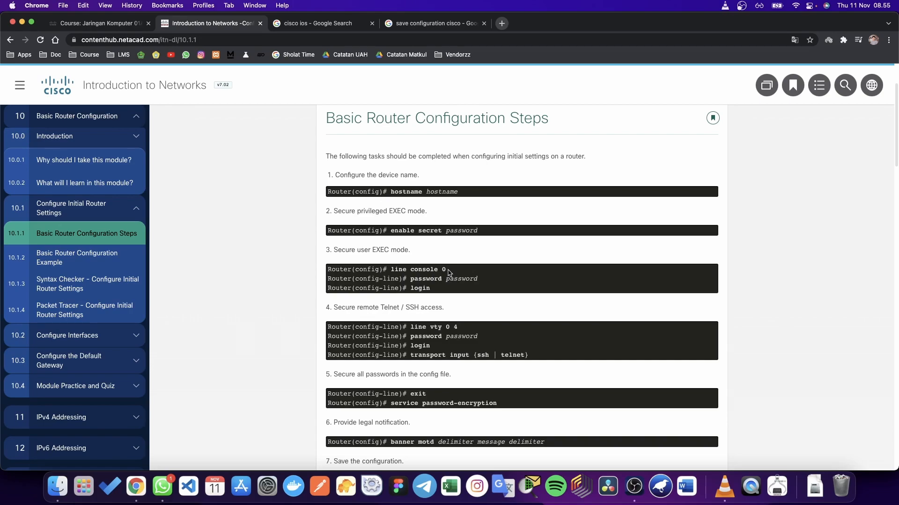
scroll(449, 280, "down", 1)
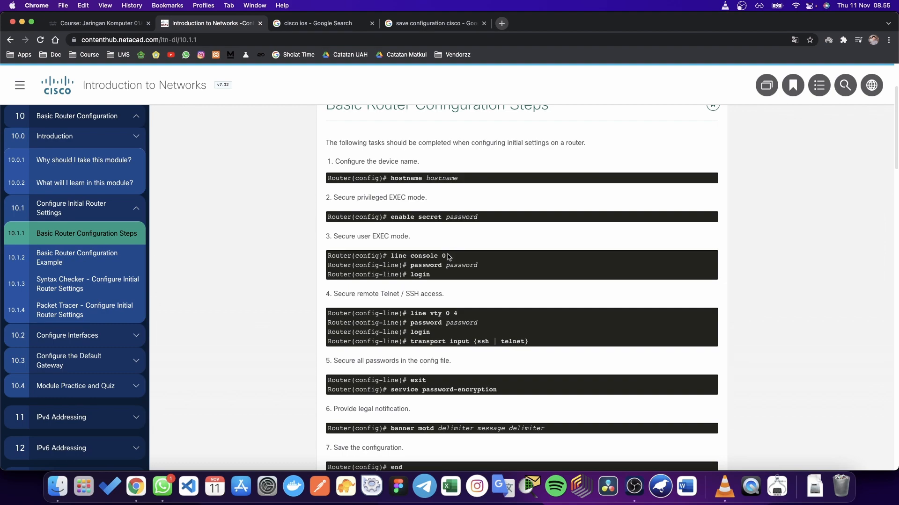
left_click_drag(391, 256, 448, 258)
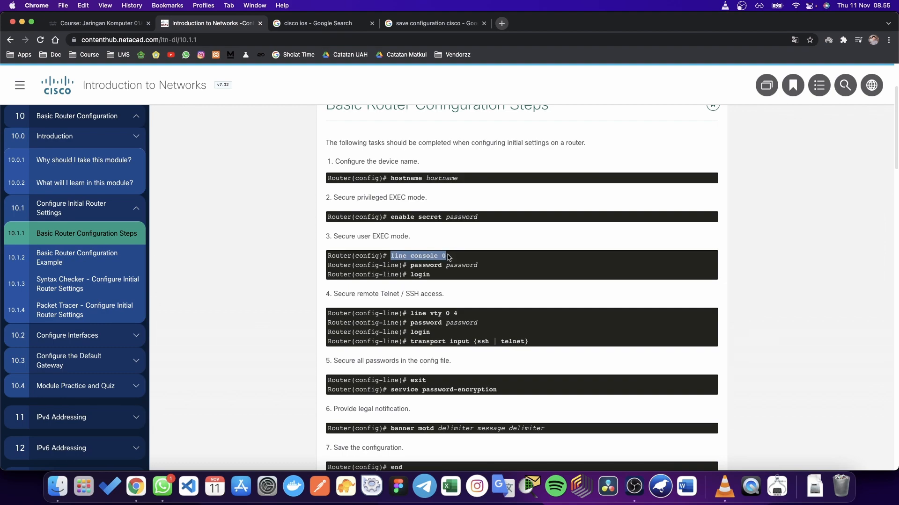
left_click(452, 258)
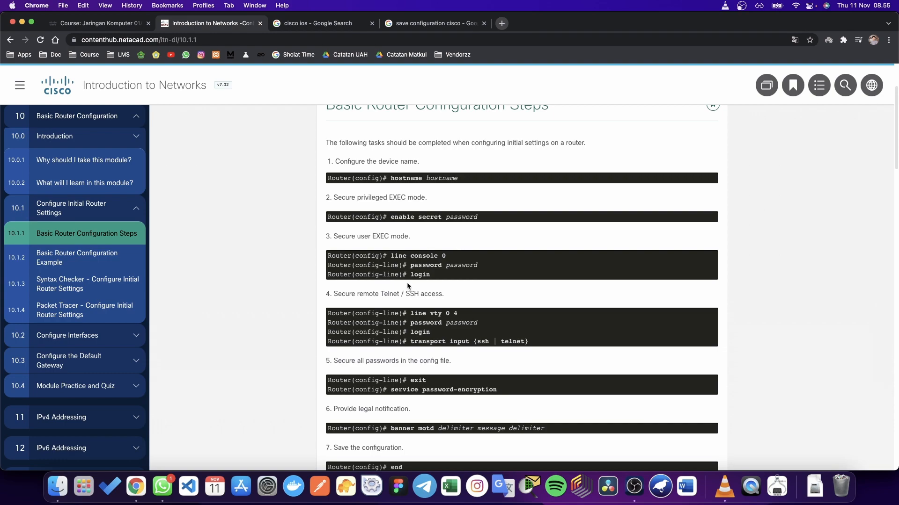
scroll(447, 309, "down", 1)
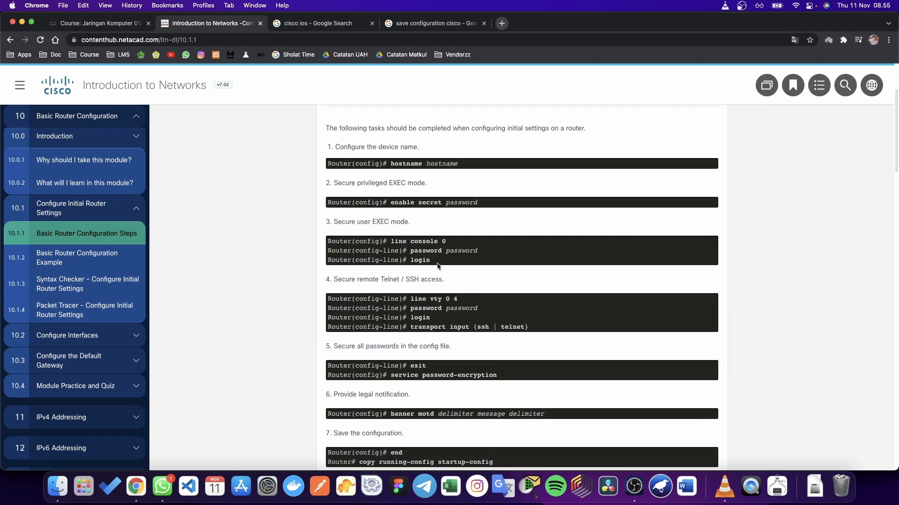
scroll(438, 266, "up", 2)
scroll(421, 268, "down", 1)
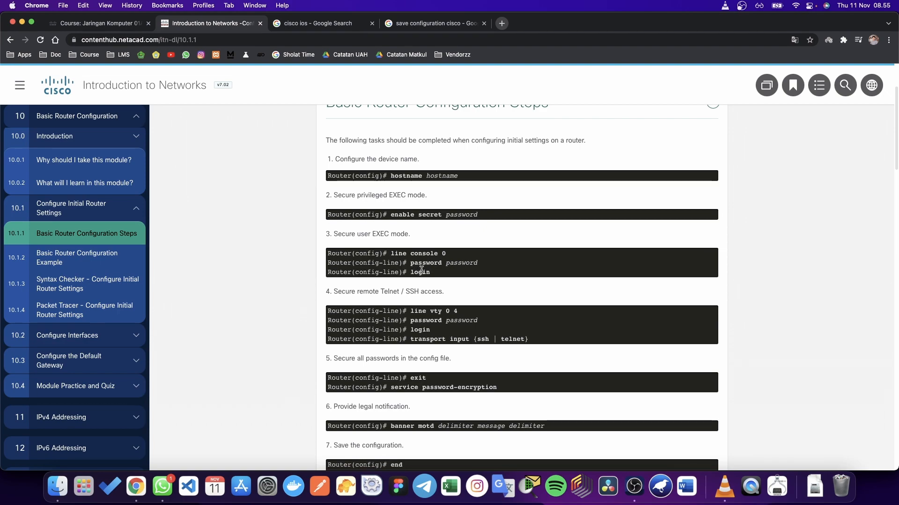
scroll(456, 271, "down", 1)
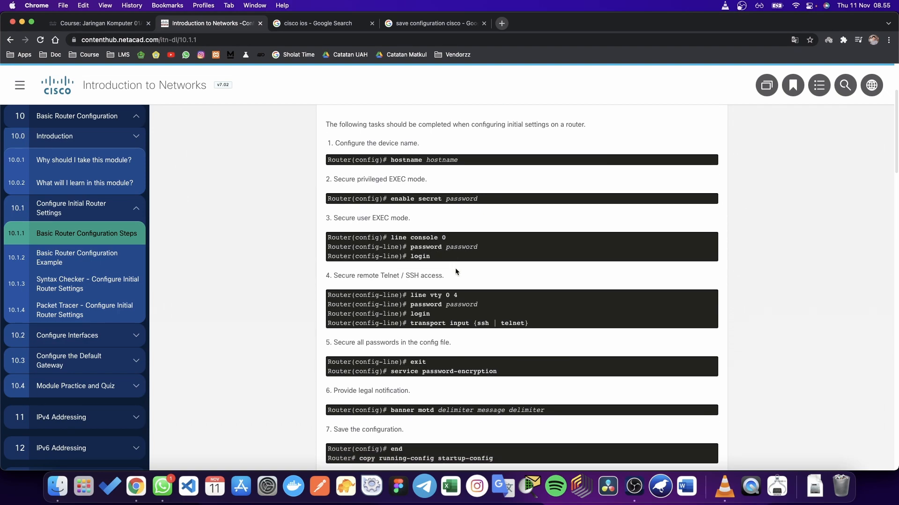
scroll(456, 272, "down", 1)
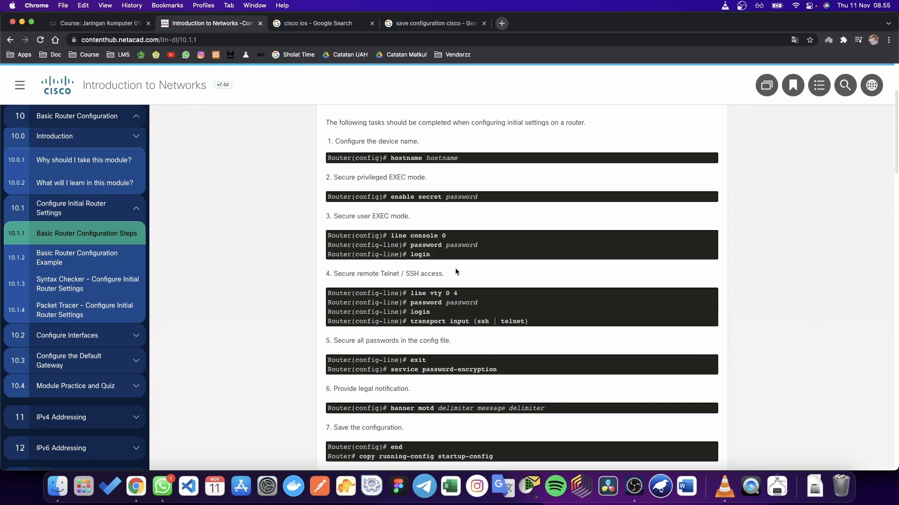
scroll(456, 271, "down", 3)
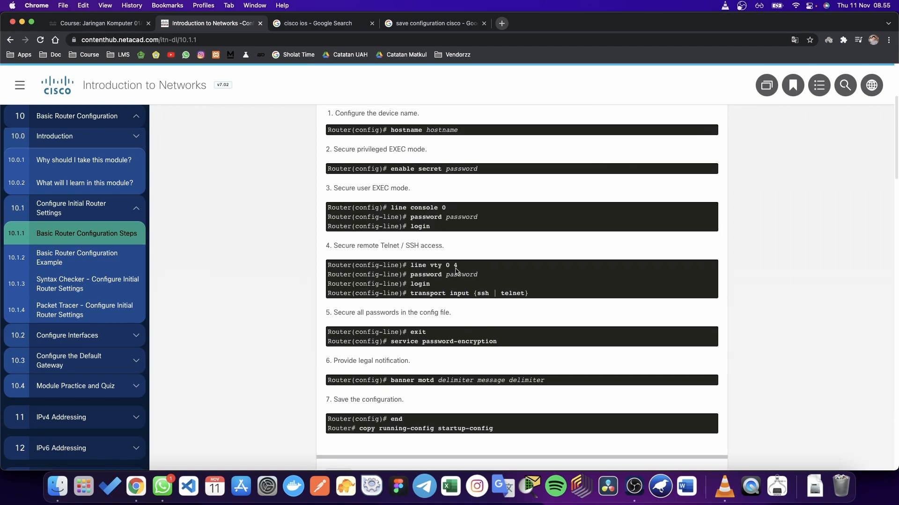
scroll(456, 272, "up", 1)
left_click_drag(387, 201, 485, 200)
left_click(444, 224)
scroll(430, 215, "down", 1)
left_click(485, 200)
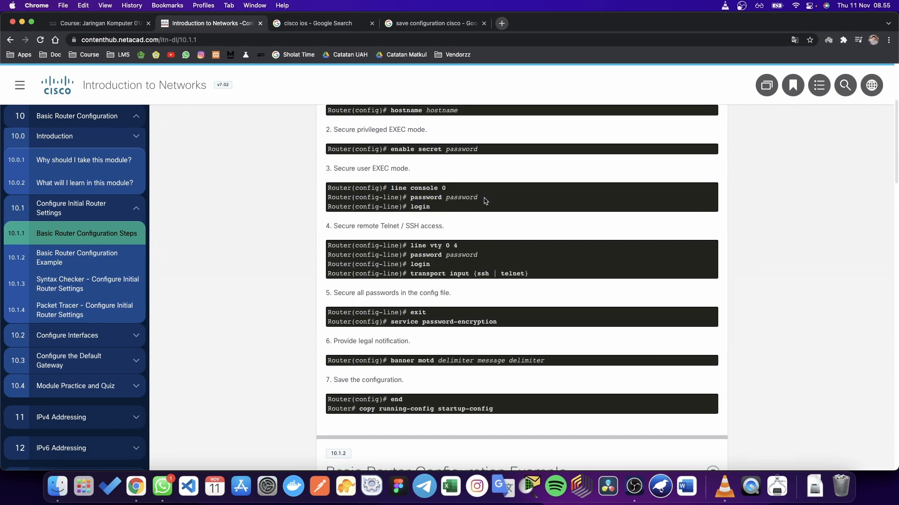
scroll(485, 202, "up", 1)
scroll(485, 201, "up", 1)
left_click_drag(383, 223, 398, 223)
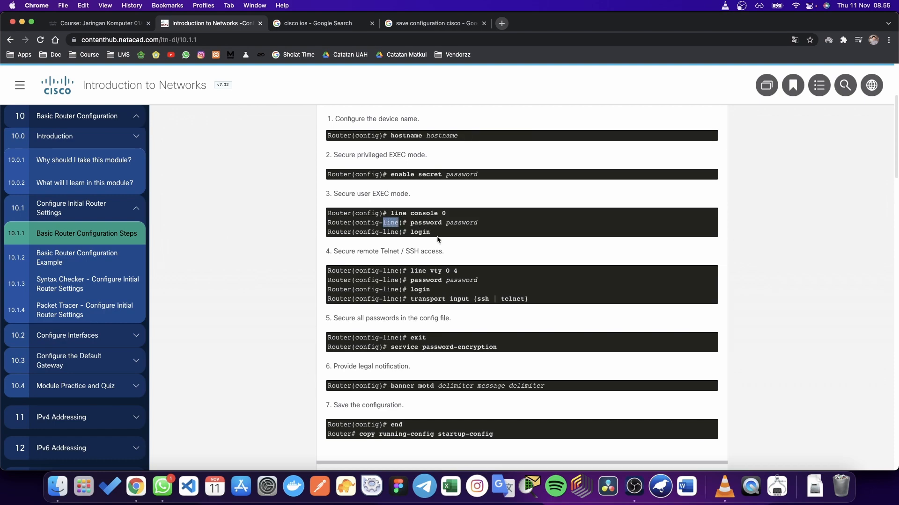
left_click(423, 239)
triple_click(393, 225)
left_click(397, 225)
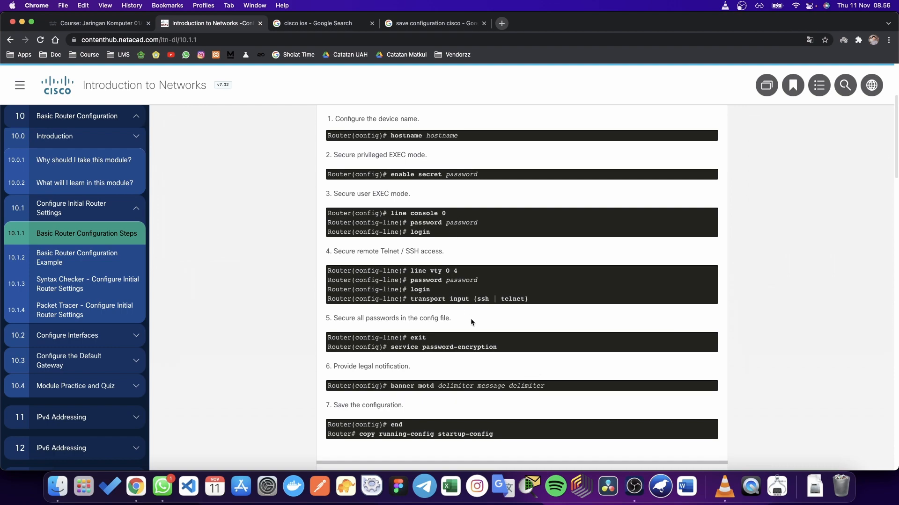
scroll(470, 318, "up", 2)
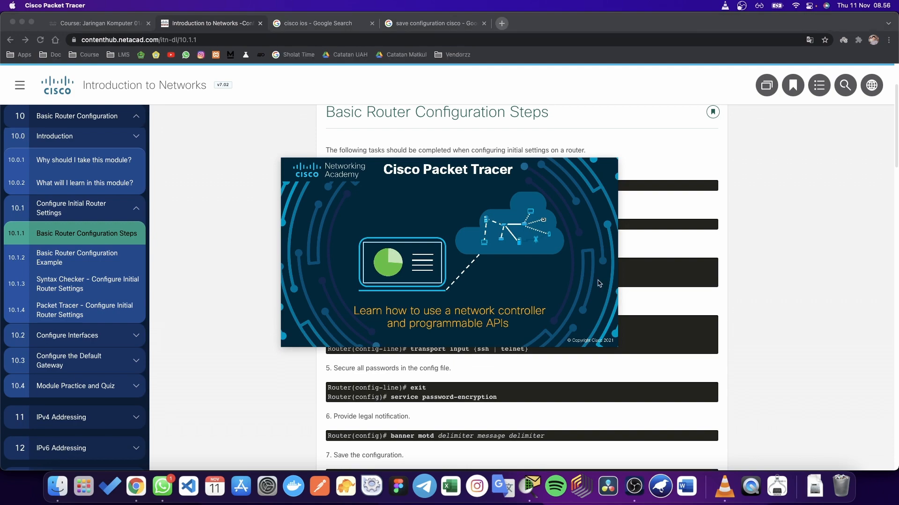
scroll(651, 283, "down", 1)
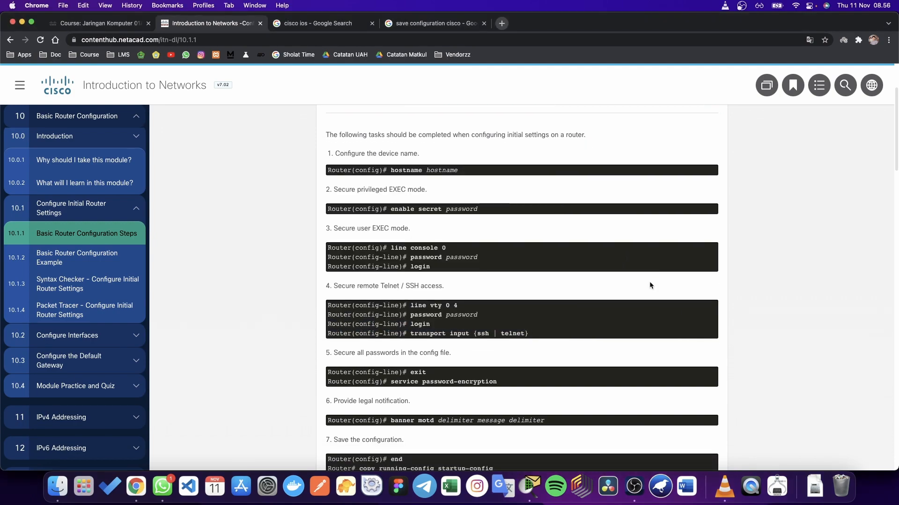
scroll(649, 283, "down", 1)
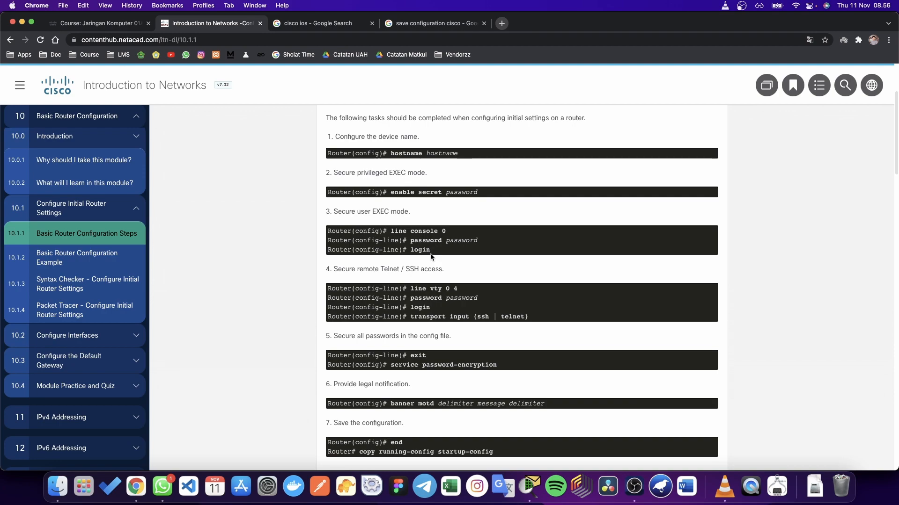
scroll(422, 257, "down", 1)
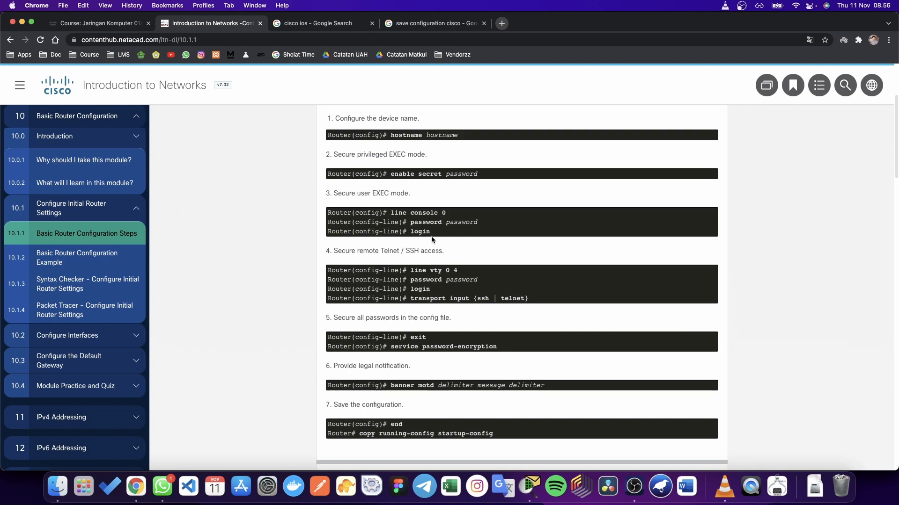
scroll(432, 240, "down", 2)
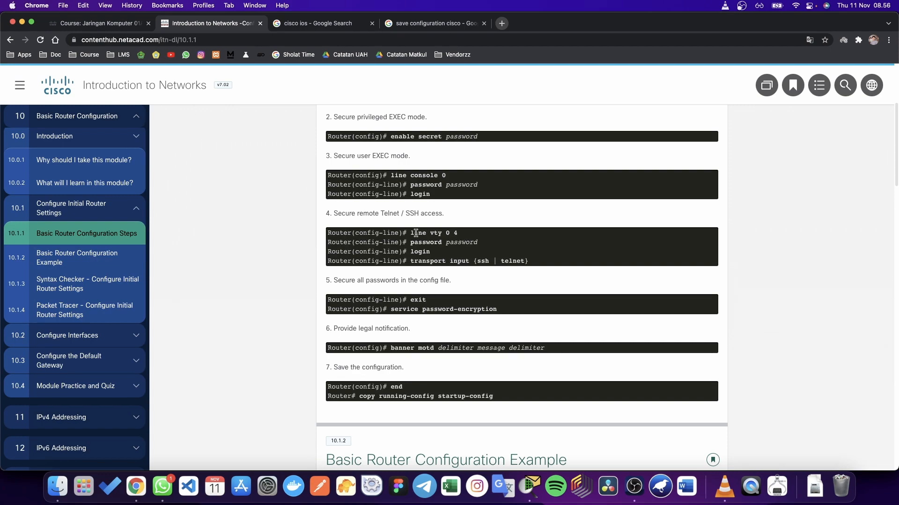
left_click_drag(410, 233, 466, 233)
left_click(468, 233)
scroll(456, 234, "down", 1)
scroll(456, 235, "up", 1)
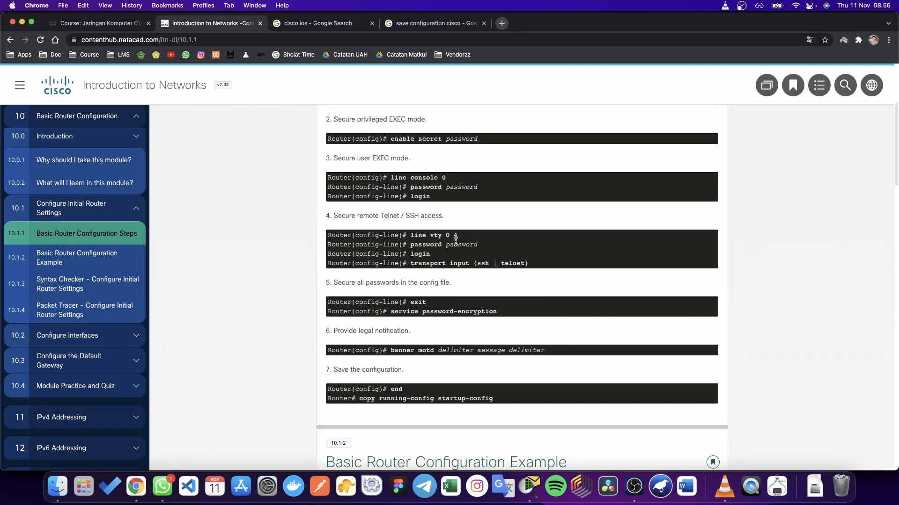
scroll(456, 241, "up", 1)
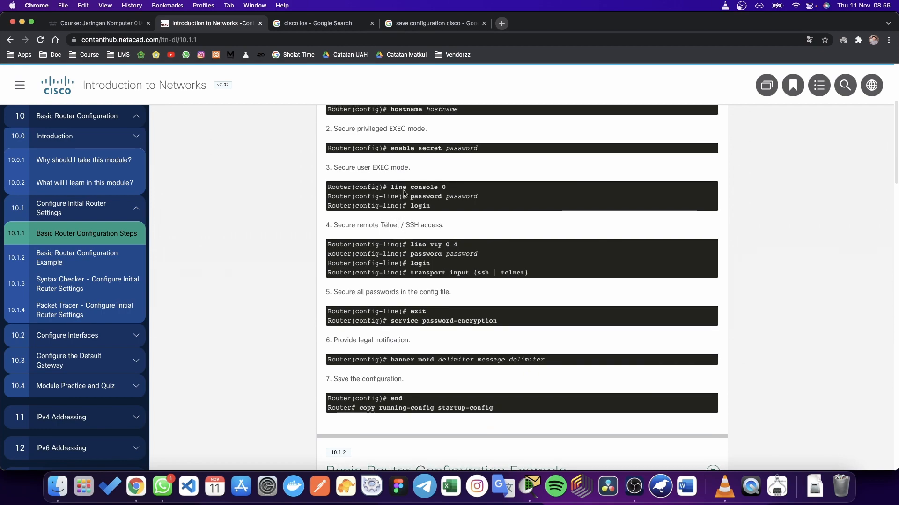
left_click_drag(410, 187, 438, 187)
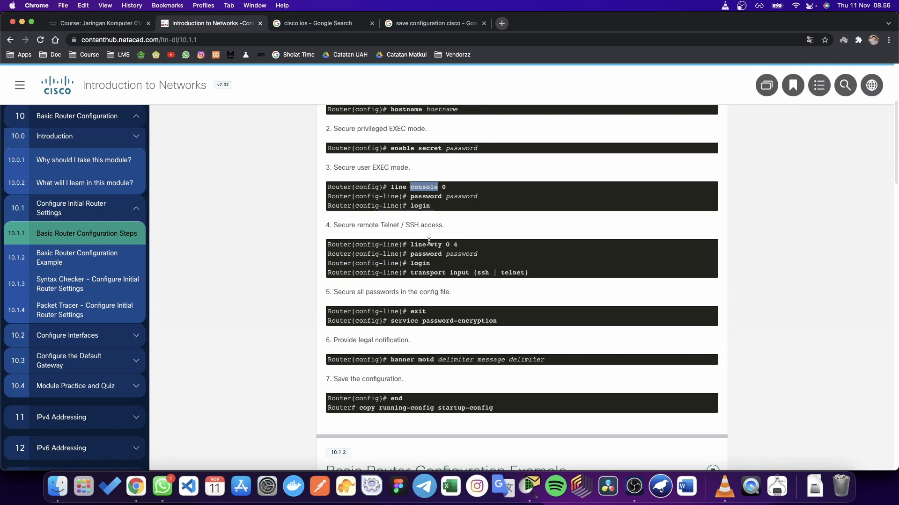
left_click(424, 226)
double_click(424, 188)
right_click(461, 247)
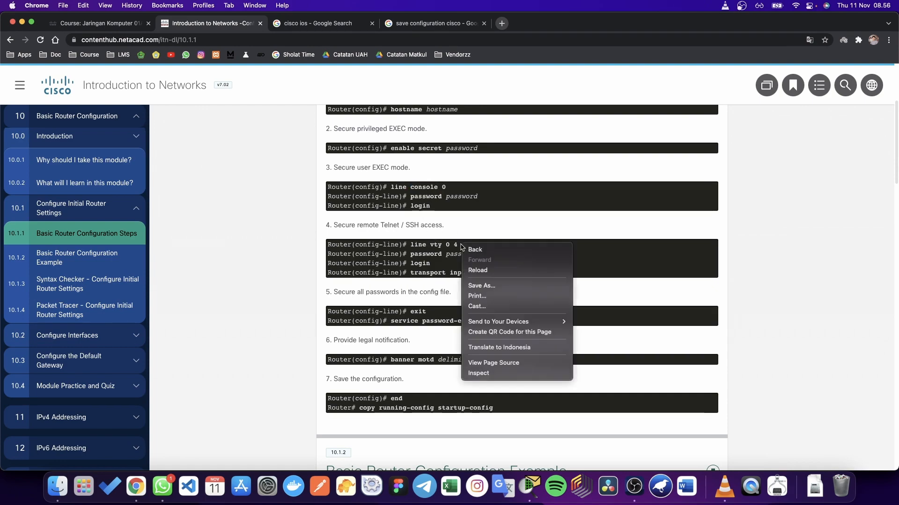
double_click(436, 245)
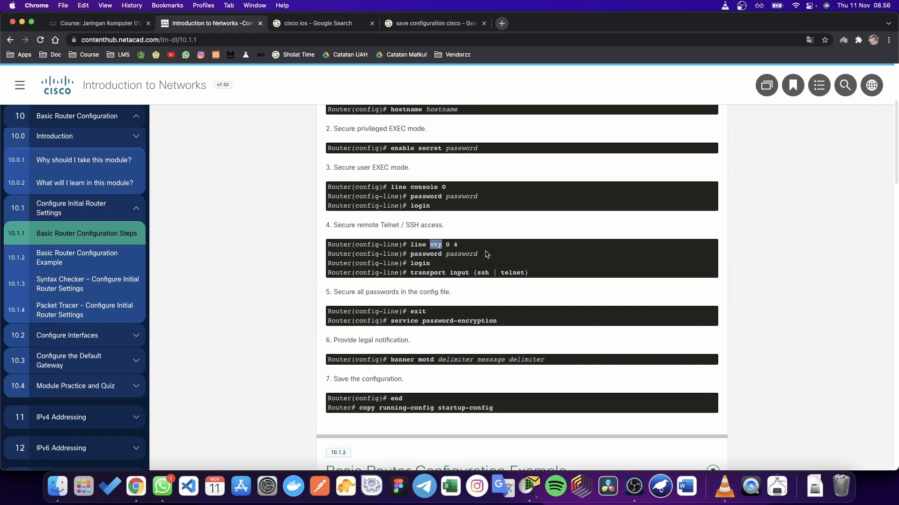
left_click(533, 261)
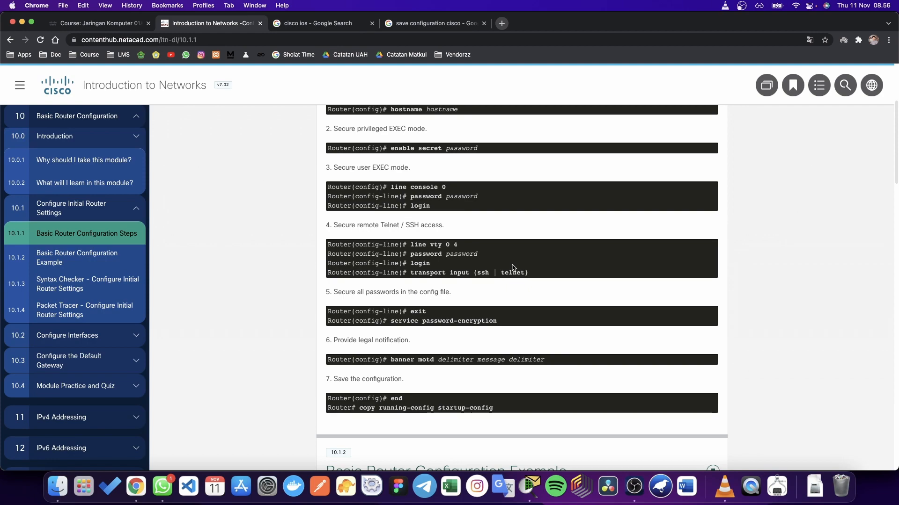
scroll(513, 268, "up", 1)
scroll(513, 267, "down", 1)
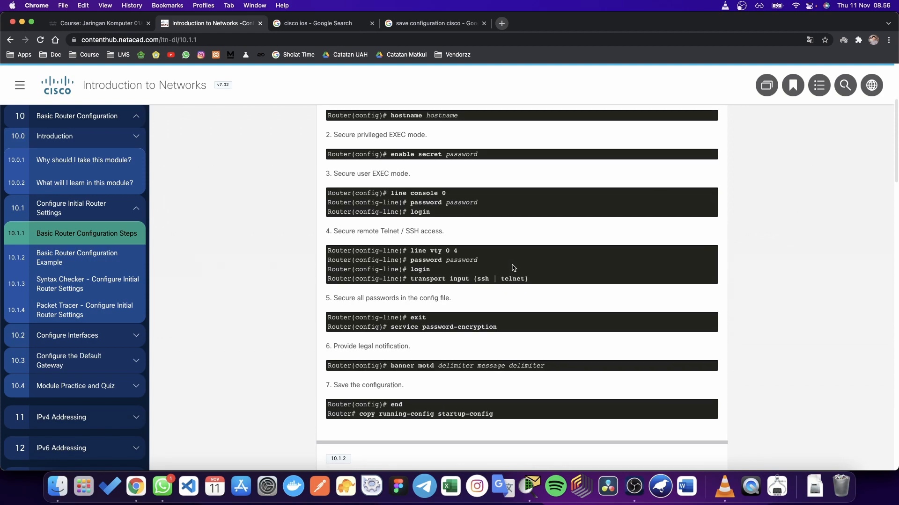
double_click(436, 252)
left_click(456, 272)
scroll(456, 271, "down", 1)
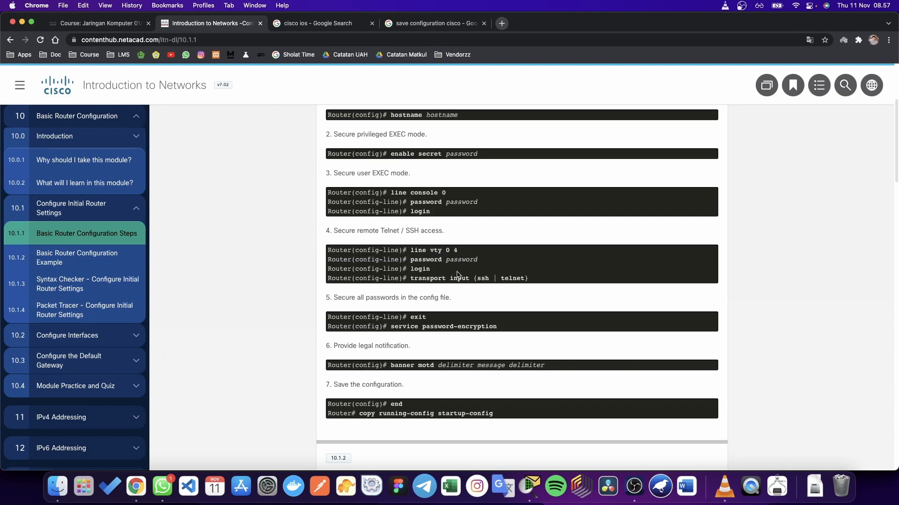
double_click(483, 259)
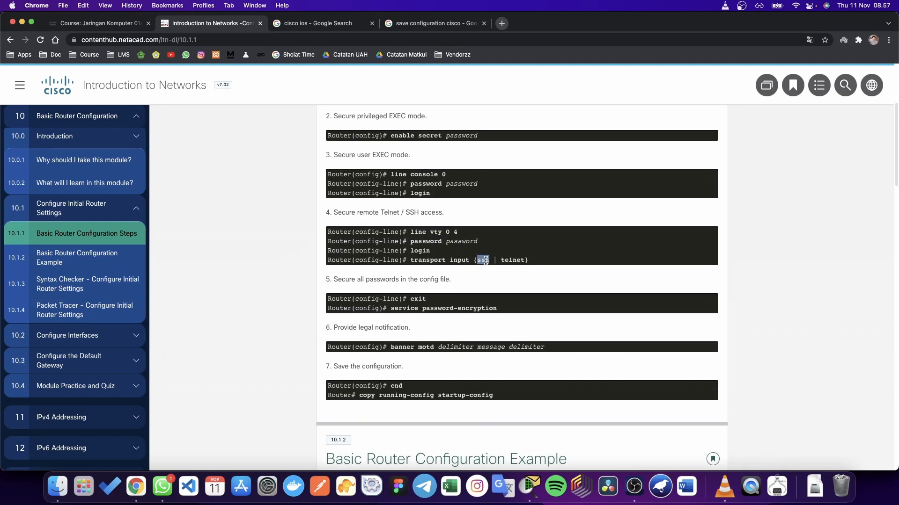
double_click(509, 260)
left_click(550, 263)
scroll(525, 273, "down", 2)
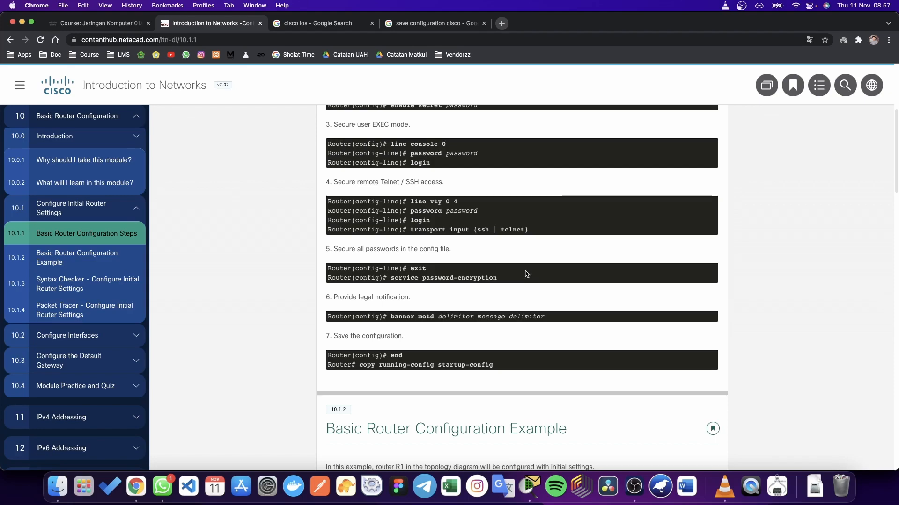
scroll(525, 274, "up", 2)
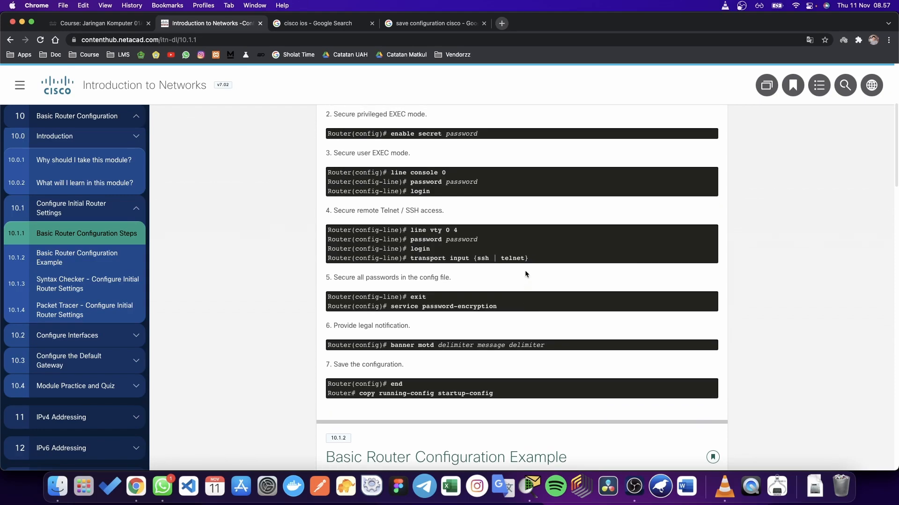
double_click(513, 257)
left_click(537, 261)
scroll(537, 261, "down", 1)
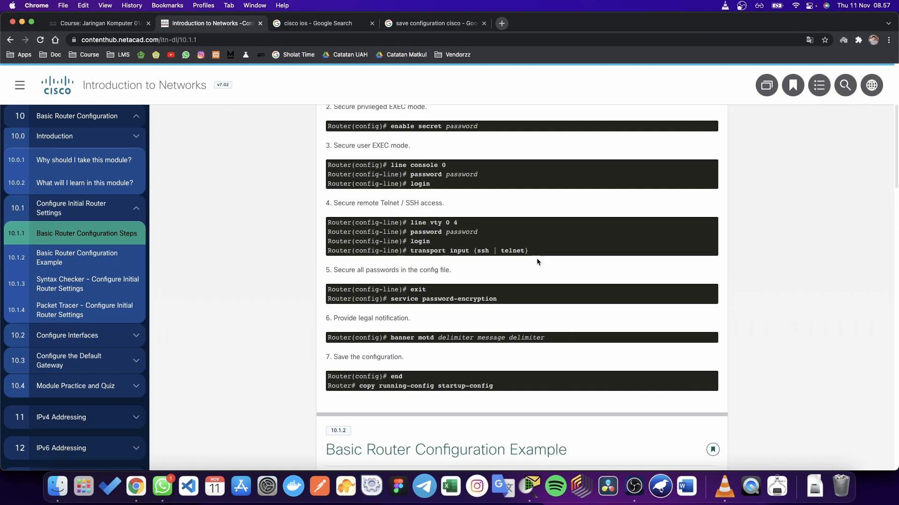
scroll(538, 262, "up", 5)
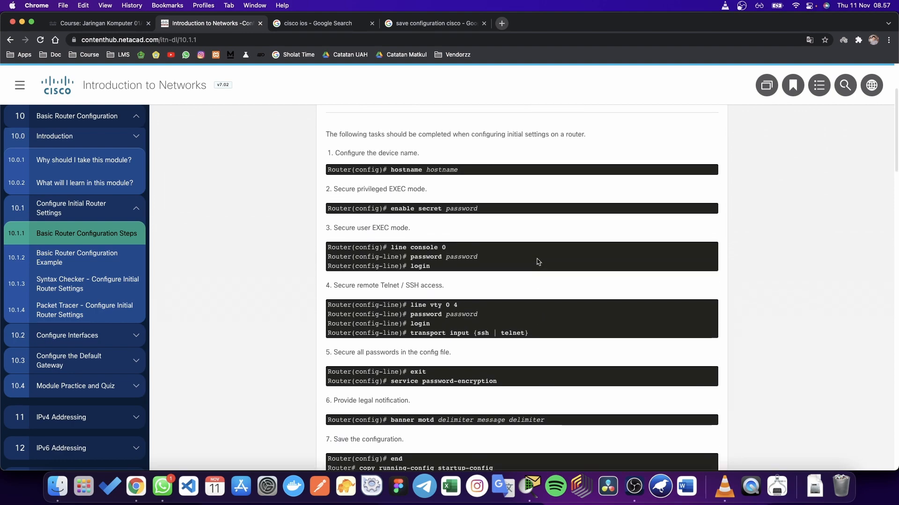
scroll(537, 262, "down", 4)
scroll(537, 262, "down", 3)
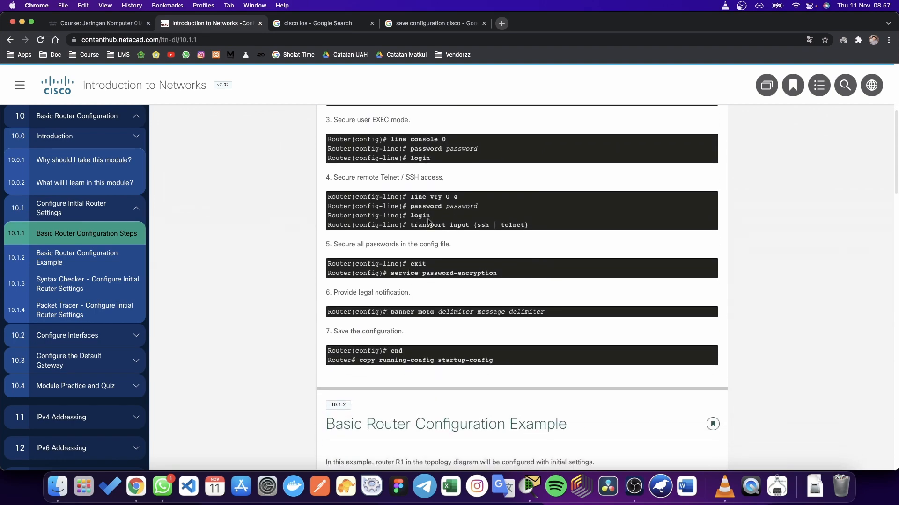
left_click_drag(408, 206, 484, 209)
double_click(418, 215)
double_click(452, 206)
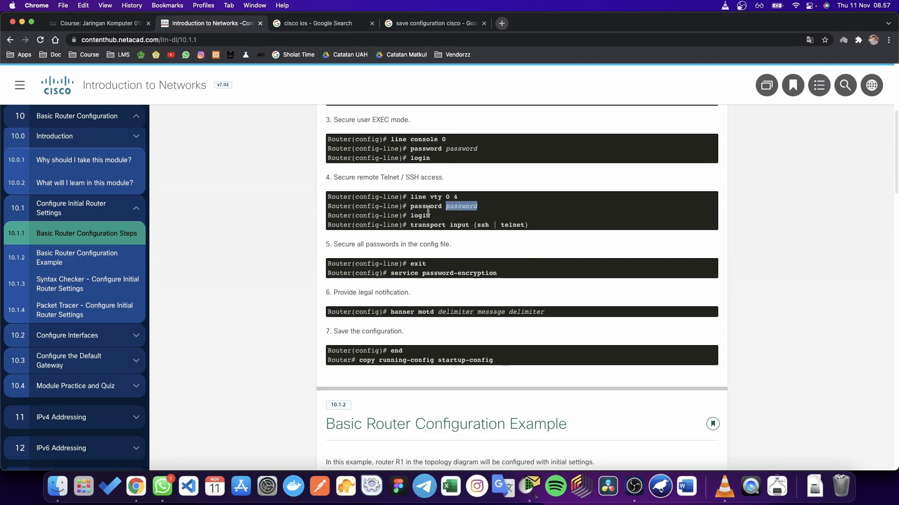
left_click(418, 217)
double_click(419, 215)
scroll(457, 226, "down", 1)
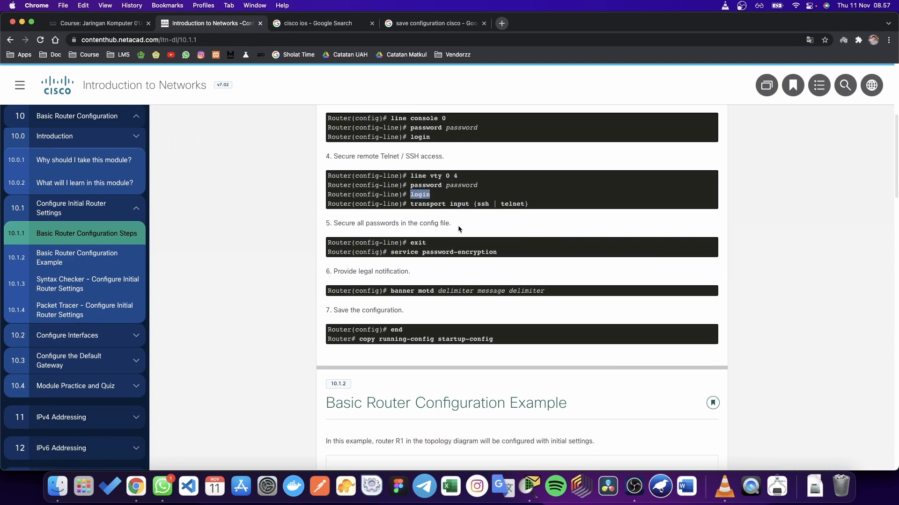
left_click_drag(412, 200, 538, 204)
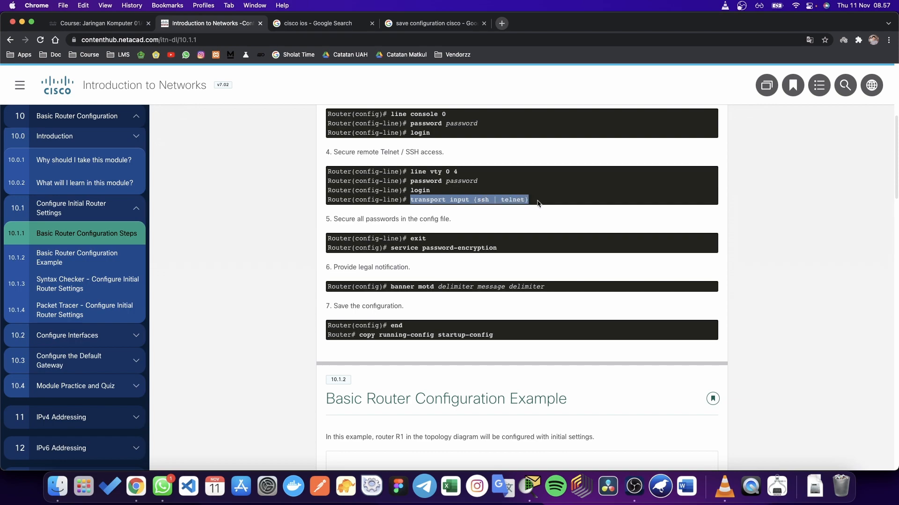
left_click(539, 204)
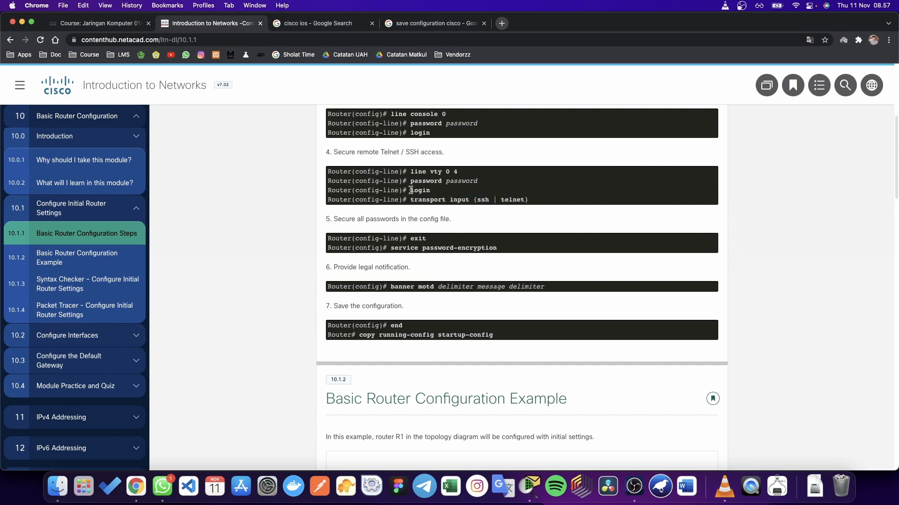
left_click_drag(411, 190, 428, 191)
left_click(440, 192)
scroll(442, 204, "down", 1)
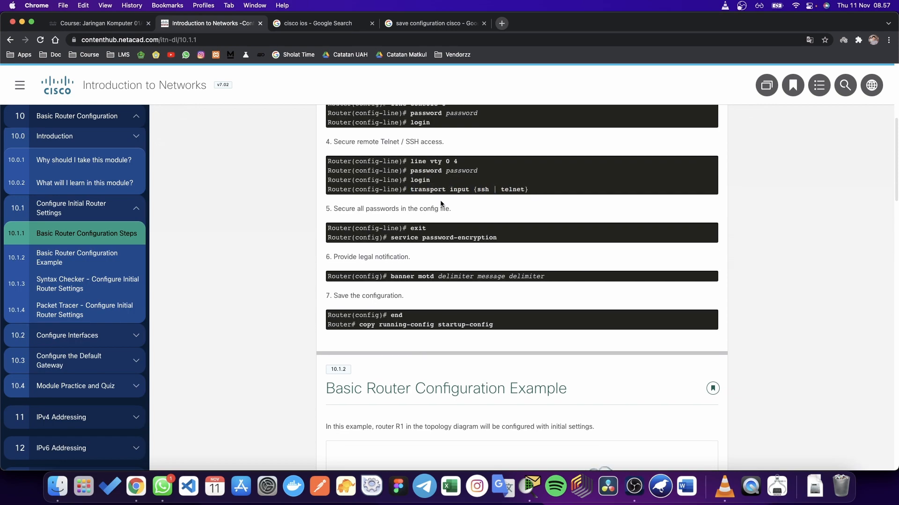
left_click_drag(410, 187, 537, 188)
left_click(458, 200)
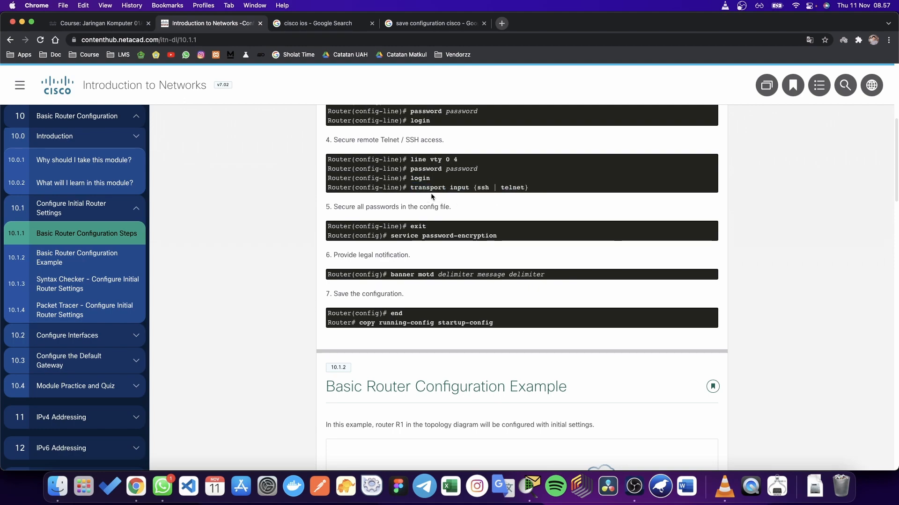
left_click_drag(410, 189, 534, 192)
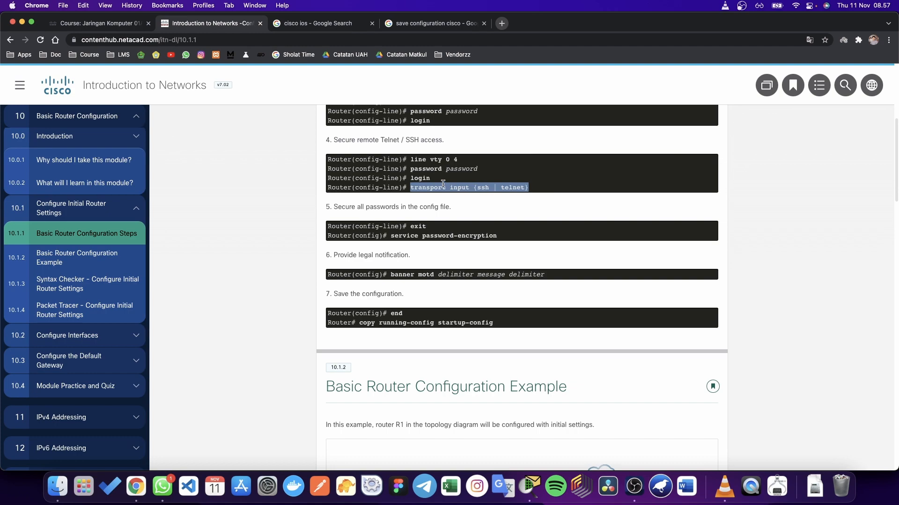
double_click(435, 167)
double_click(435, 160)
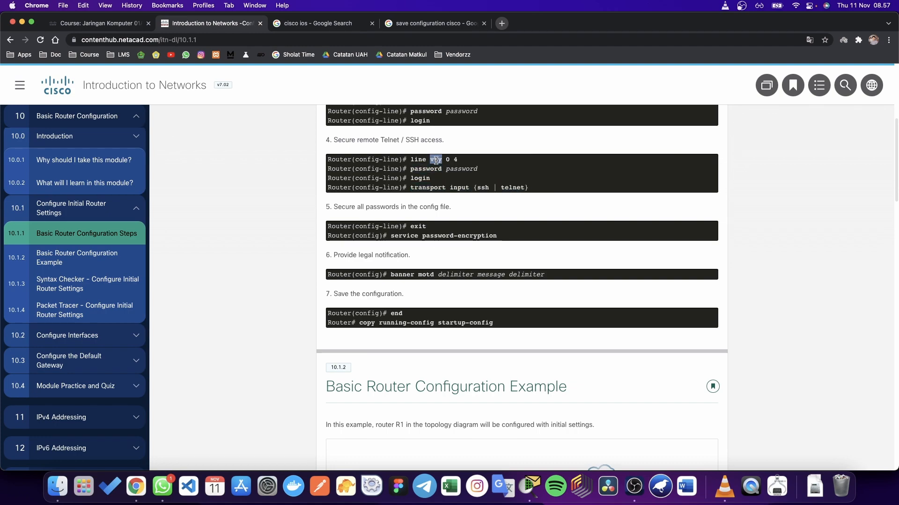
left_click_drag(410, 187, 528, 194)
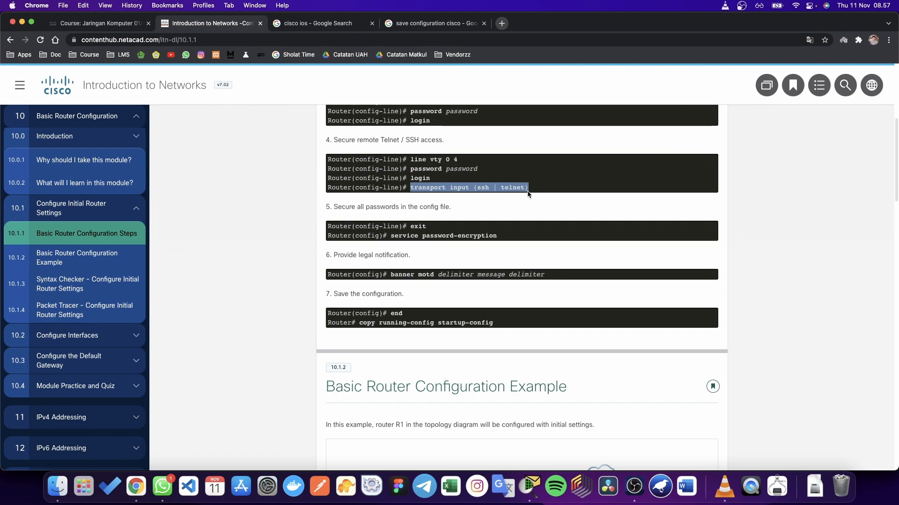
left_click(529, 197)
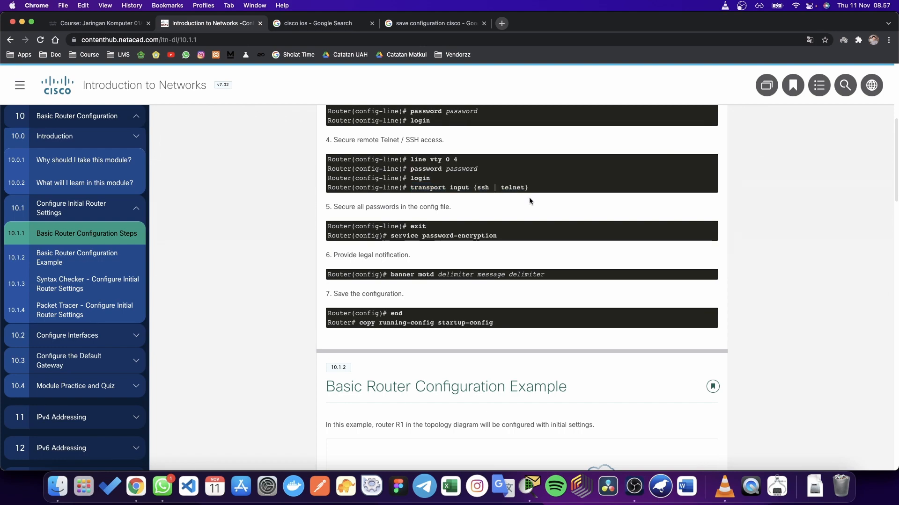
scroll(530, 200, "down", 1)
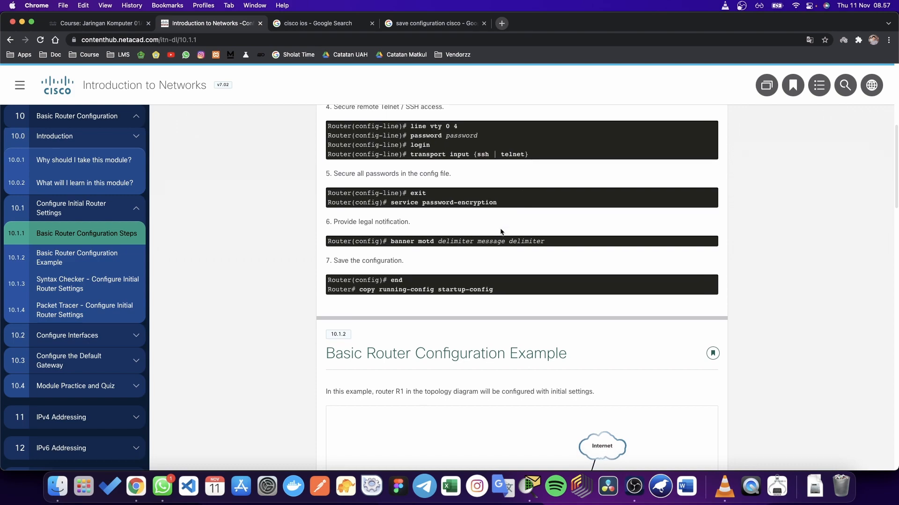
scroll(530, 200, "down", 1)
left_click_drag(389, 199, 509, 199)
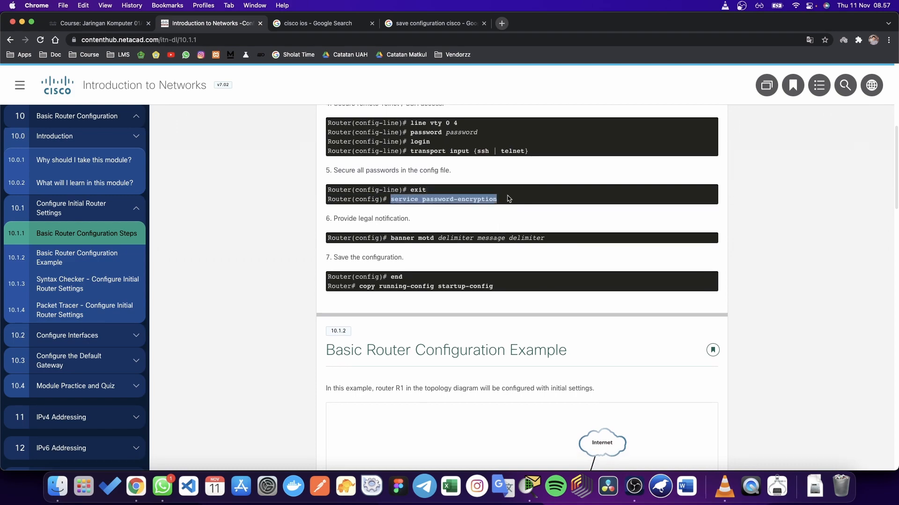
left_click(506, 201)
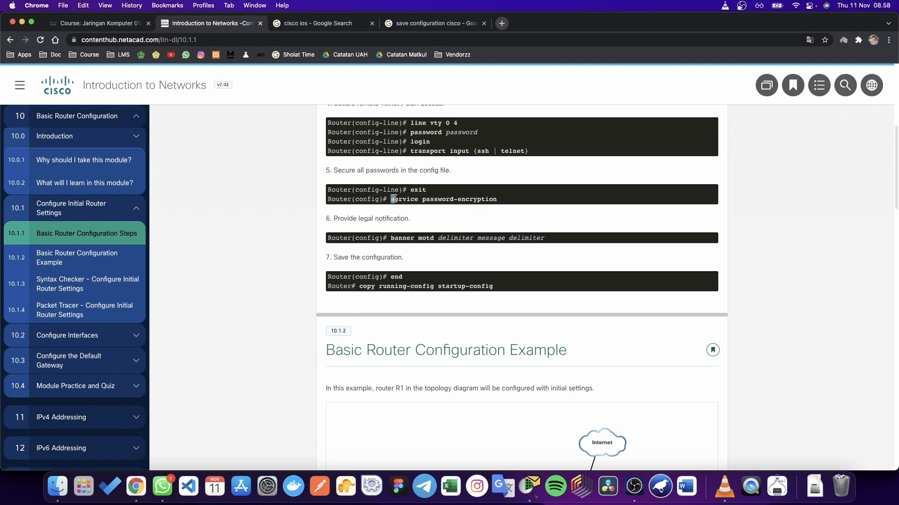
left_click_drag(394, 200, 497, 202)
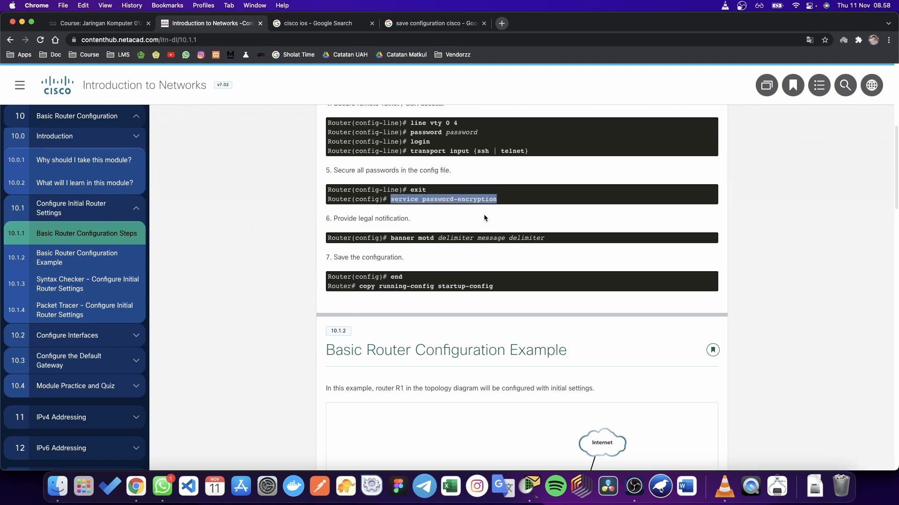
left_click(484, 215)
scroll(484, 215, "down", 2)
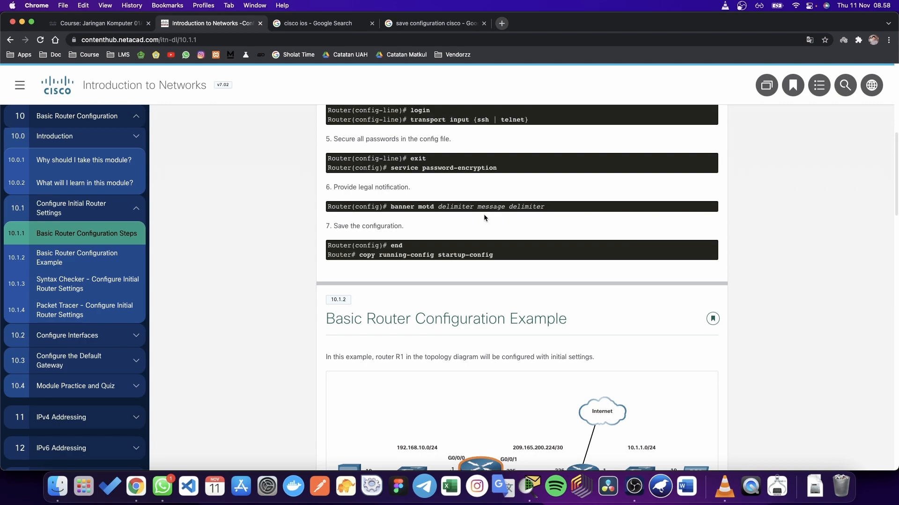
left_click_drag(391, 206, 544, 207)
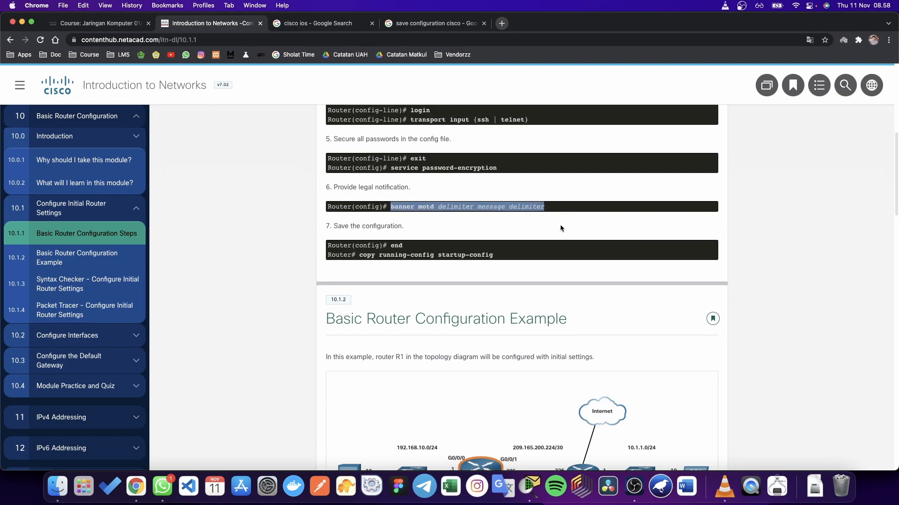
left_click(552, 235)
scroll(552, 235, "down", 4)
left_click_drag(494, 195, 440, 168)
left_click(447, 184)
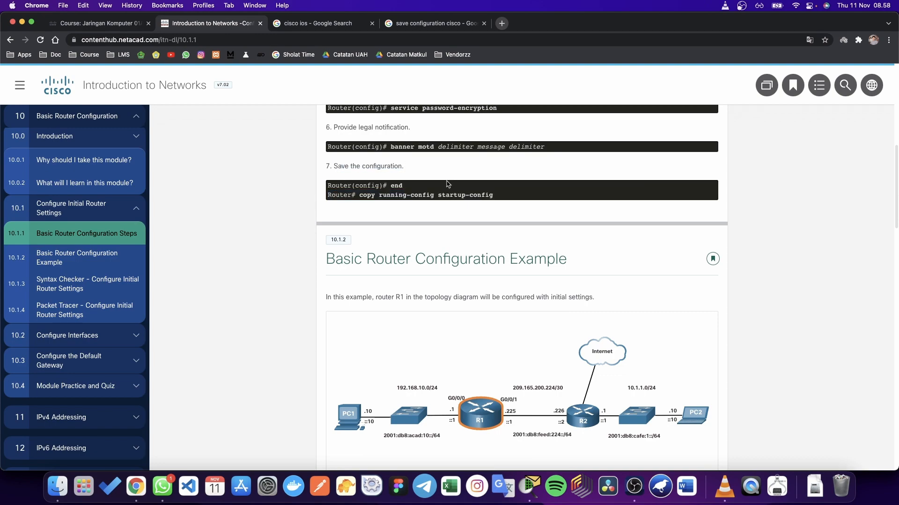
Step: Scroll past 10.1.2–10.1.3 to the 10.1.4 Packet Tracer activity, then expand 10.2 Configure Interfaces
scroll(443, 295, "down", 10)
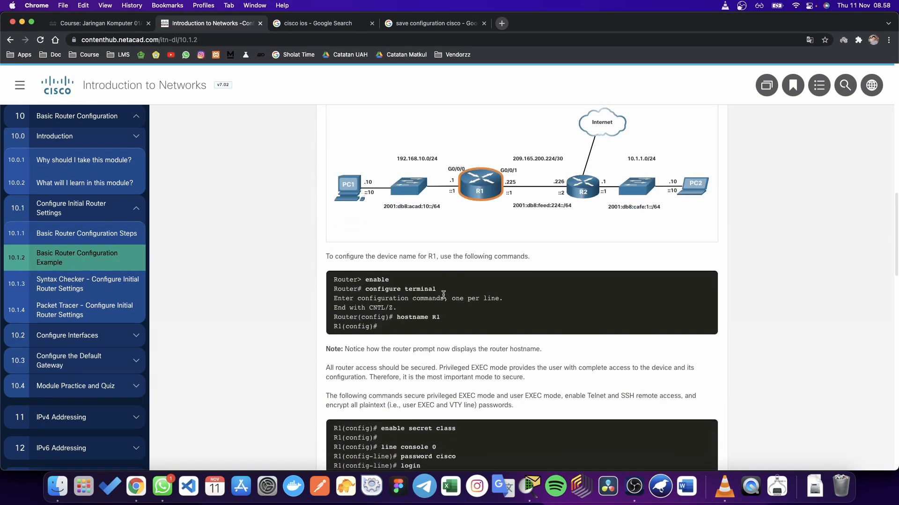
scroll(444, 298, "down", 10)
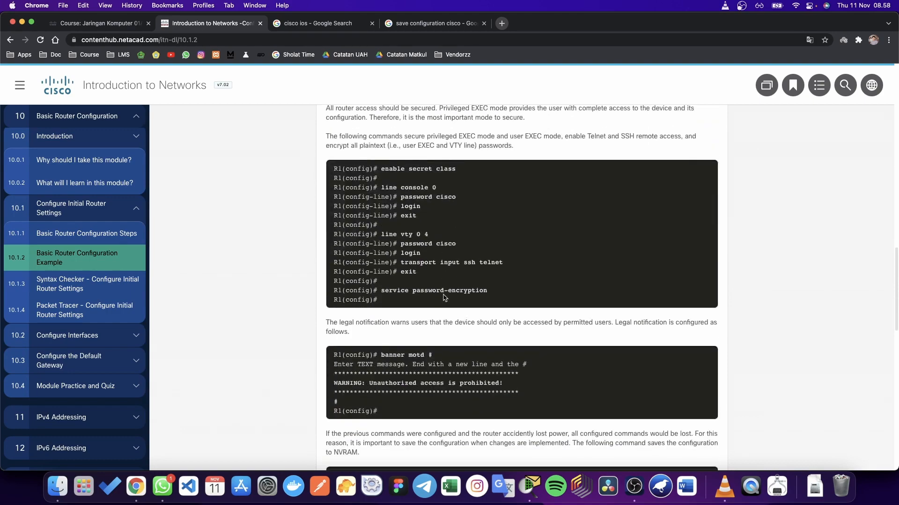
scroll(443, 295, "down", 20)
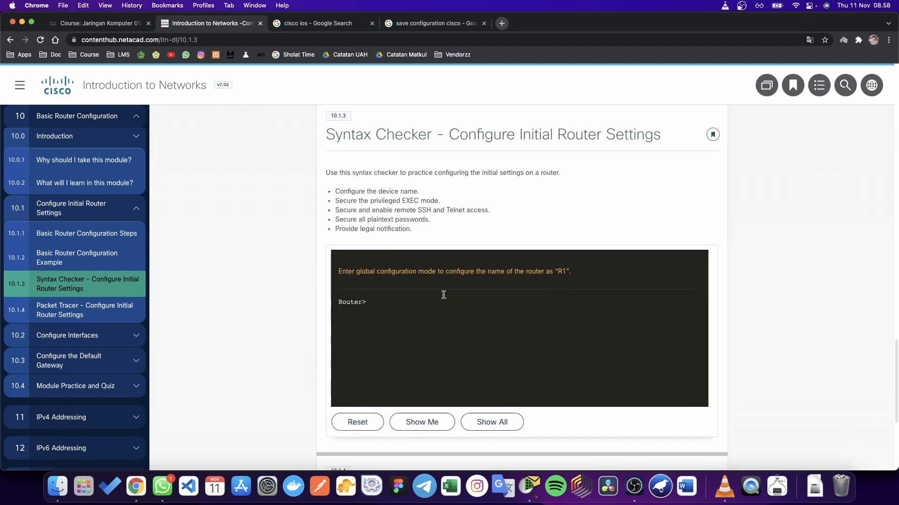
scroll(444, 298, "down", 3)
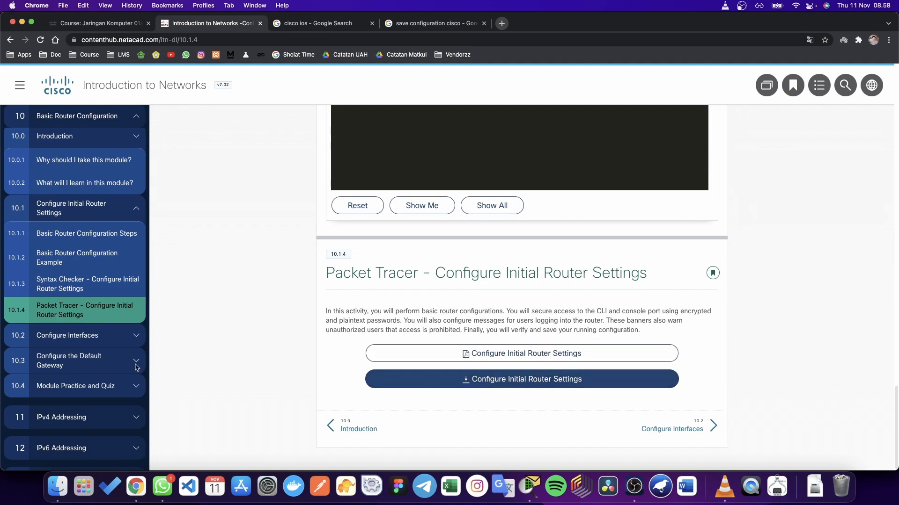
left_click(123, 336)
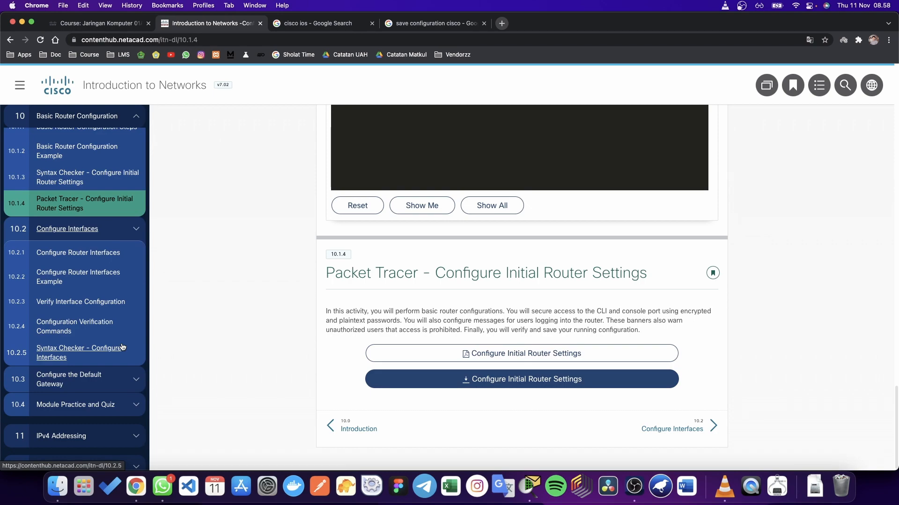